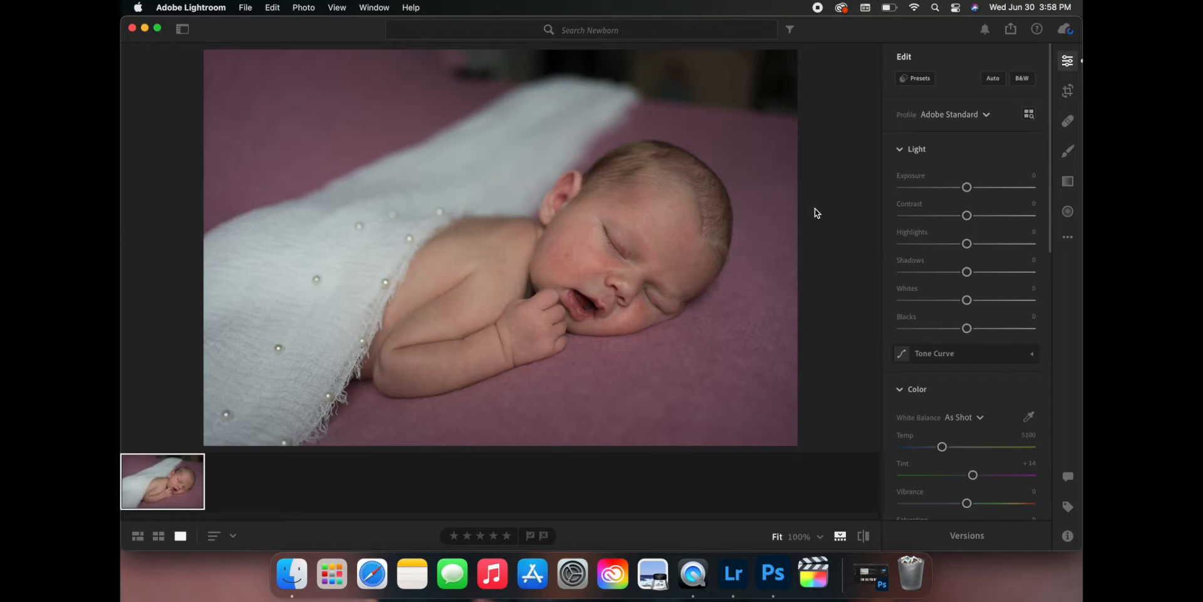
Step: Paste the copied edit settings onto the sleeping newborn photo and check the adjusted sliders
key(super+v)
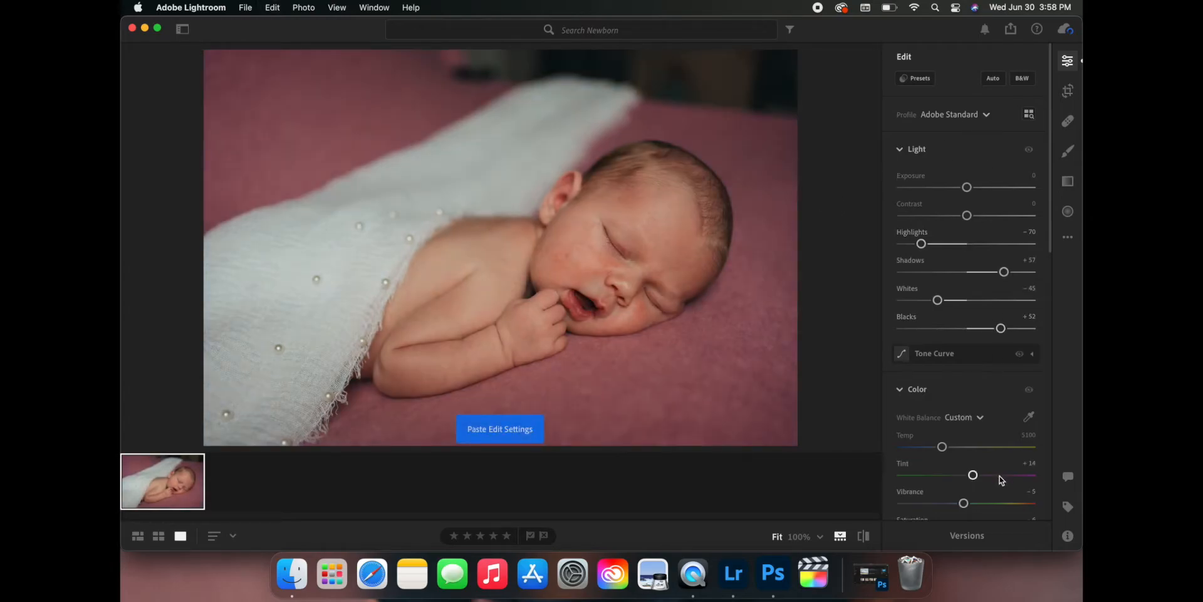
scroll(990, 461, down, 10)
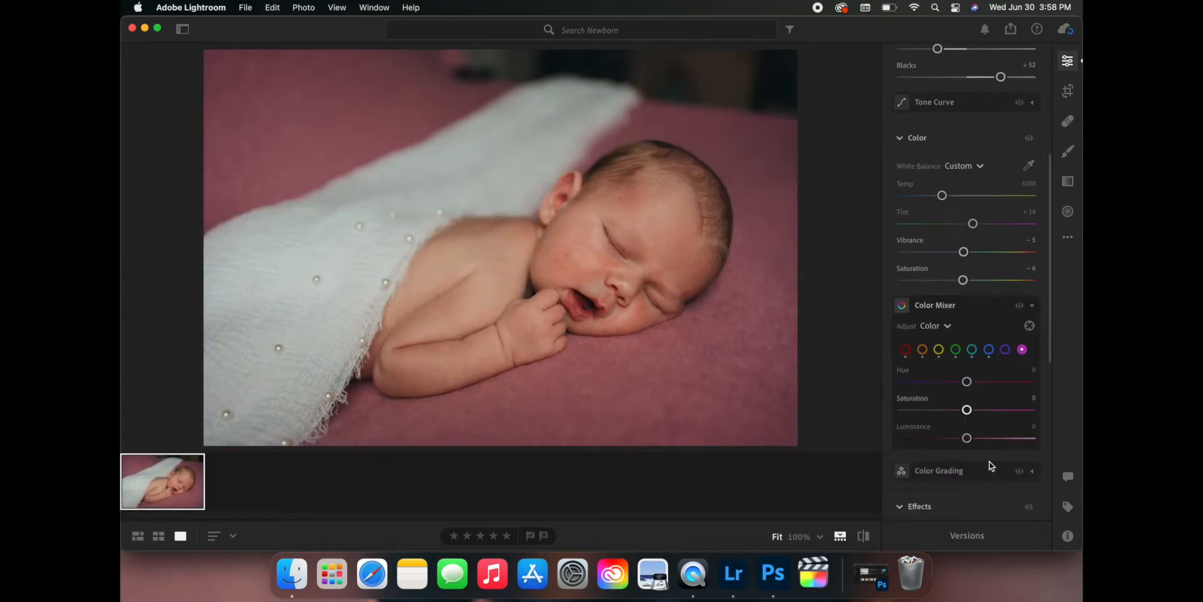
scroll(991, 464, up, 10)
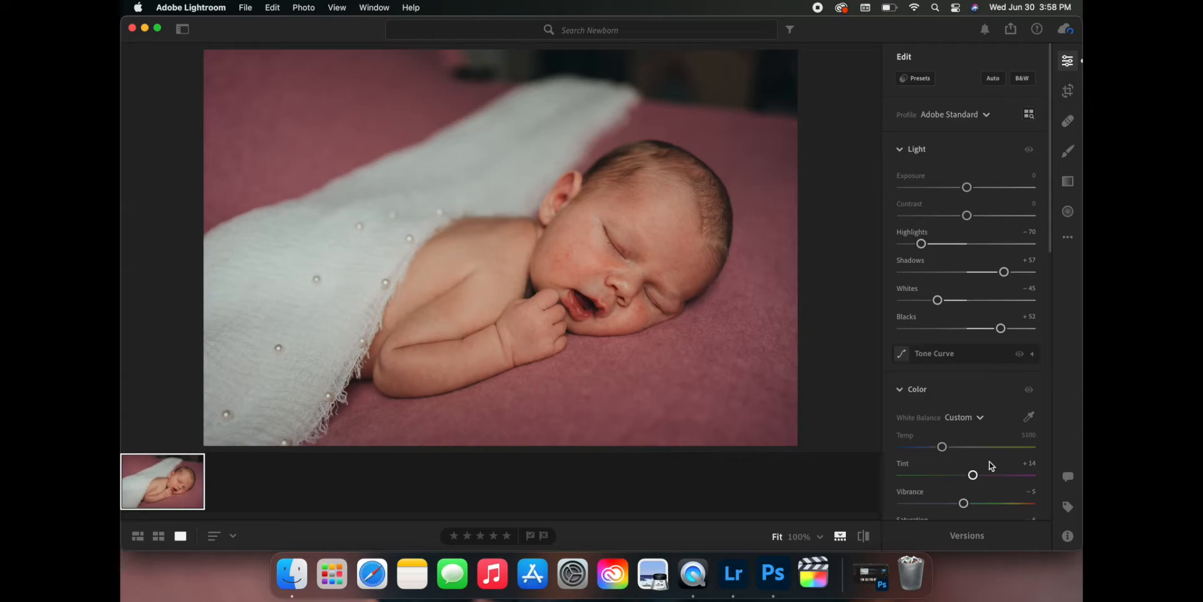
Step: Set the photo's exposure to +0.21, highlights to −69, shadows to +100, whites to −50 and blacks to +50, leaving contrast at 0
drag(938, 278, 942, 278)
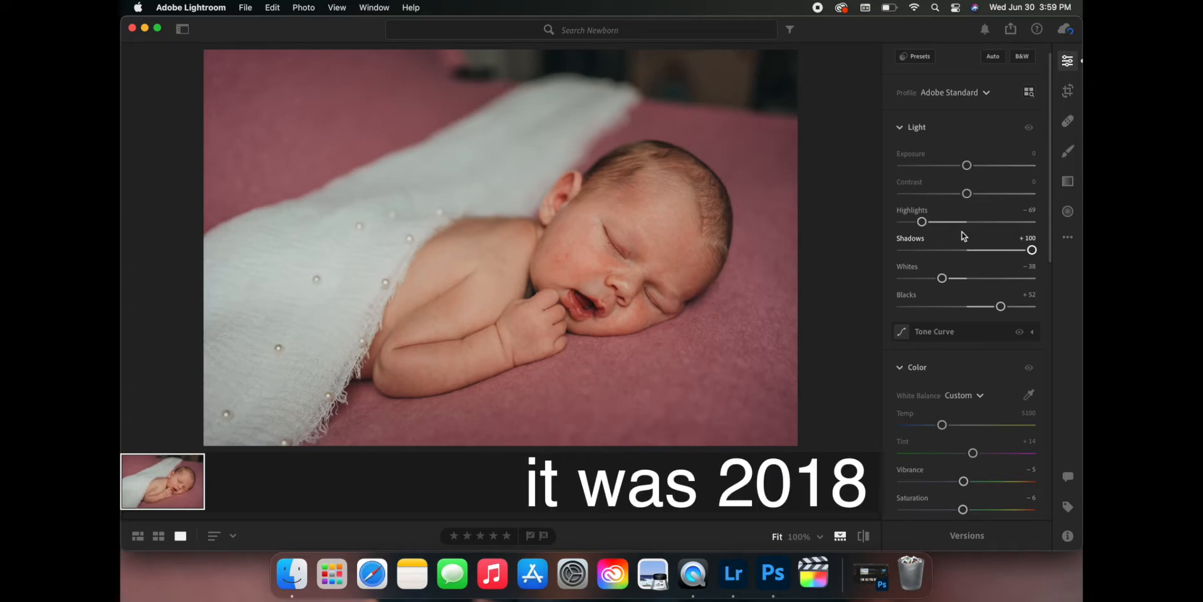
drag(942, 278, 934, 281)
drag(1002, 308, 1002, 310)
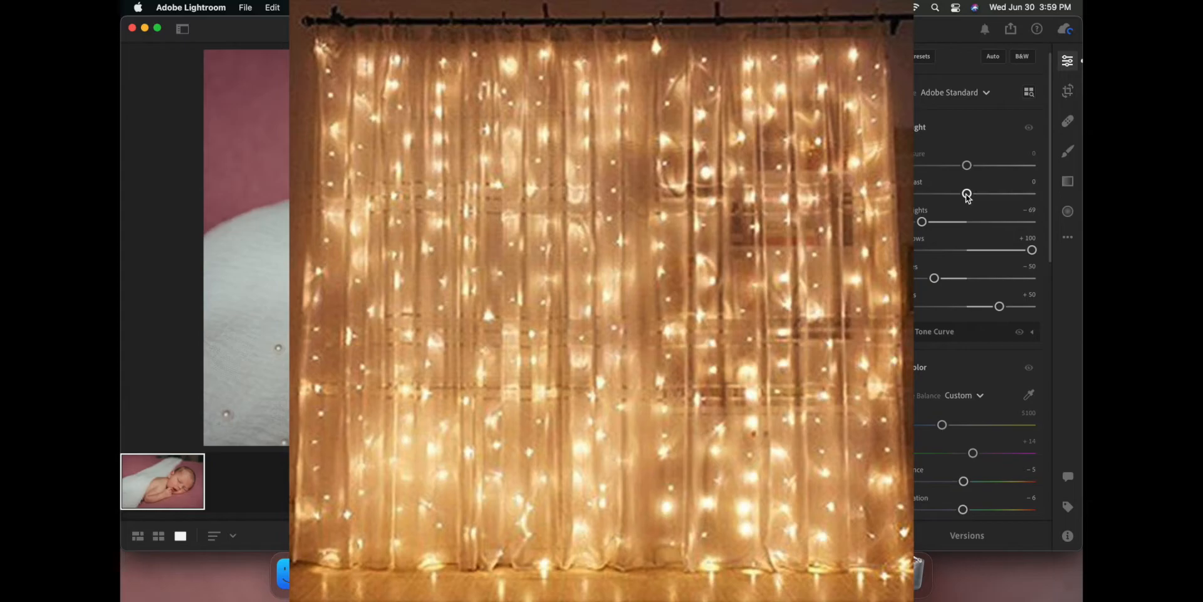
drag(967, 195, 967, 196)
double_click(910, 183)
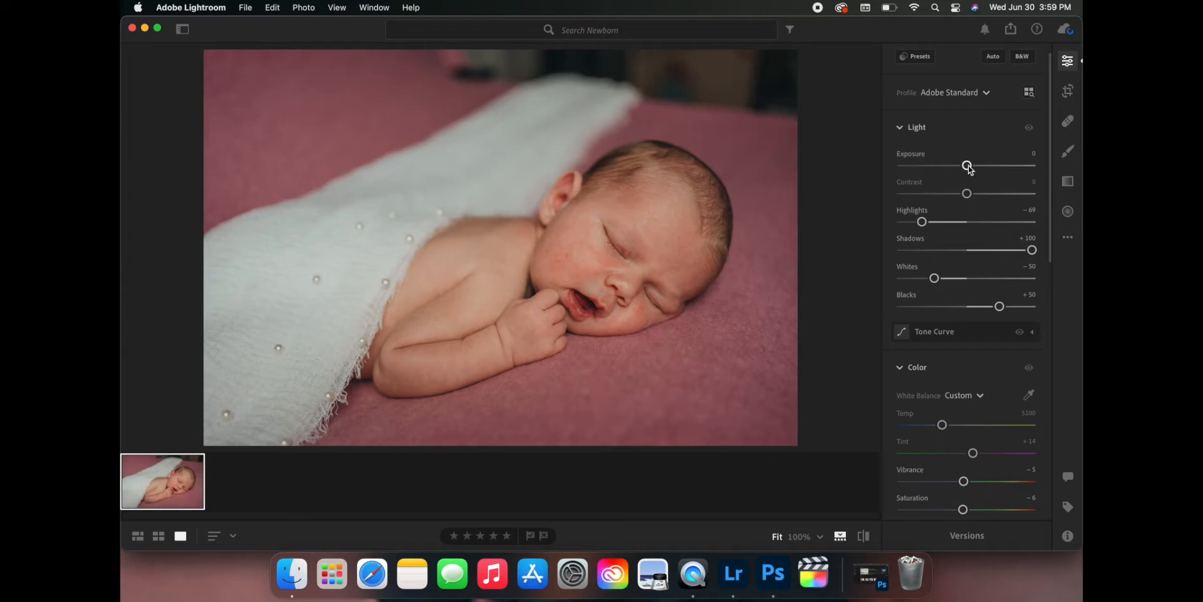
drag(969, 168, 972, 169)
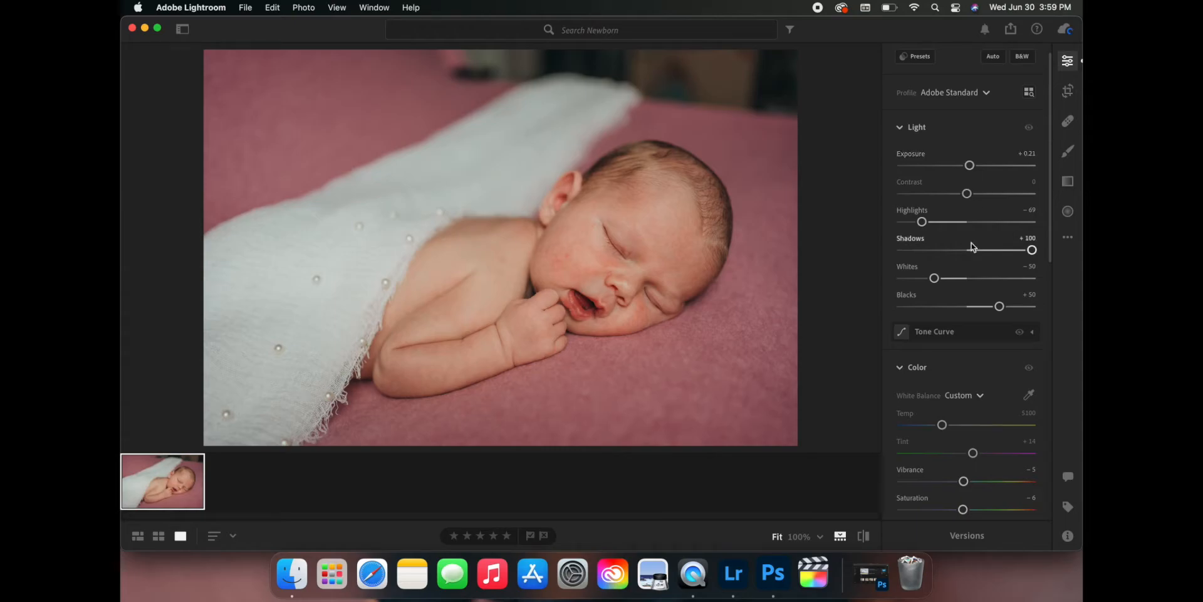
Step: Warm the photo slightly by setting the white balance temperature to 5202
scroll(963, 257, down, 8)
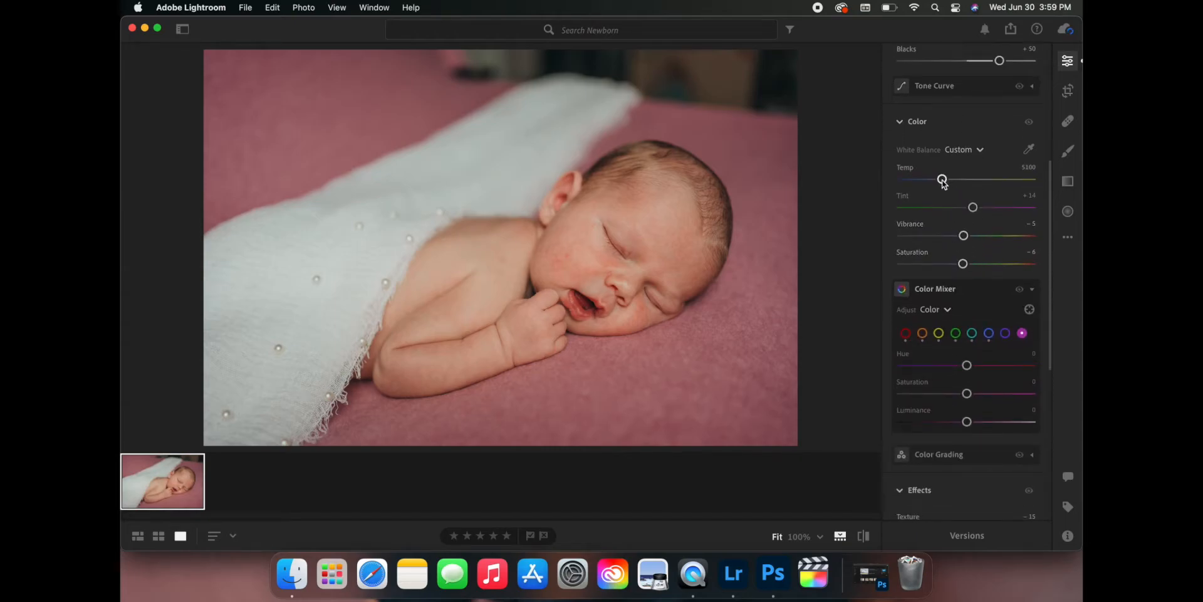
drag(942, 181, 941, 181)
double_click(903, 167)
double_click(912, 174)
drag(945, 183, 947, 184)
scroll(953, 210, down, 5)
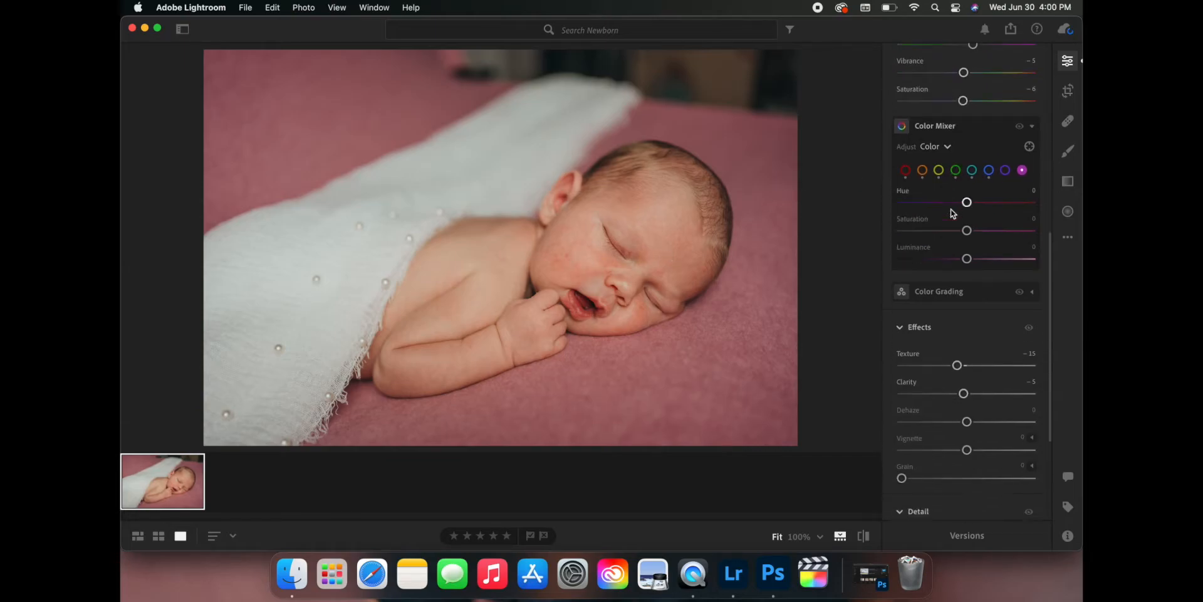
scroll(953, 213, up, 10)
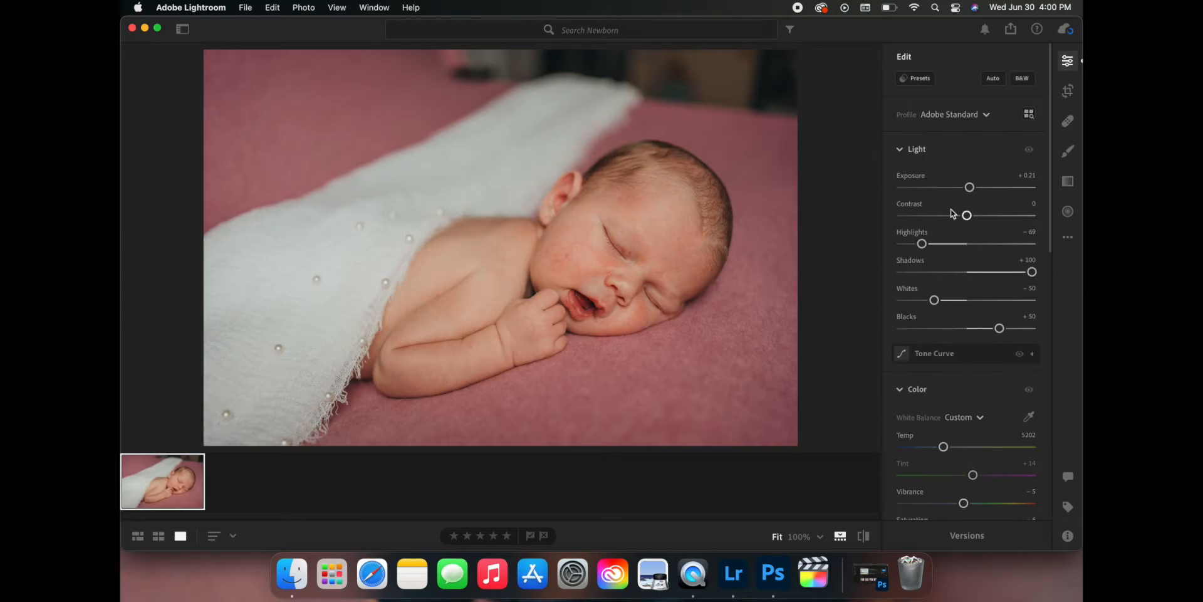
scroll(952, 213, down, 5)
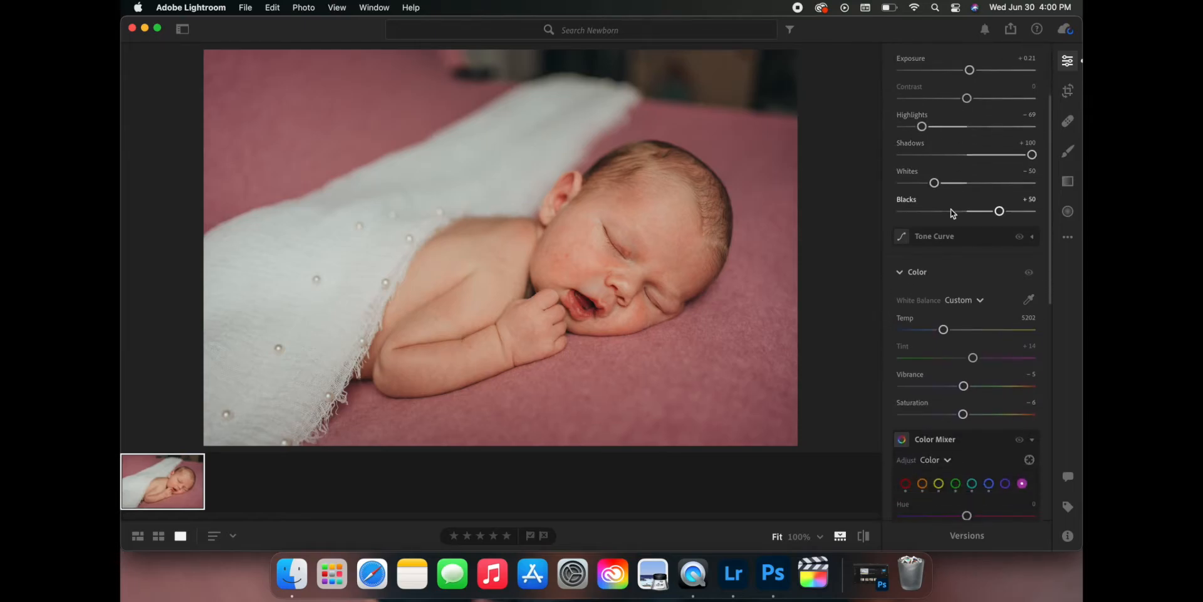
scroll(952, 213, down, 3)
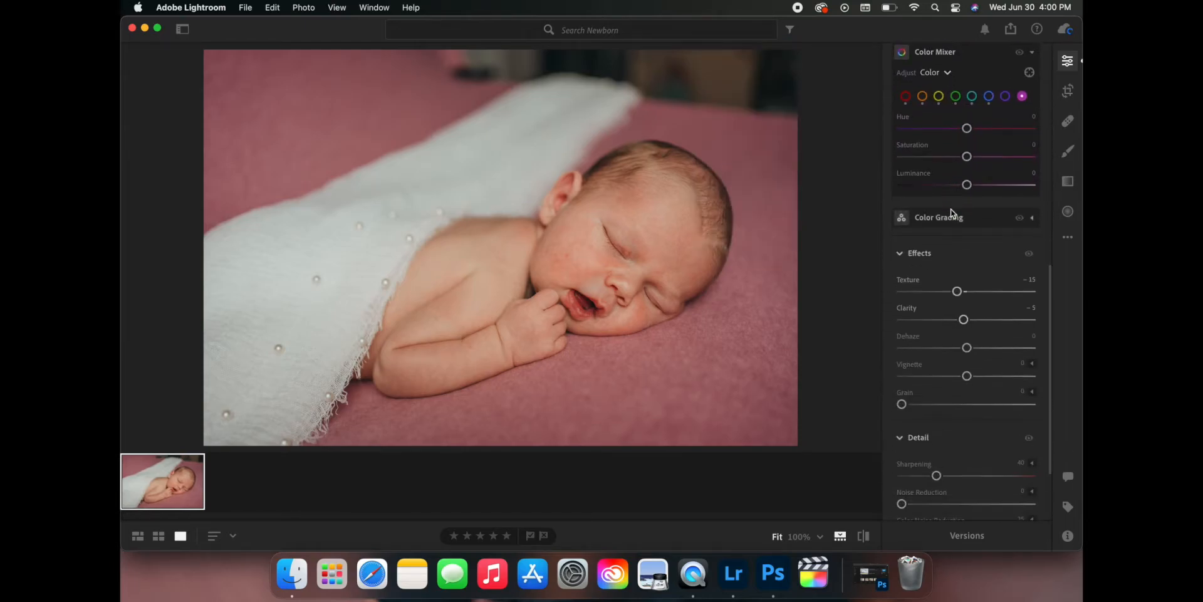
scroll(952, 213, up, 8)
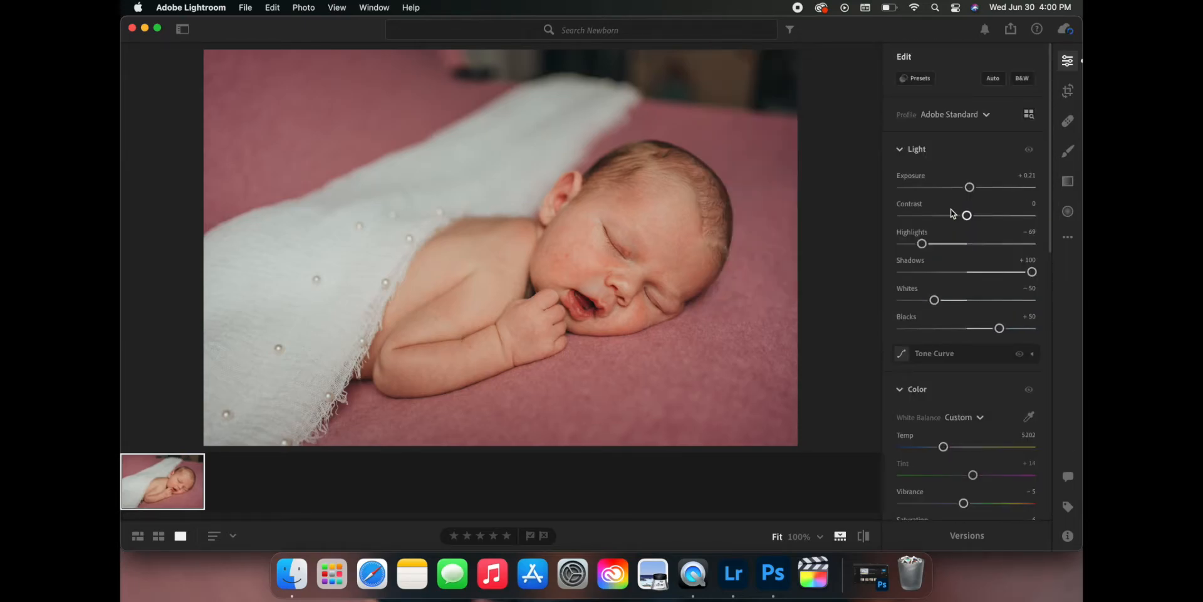
Step: Export the edited photo as a full-size JPG (Large) to the Desktop
click(1011, 28)
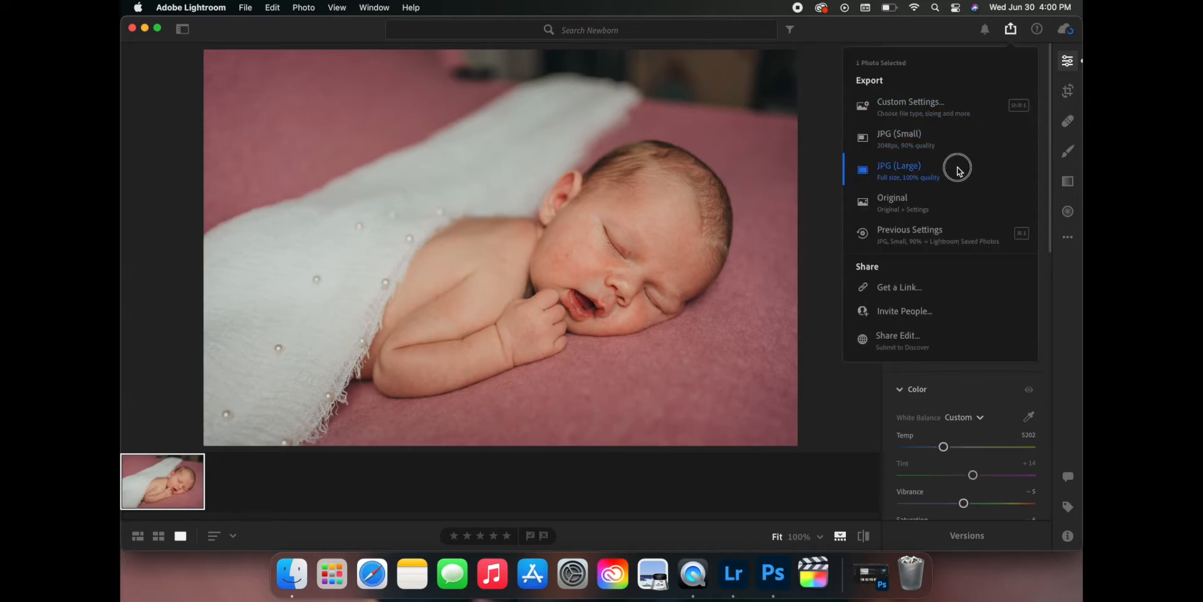
click(958, 171)
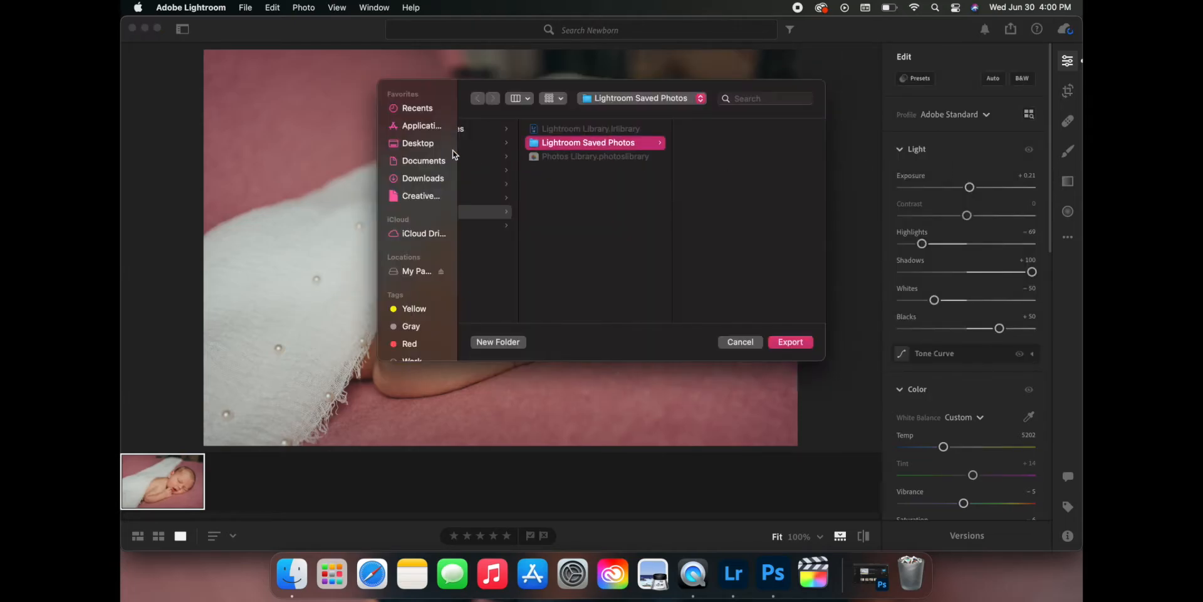
click(423, 143)
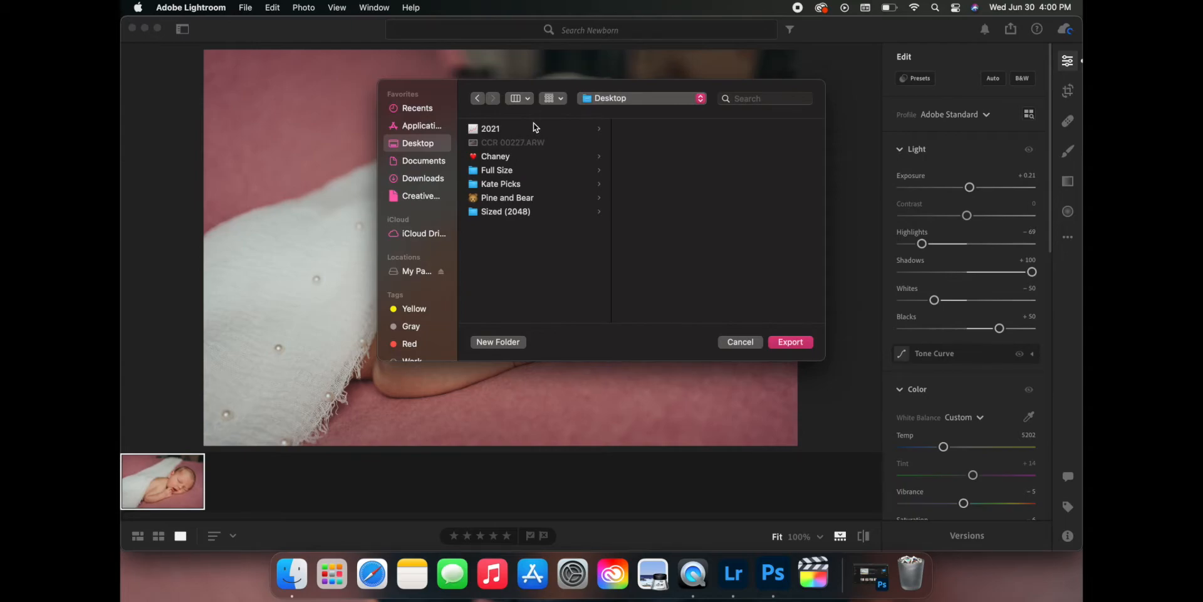
click(791, 341)
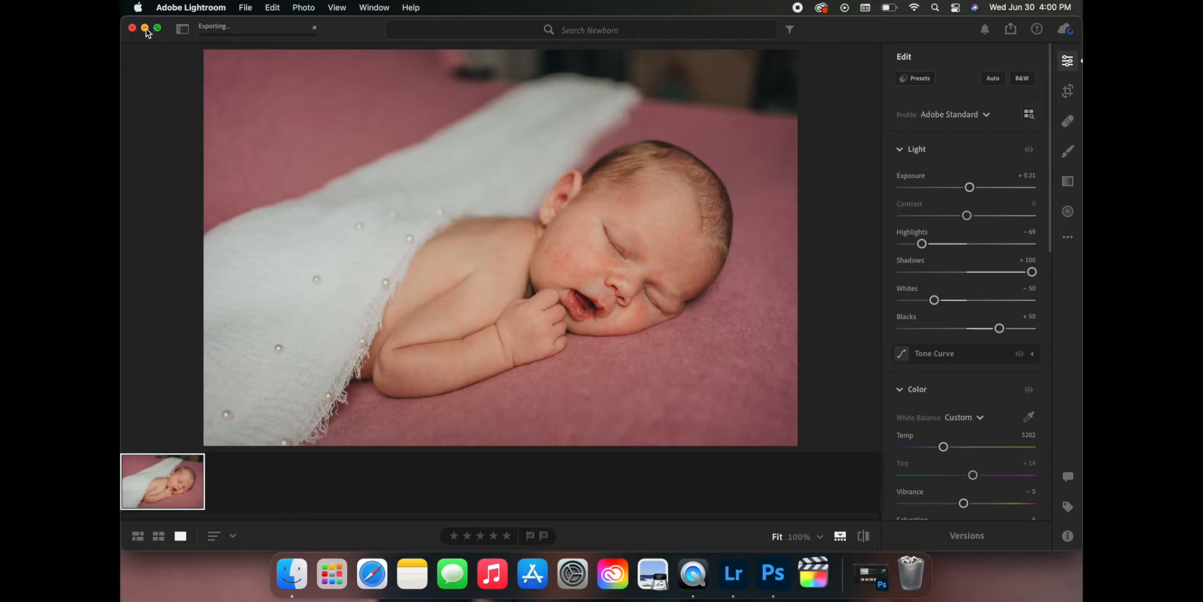
Step: Minimize Lightroom, place CCR 00227.jpg below the ARW file on the desktop, and open the JPG in Adobe Photoshop 2020
click(145, 28)
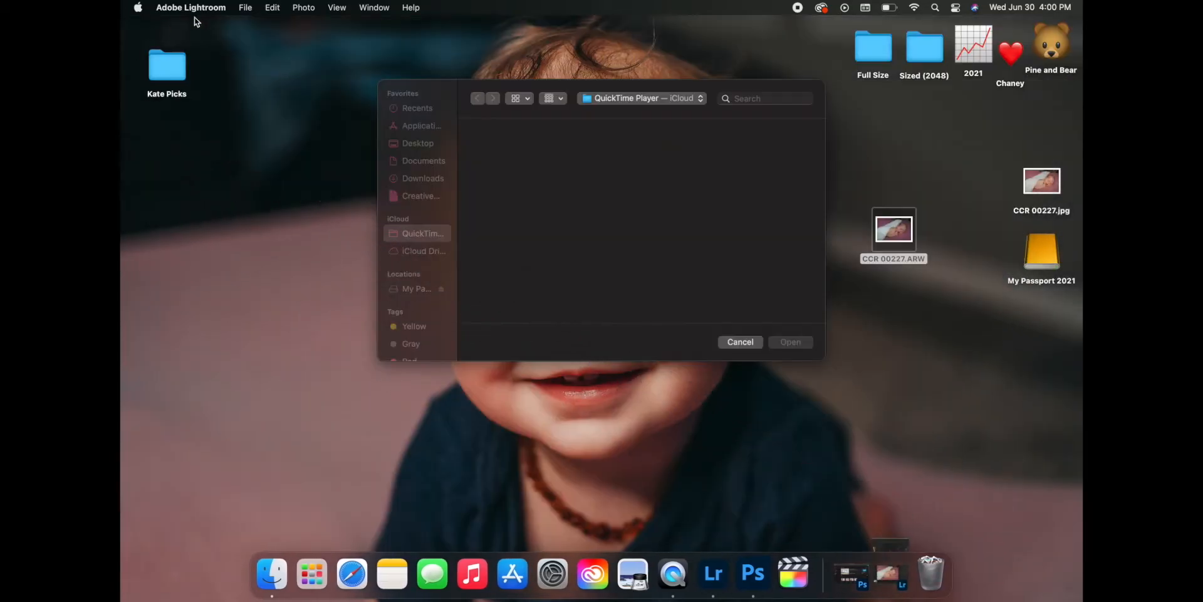
click(893, 295)
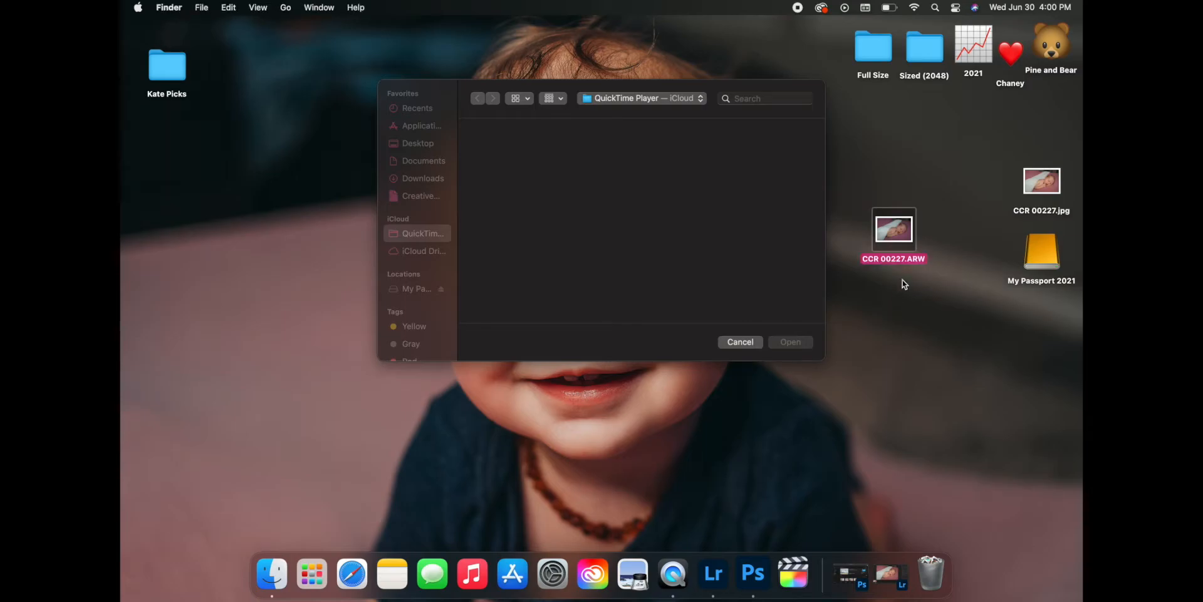
drag(1033, 183, 905, 289)
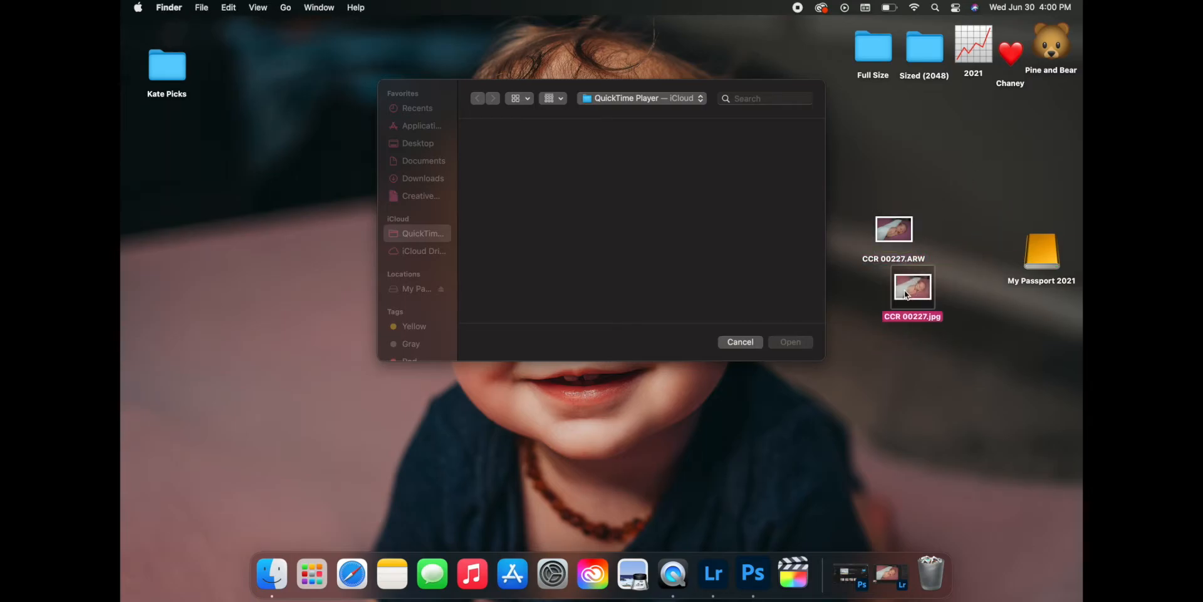
right_click(906, 293)
mouse_move(908, 311)
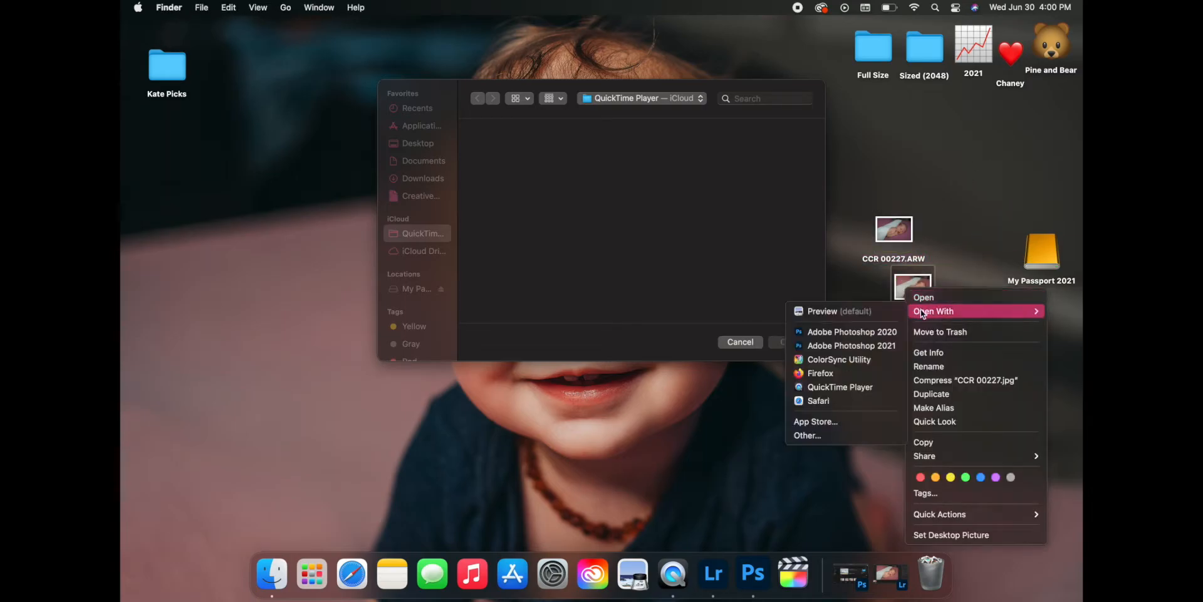
click(884, 332)
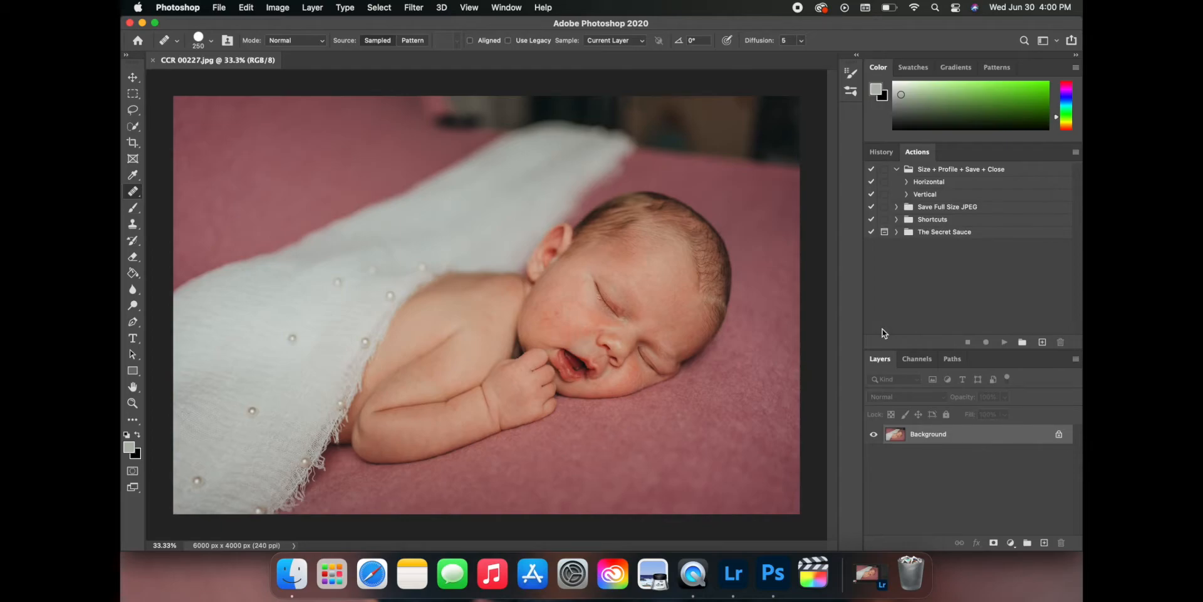
Step: Duplicate the Background layer and open the Liquify filter on the copy
drag(991, 434, 1041, 542)
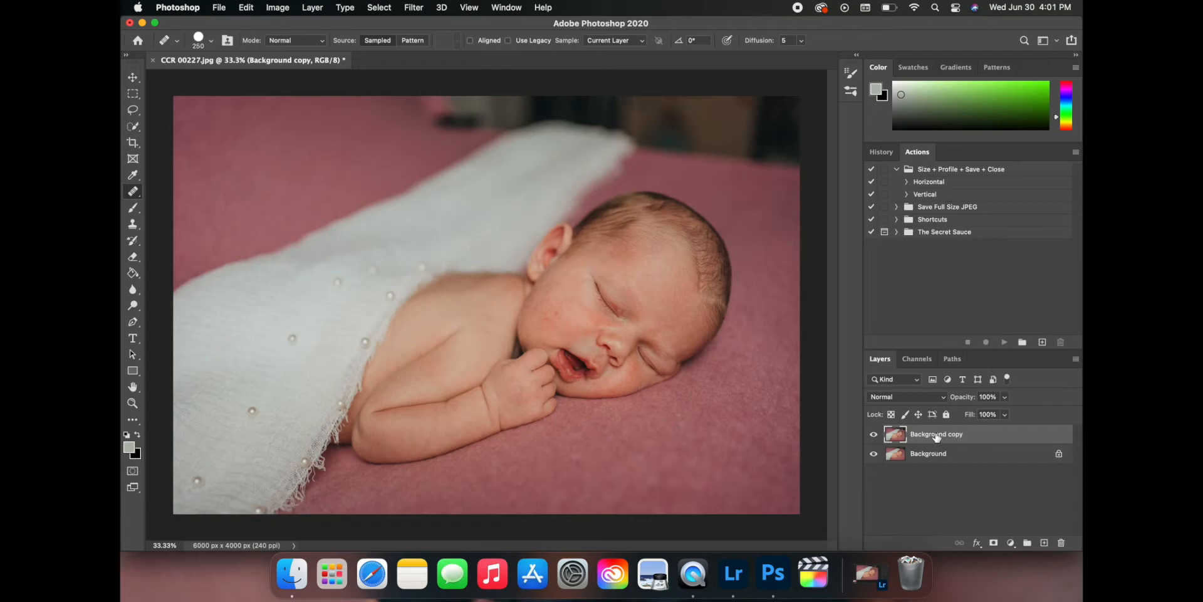
click(631, 132)
click(617, 228)
click(424, 10)
click(431, 106)
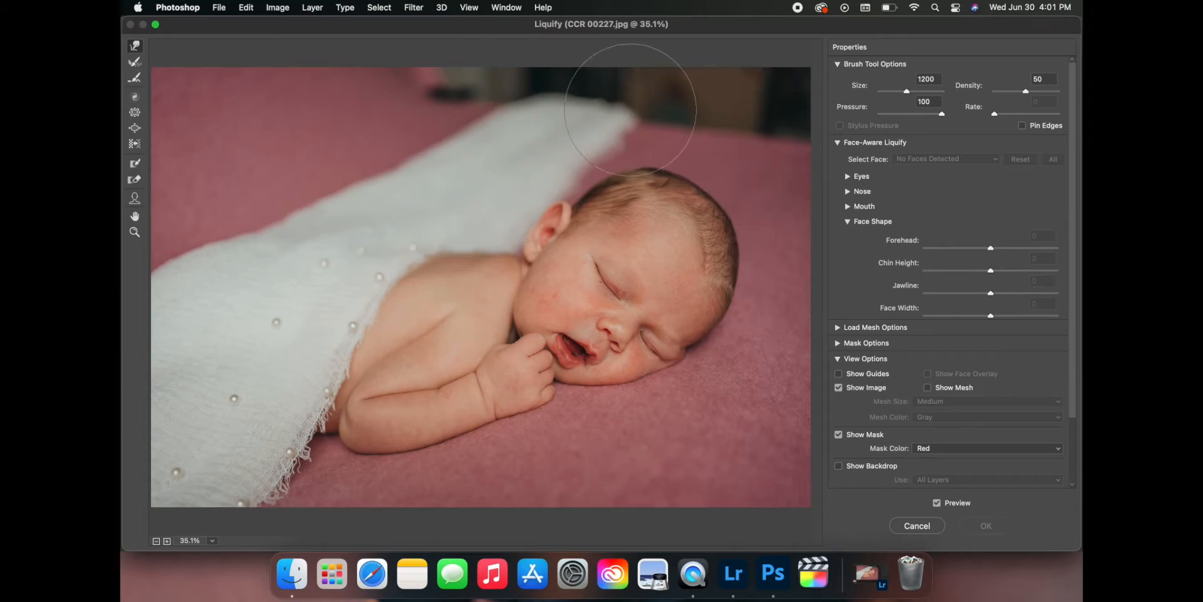
Step: Push the white wrap's end and the pink blanket beside it up over the dark upper-right background with a size 1200 Liquify brush
drag(631, 110, 640, 92)
mouse_move(570, 111)
mouse_down()
mouse_move(577, 96)
mouse_move(544, 106)
mouse_move(567, 81)
mouse_move(612, 89)
mouse_move(635, 70)
mouse_up()
mouse_move(685, 112)
mouse_down()
mouse_move(689, 99)
mouse_move(713, 114)
mouse_up()
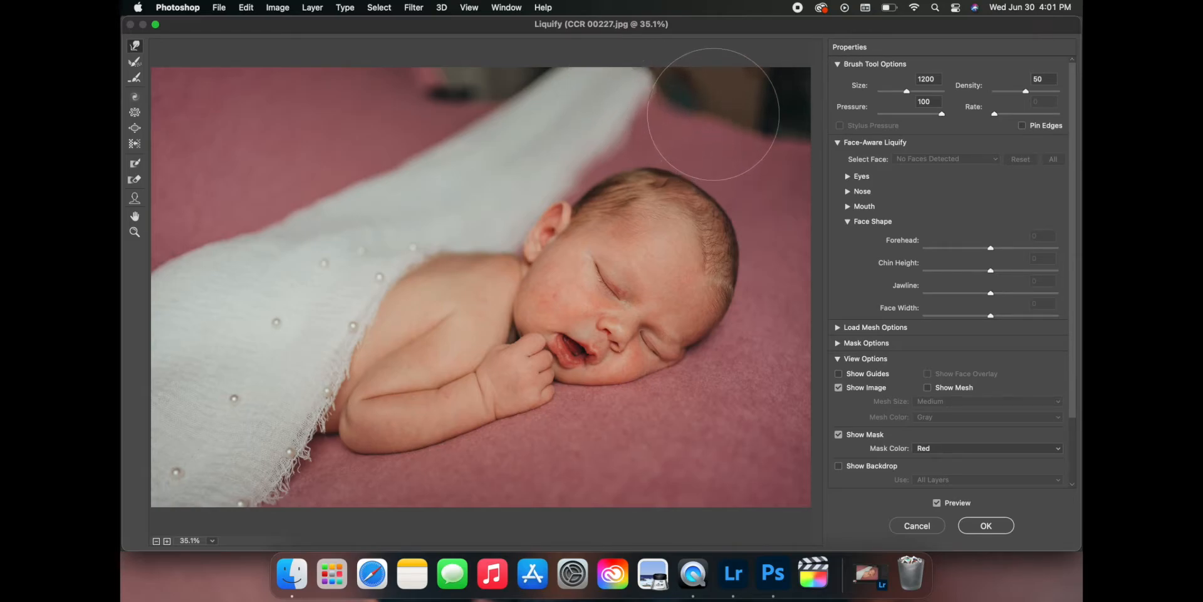
mouse_move(748, 143)
mouse_down()
mouse_move(801, 135)
mouse_move(723, 137)
mouse_move(725, 124)
mouse_move(678, 117)
mouse_move(686, 101)
mouse_move(736, 127)
mouse_move(740, 108)
mouse_move(770, 131)
mouse_move(776, 116)
mouse_move(786, 154)
mouse_move(798, 104)
mouse_move(743, 108)
mouse_move(745, 92)
mouse_move(693, 106)
mouse_move(700, 87)
mouse_move(680, 90)
mouse_move(694, 72)
mouse_move(743, 87)
mouse_move(751, 63)
mouse_move(790, 92)
mouse_move(807, 51)
mouse_up()
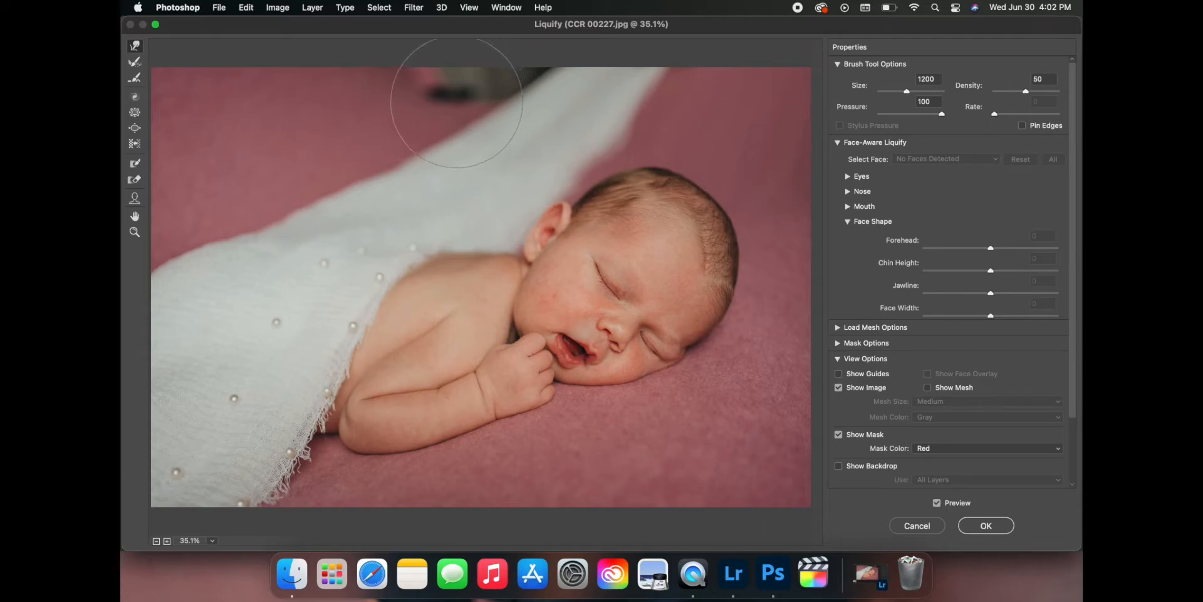
Step: Push the blanket up over the dark area to the left of the wrap's end and apply the Liquify changes
mouse_move(456, 102)
mouse_down()
mouse_move(470, 75)
mouse_move(488, 74)
mouse_up()
mouse_move(418, 85)
mouse_down()
mouse_move(430, 54)
mouse_move(408, 54)
mouse_move(462, 70)
mouse_move(519, 65)
mouse_move(545, 39)
mouse_up()
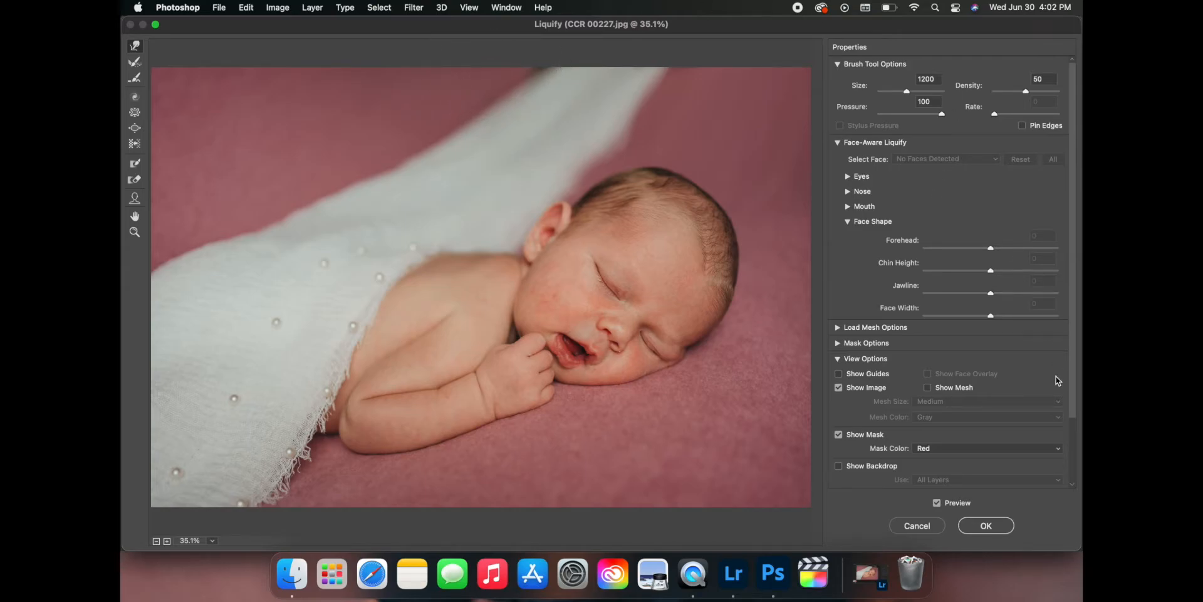
click(990, 530)
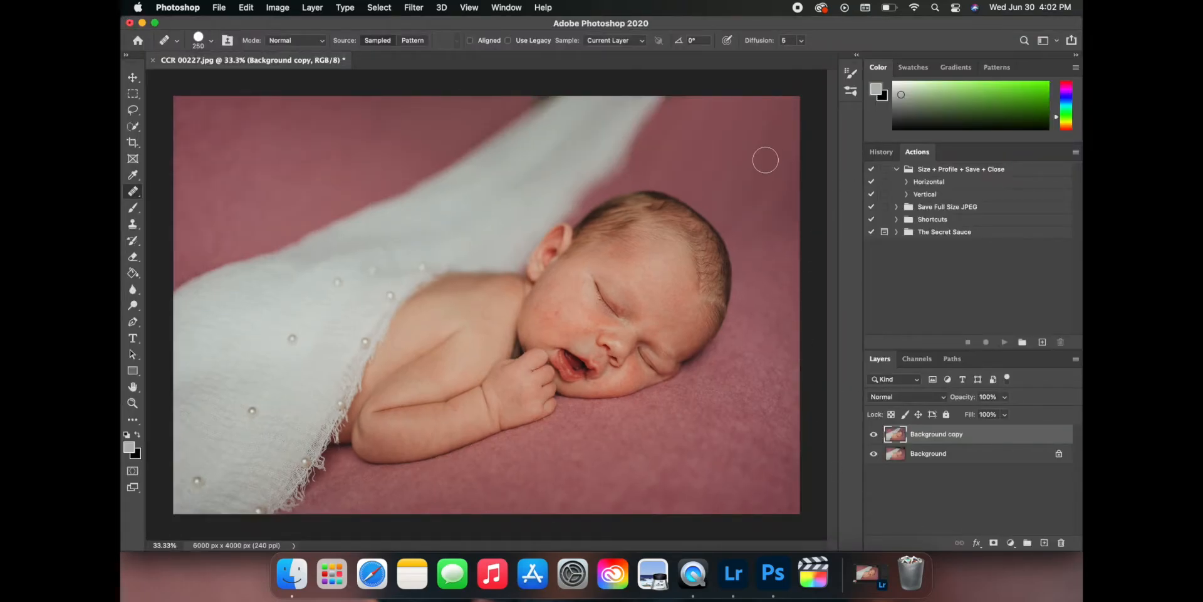
Step: Sample the pink blanket colour beside the wrap and paint along the wrap's smeared right edge with a size 200 brush
click(127, 177)
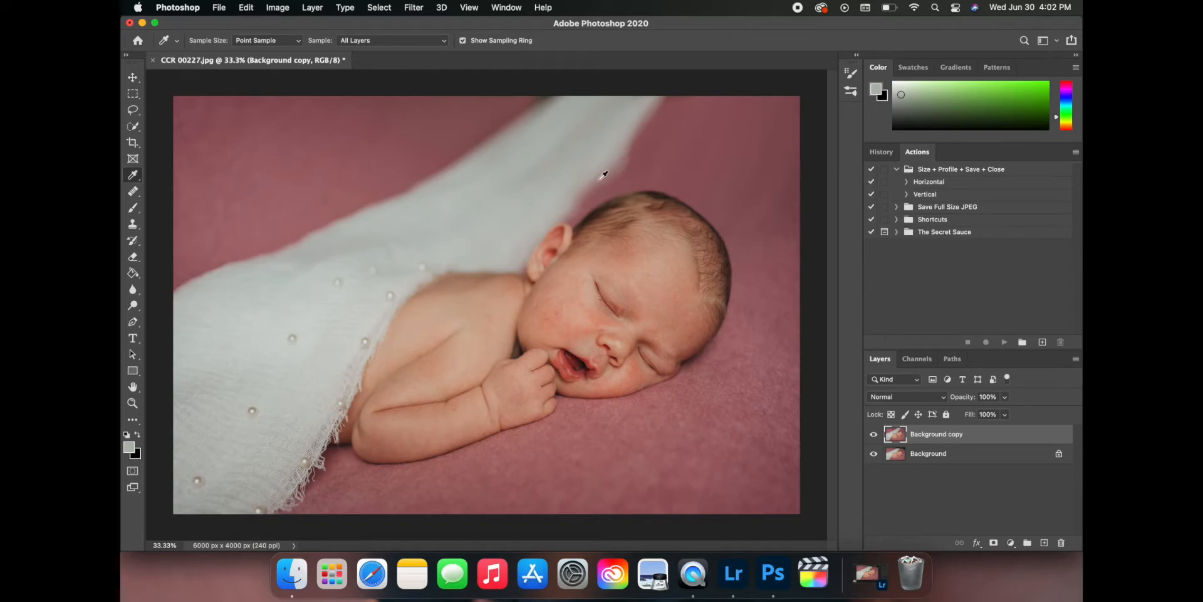
click(651, 138)
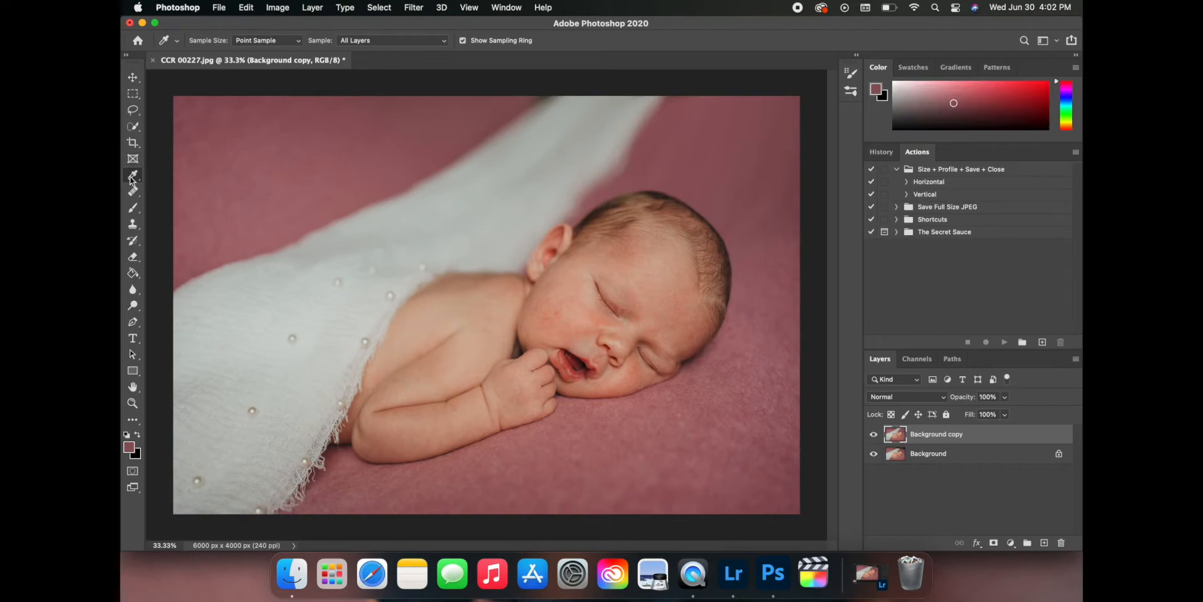
click(132, 208)
key(bracketleft)
key(bracketleft)
key(bracketleft)
key(bracketleft)
key(bracketleft)
key(bracketleft)
key(bracketleft)
key(bracketleft)
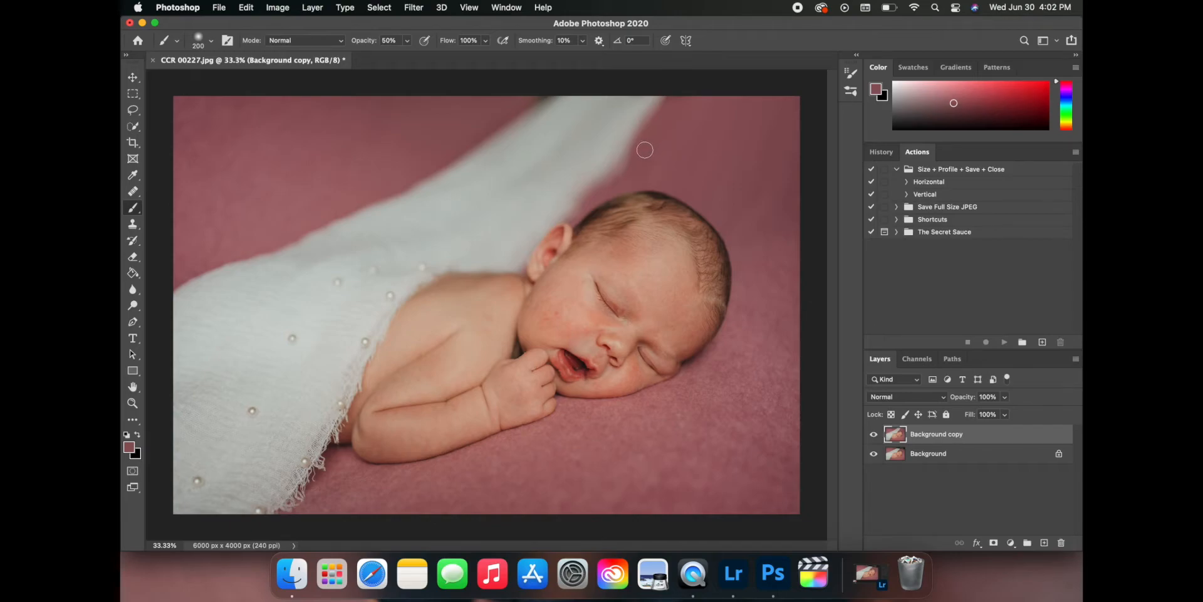
click(645, 149)
drag(645, 149, 610, 186)
mouse_move(644, 149)
mouse_down()
mouse_move(607, 189)
mouse_move(651, 141)
mouse_up()
Step: Resample the blanket pink and paint over the streaked upper-right background with a size 900 brush
click(136, 178)
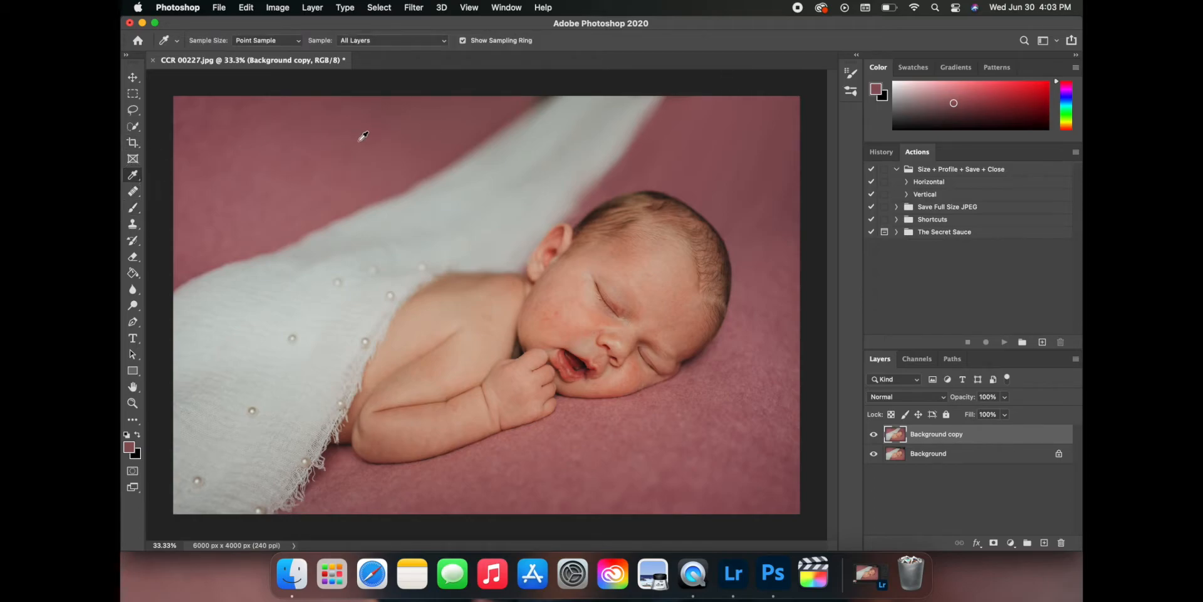
click(133, 208)
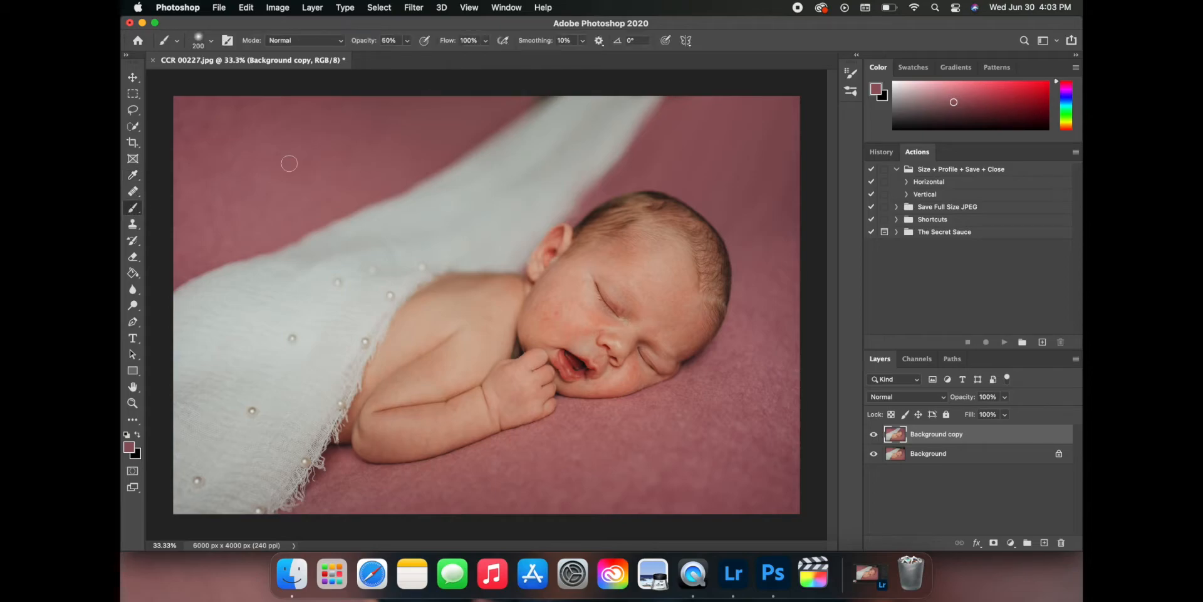
key(bracketright)
key(bracketright)
key(bracketright)
key(bracketright)
key(bracketright)
key(bracketright)
key(bracketright)
key(bracketright)
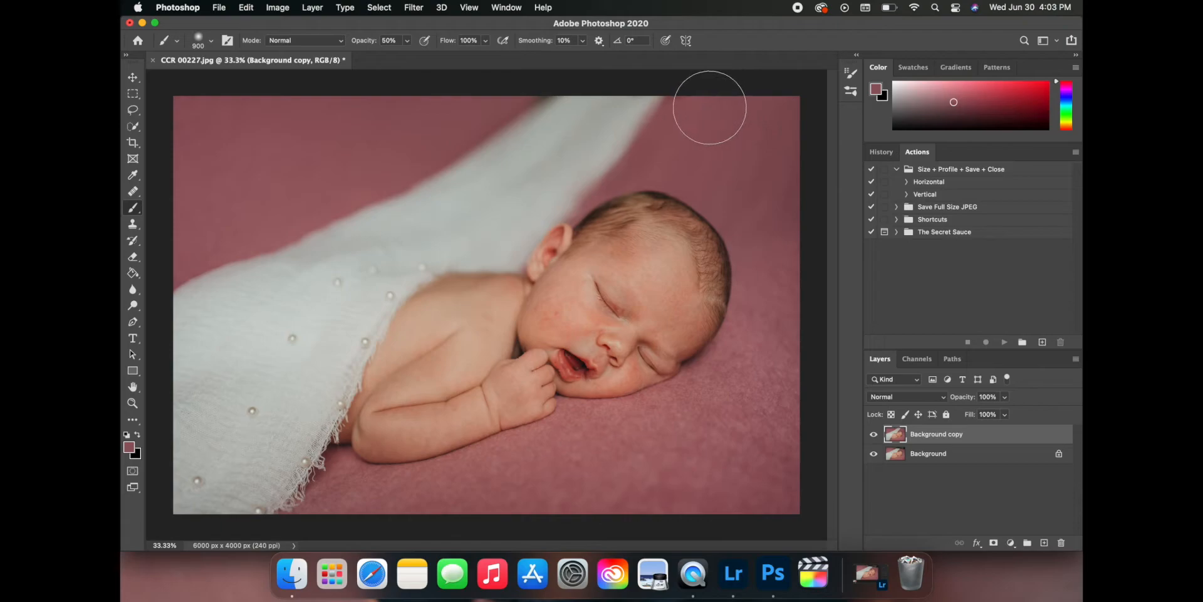
mouse_move(703, 107)
mouse_down()
mouse_move(777, 102)
mouse_move(753, 128)
mouse_move(685, 134)
mouse_move(765, 148)
mouse_move(744, 166)
mouse_move(685, 148)
mouse_move(774, 218)
mouse_move(784, 237)
mouse_move(763, 215)
mouse_move(806, 261)
mouse_up()
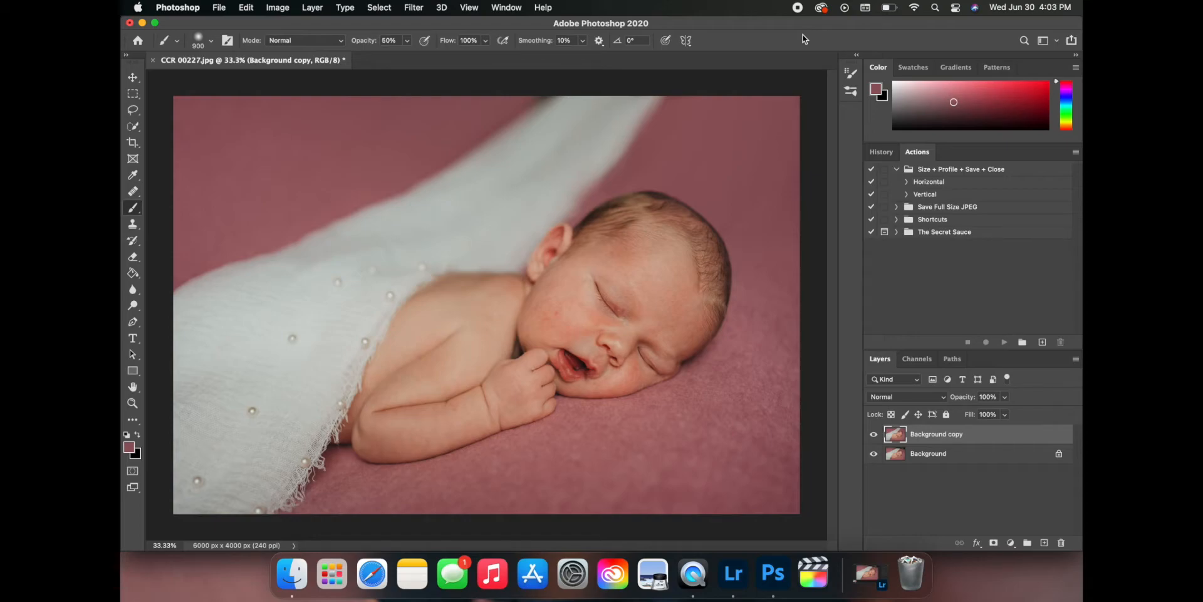
Step: Examine the baby's face and the whole photo for skin blemishes that need retouching
scroll(636, 269, up, 8)
scroll(636, 268, right, 5)
scroll(636, 268, down, 2)
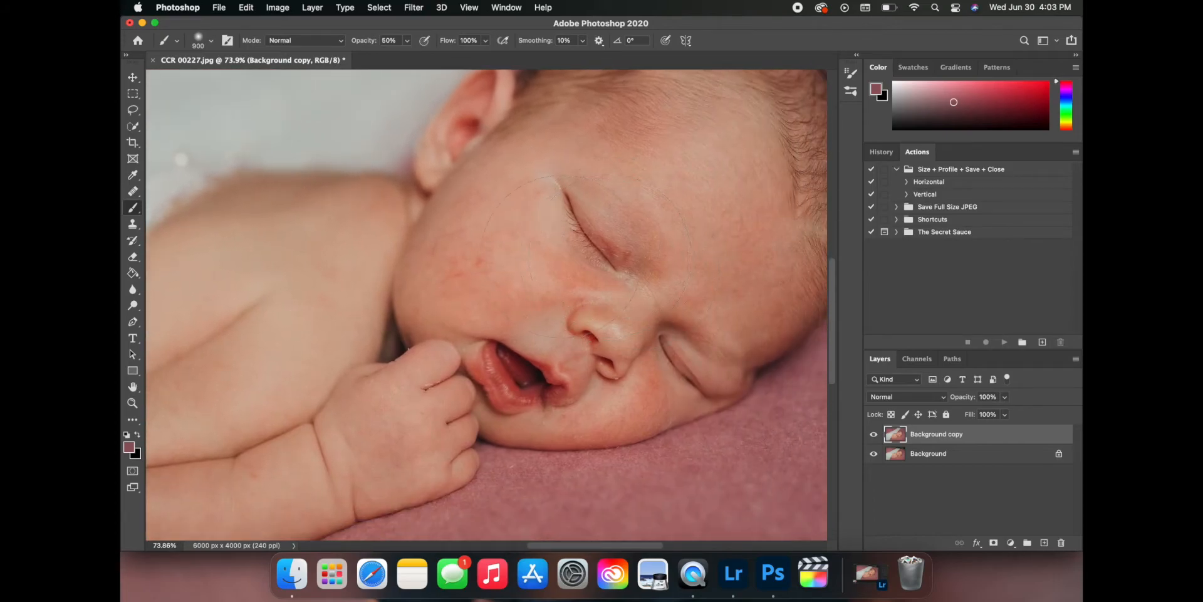
click(133, 80)
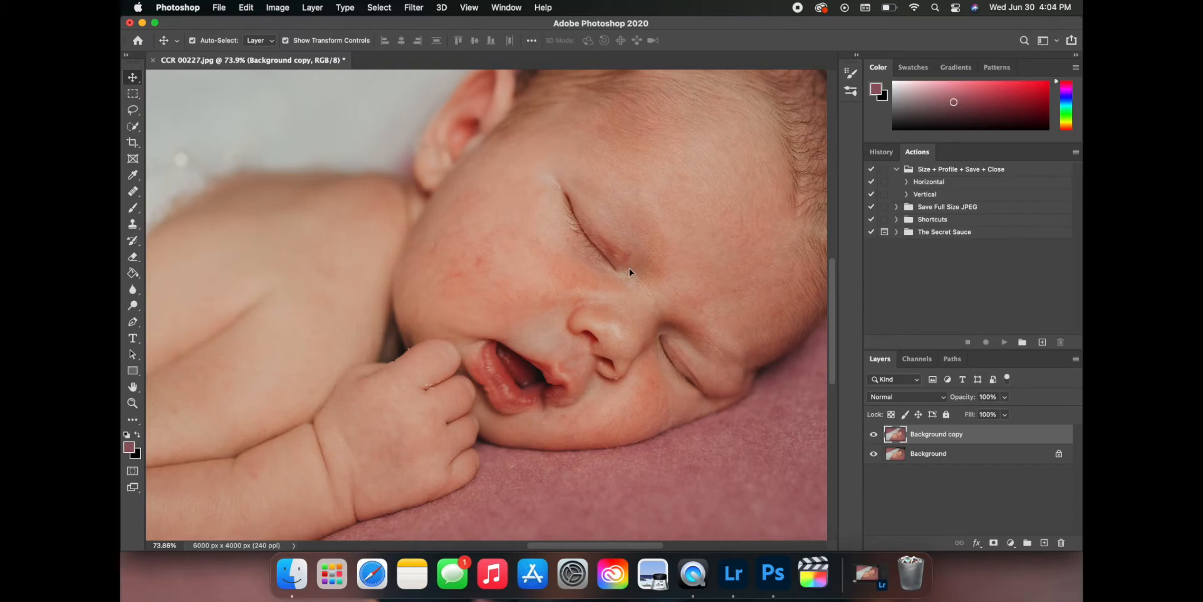
scroll(645, 267, down, 6)
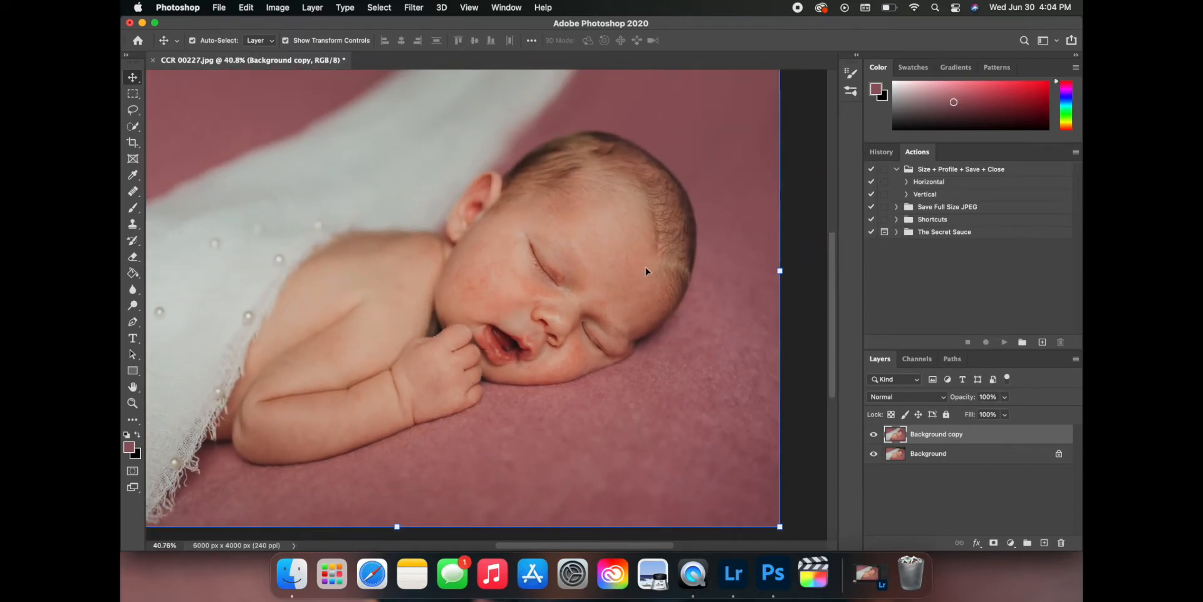
scroll(646, 268, up, 6)
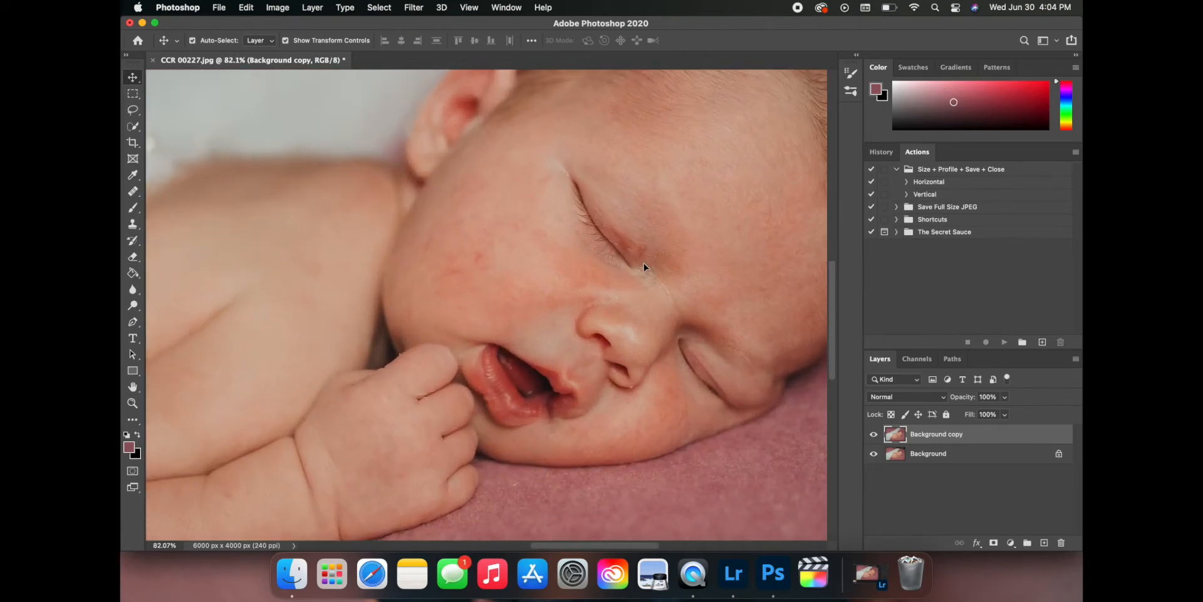
scroll(644, 265, down, 7)
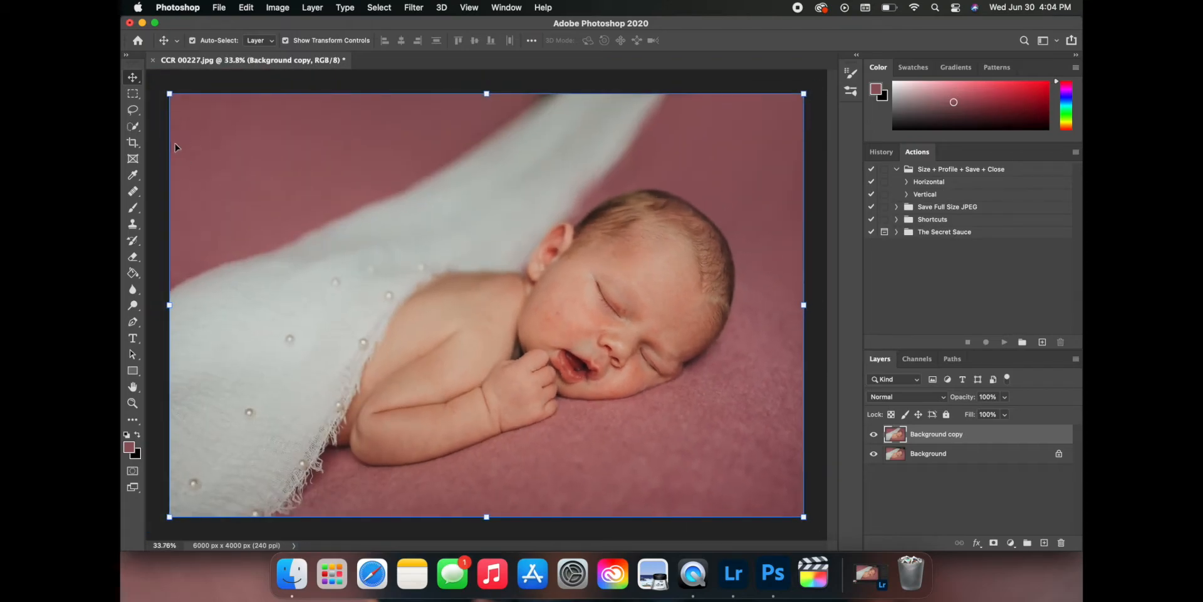
Step: Choose the Healing Brush and duplicate the Background copy layer for the skin retouching
click(133, 191)
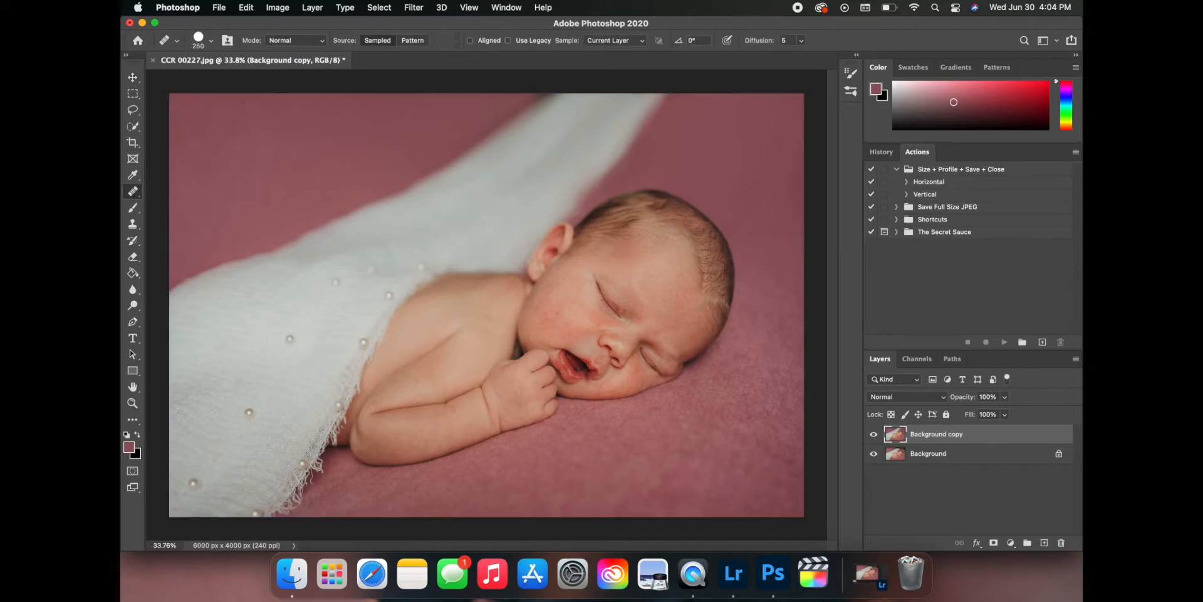
scroll(481, 397, up, 7)
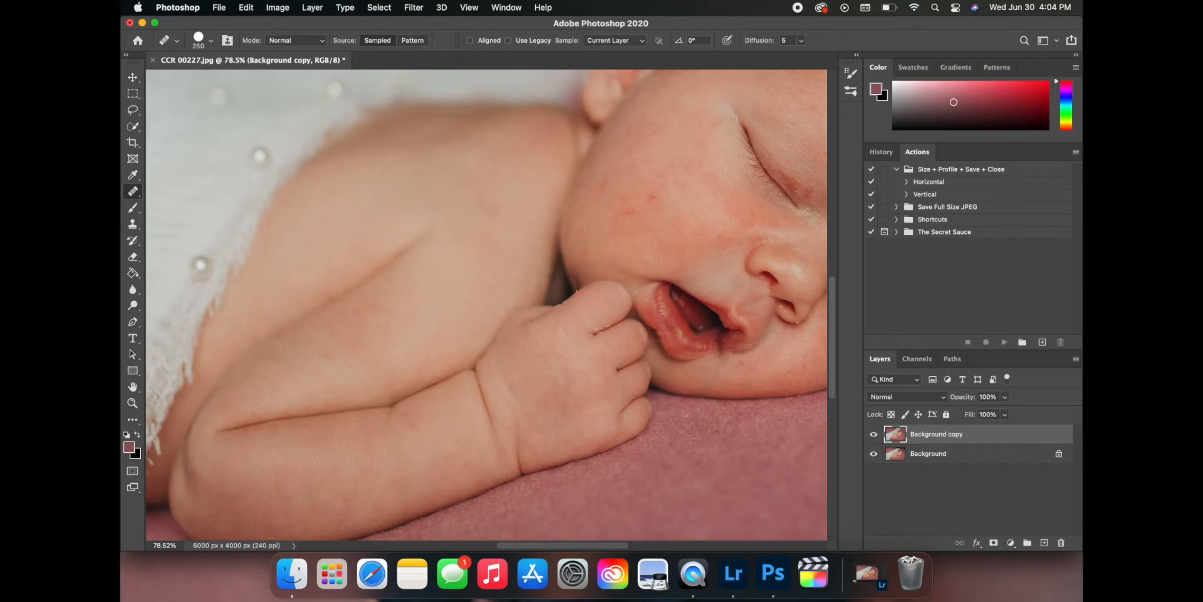
scroll(620, 207, down, 5)
scroll(621, 207, up, 7)
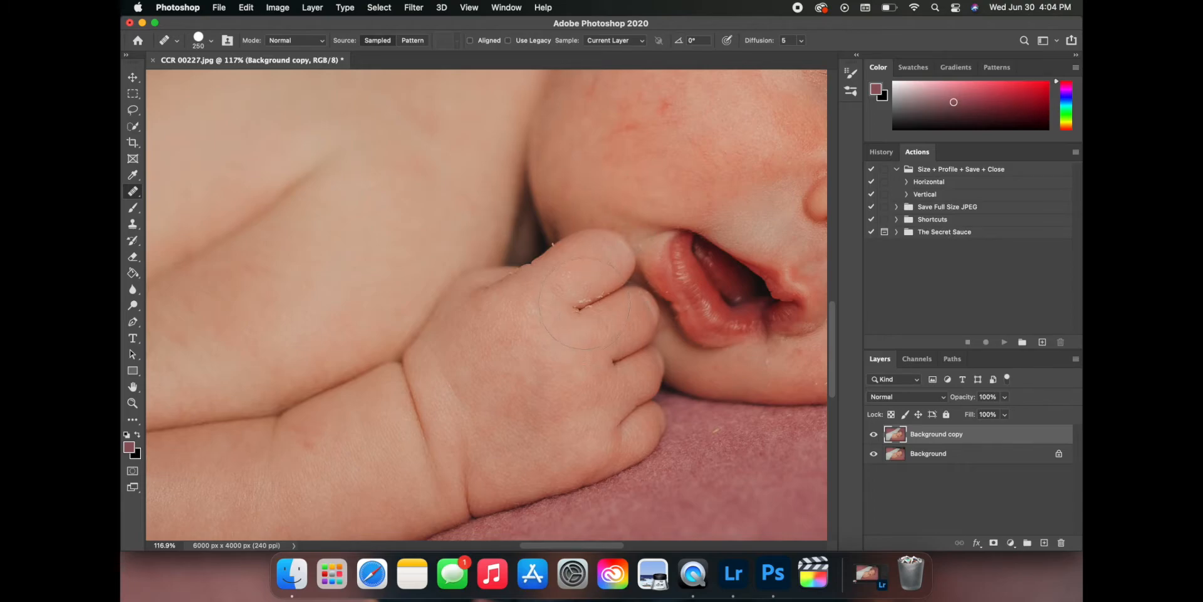
scroll(584, 303, right, 10)
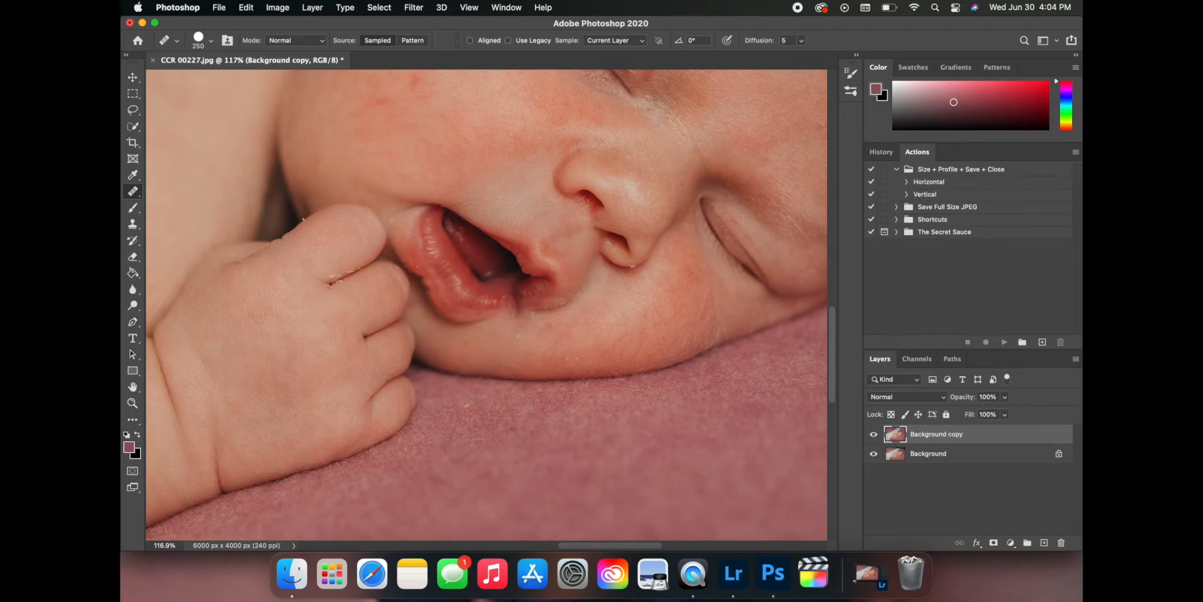
key(super+0)
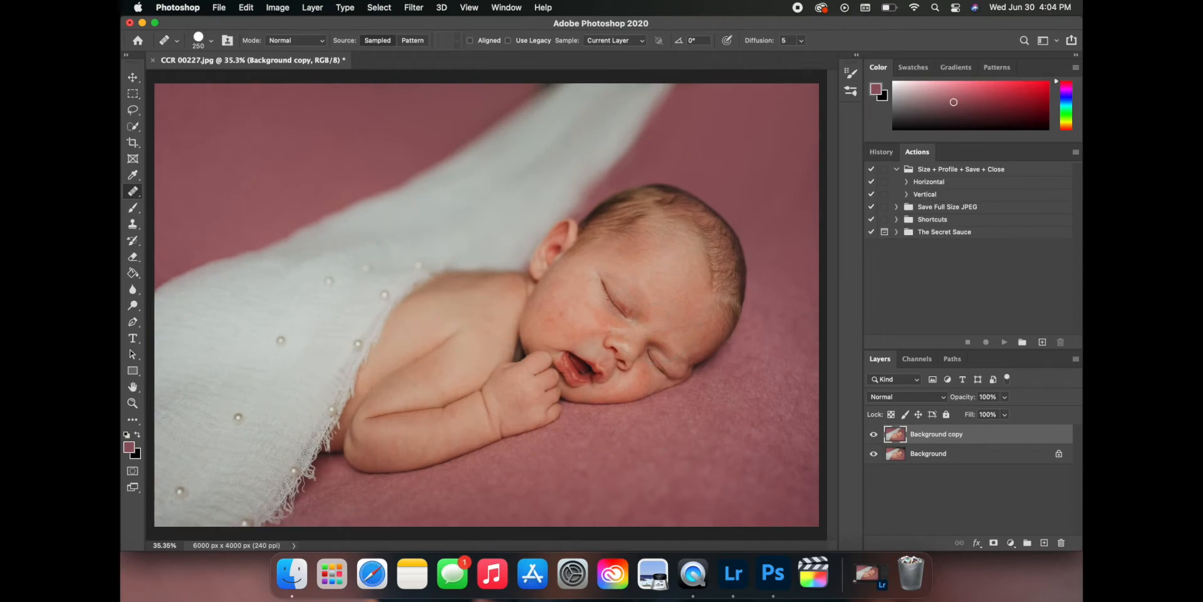
drag(982, 434, 1043, 543)
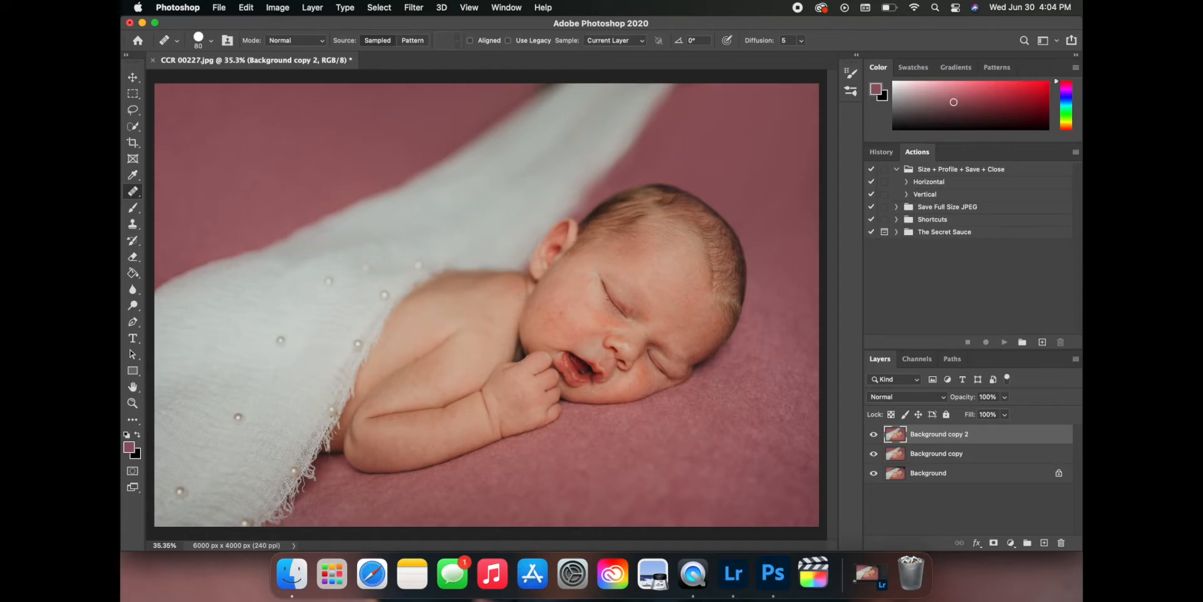
Step: Heal the red spot on the baby's forearm with a size 45 Content-Aware Spot Healing Brush
scroll(522, 295, up, 10)
scroll(522, 295, down, 5)
scroll(523, 295, left, 2)
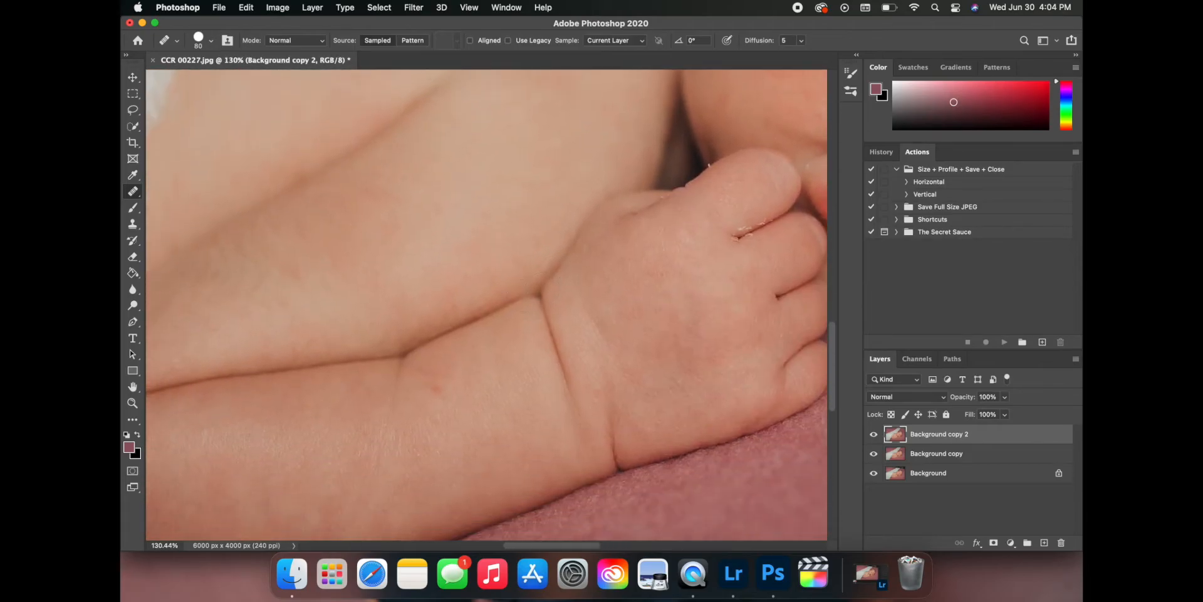
click(430, 372)
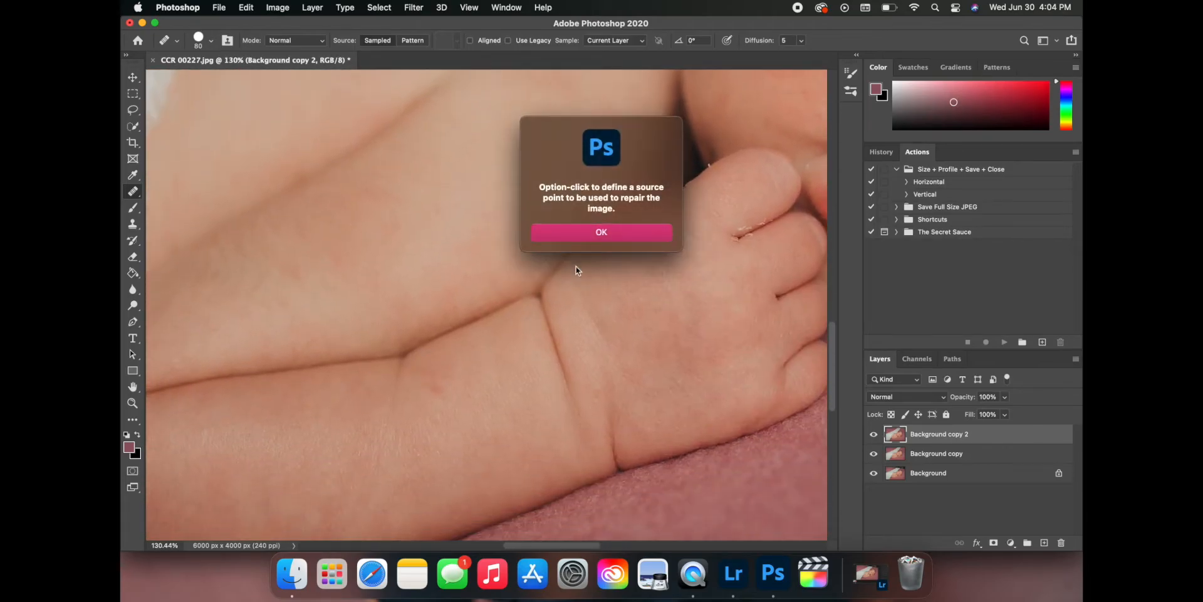
click(622, 235)
drag(137, 198, 165, 190)
click(424, 365)
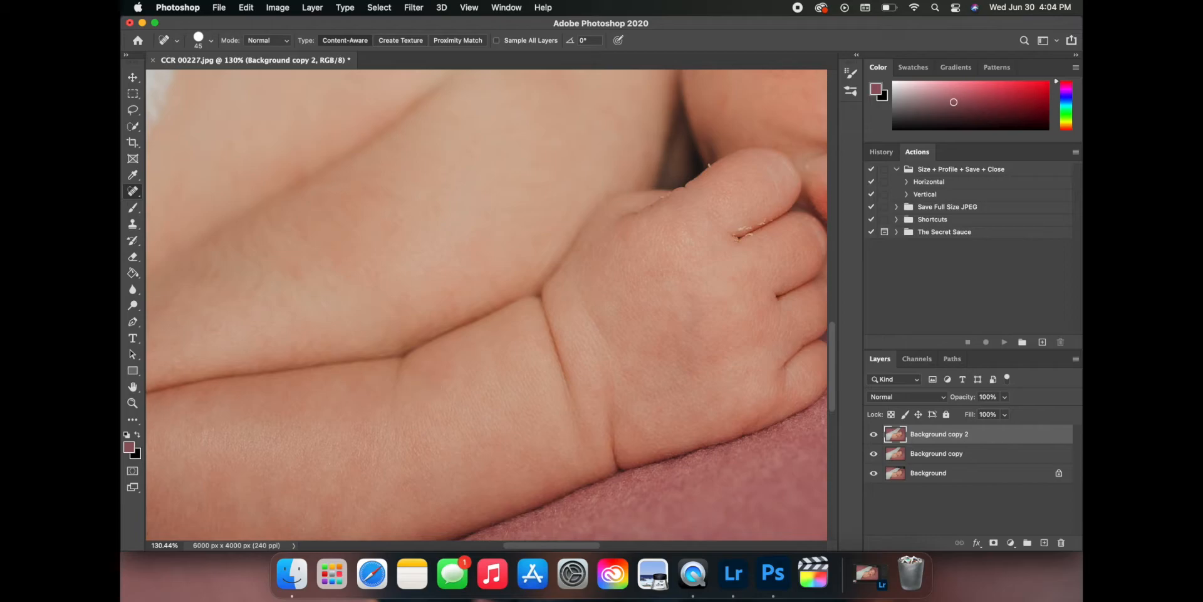
Step: Heal small skin spots around the baby's upper closed eye with a size 35 Spot Healing Brush
scroll(437, 386, up, 5)
scroll(438, 386, right, 3)
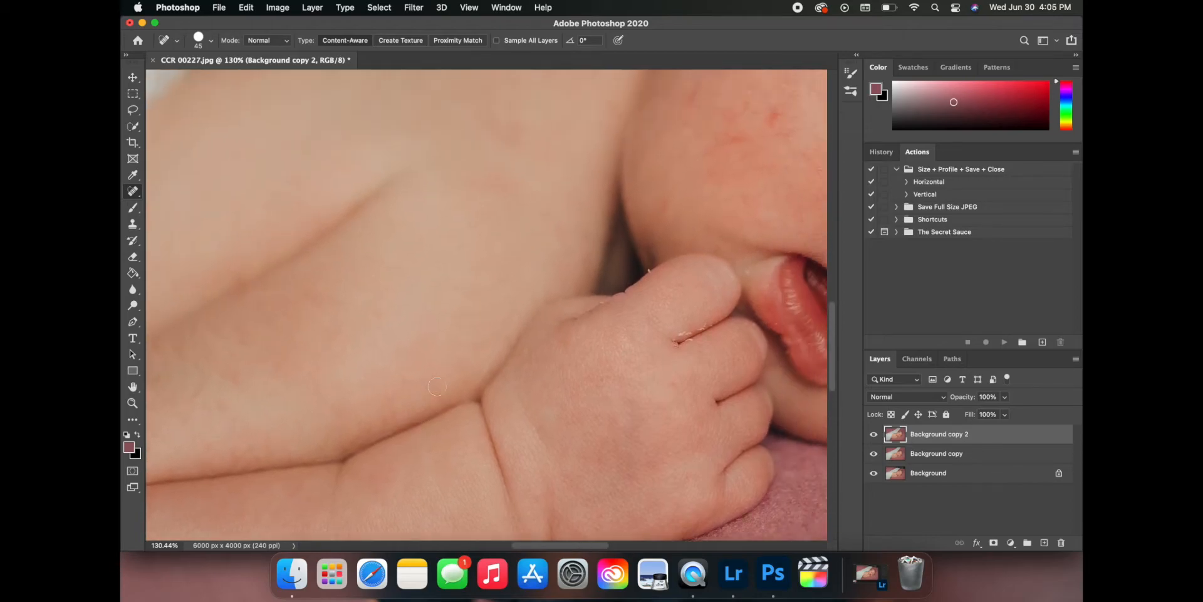
scroll(437, 386, up, 5)
scroll(437, 386, right, 8)
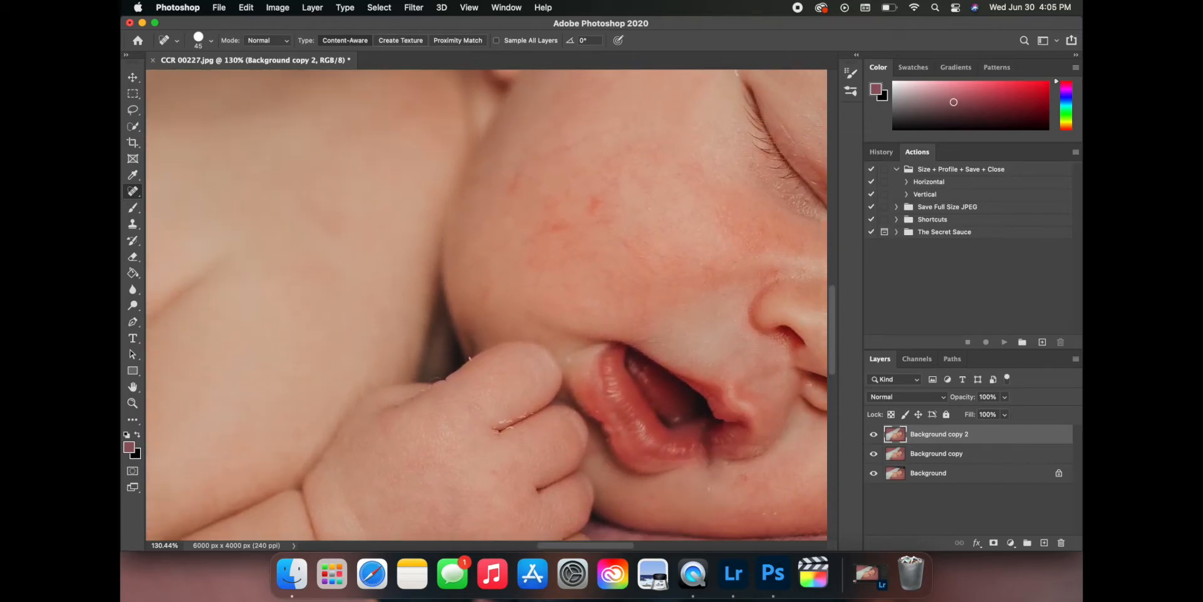
scroll(437, 386, up, 5)
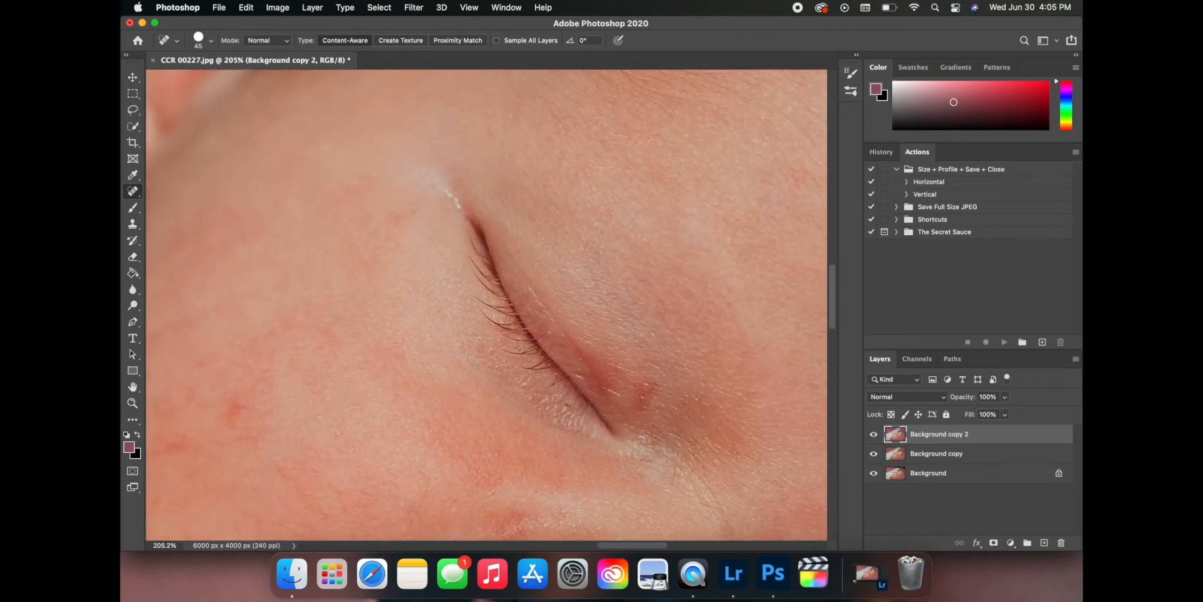
click(478, 348)
click(407, 250)
scroll(487, 304, up, 5)
scroll(486, 305, right, 5)
scroll(486, 304, down, 1)
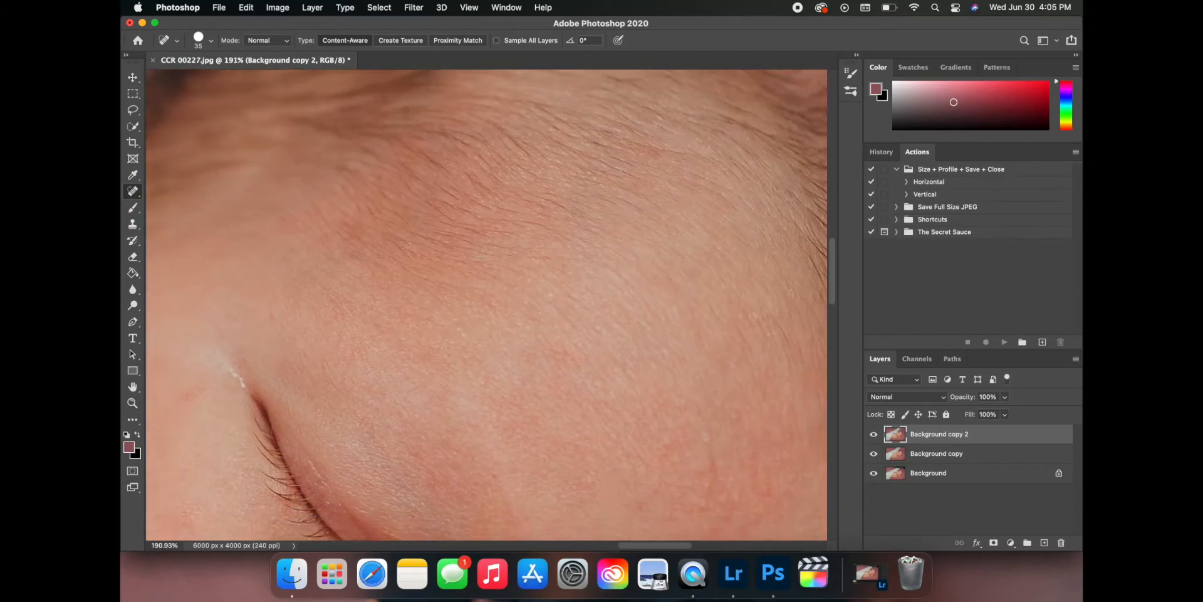
Step: Heal the red marks on the forehead near the temple hairline with a size 50 Spot Healing Brush
scroll(511, 243, down, 10)
scroll(511, 243, down, 4)
scroll(510, 243, right, 3)
scroll(511, 243, up, 10)
scroll(511, 244, down, 1)
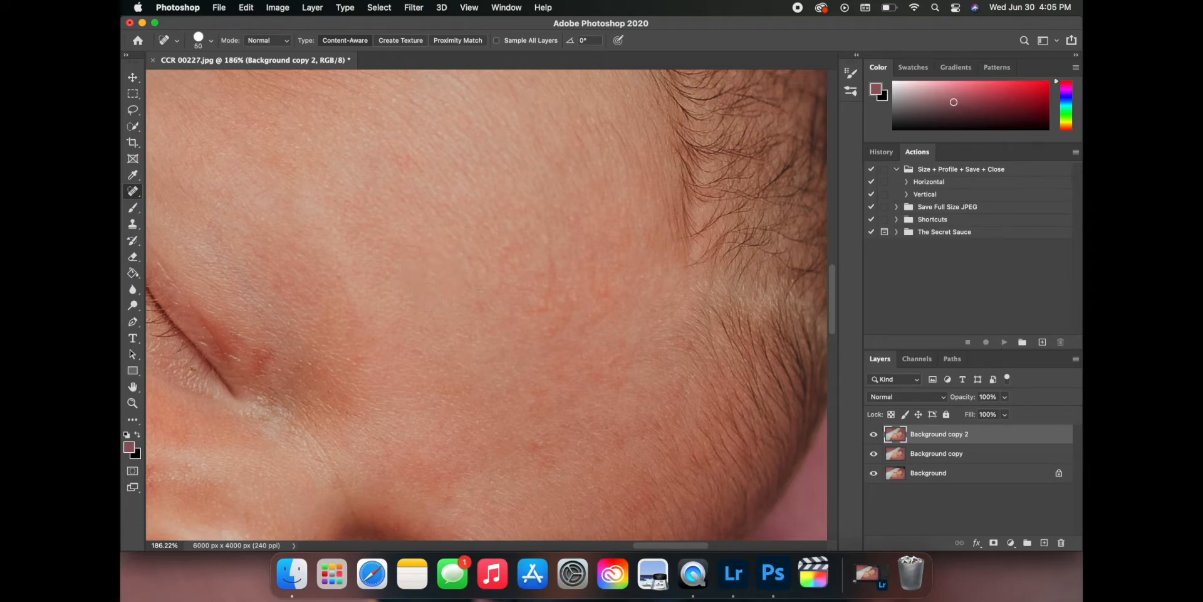
click(541, 301)
click(522, 349)
scroll(540, 443, down, 5)
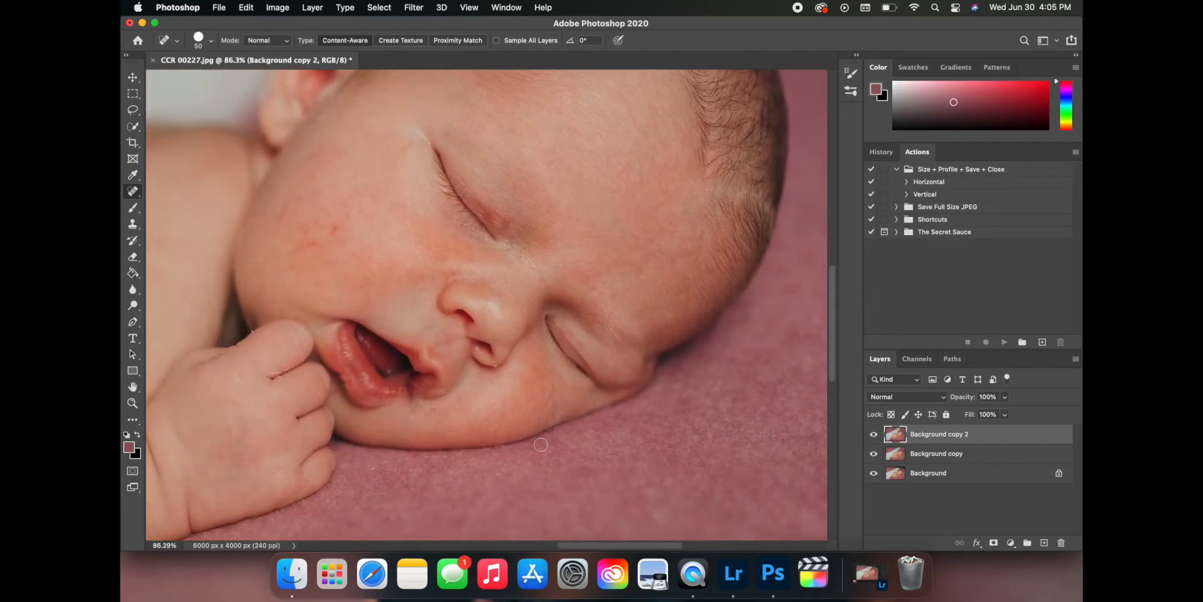
Step: Heal the white skin flakes and nearby marks at the outer corner of the upper eye
scroll(540, 444, up, 6)
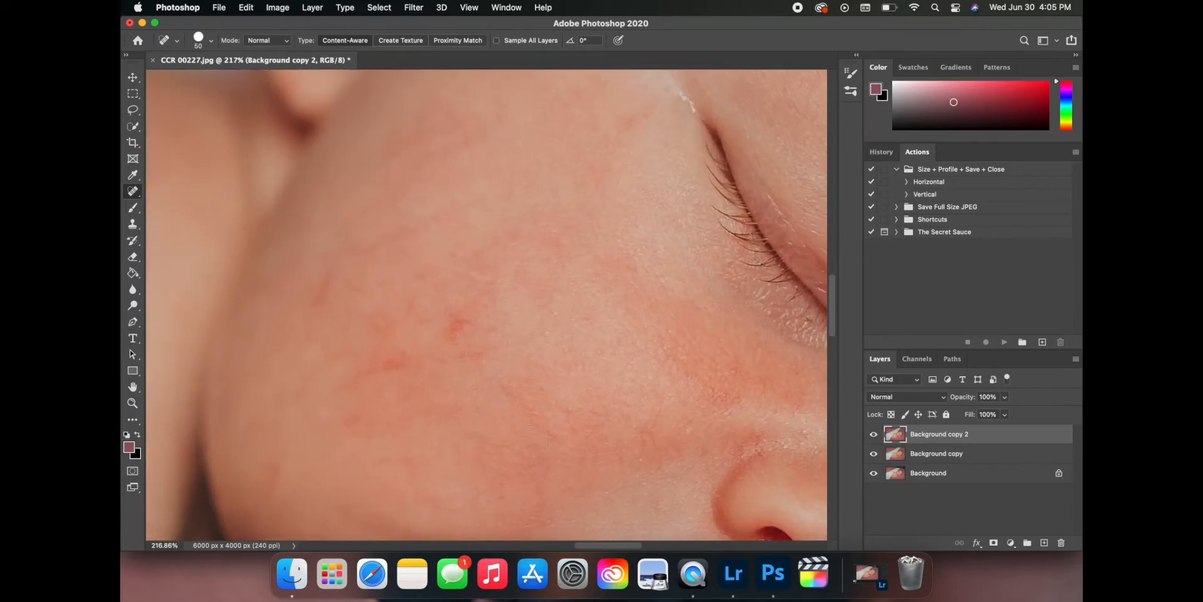
scroll(539, 439, up, 5)
scroll(539, 438, right, 4)
drag(552, 283, 538, 255)
click(533, 257)
click(540, 270)
drag(514, 284, 495, 312)
drag(471, 259, 458, 264)
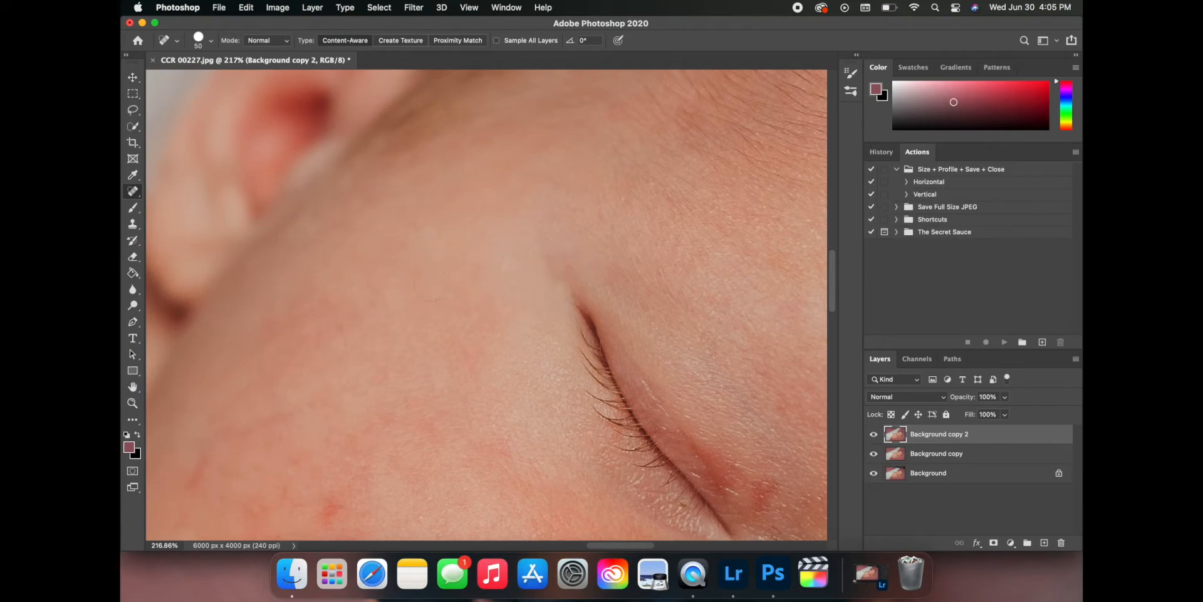
Step: Heal the red scratches and blotches in the middle of the baby's cheek
scroll(445, 276, down, 5)
scroll(445, 276, left, 5)
drag(382, 264, 374, 289)
click(450, 355)
mouse_move(464, 350)
mouse_down()
mouse_move(517, 312)
mouse_move(517, 343)
mouse_up()
click(501, 328)
click(518, 312)
drag(539, 343, 539, 342)
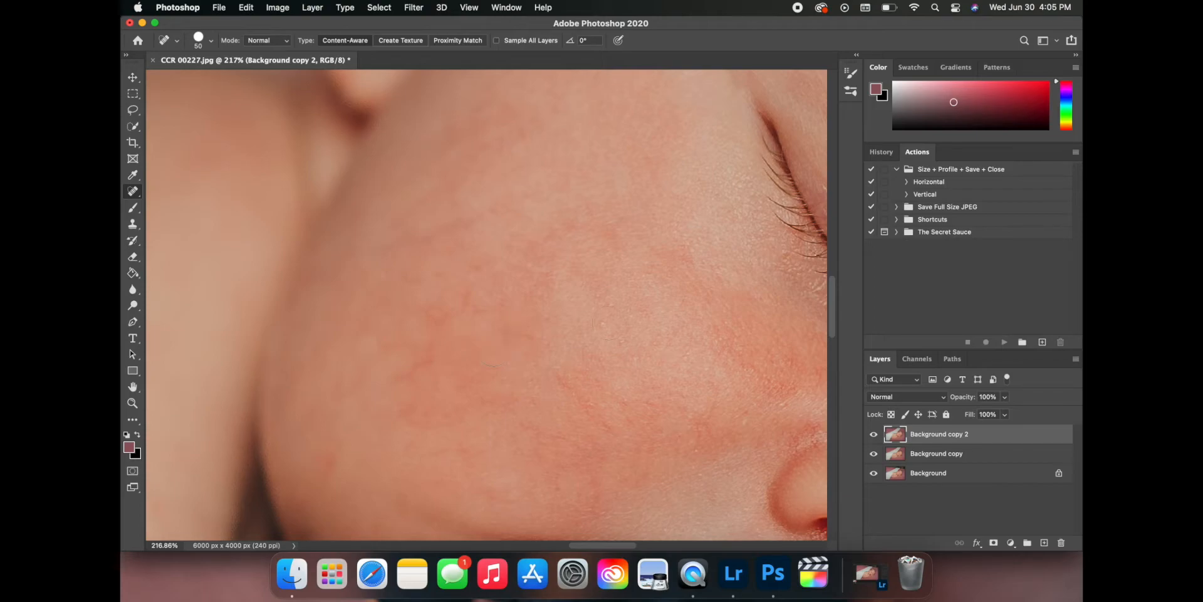
Step: Heal the remaining small specks on the cheek between the eye, nose and mouth
click(615, 333)
click(626, 351)
click(651, 342)
scroll(652, 342, down, 2)
scroll(486, 305, down, 3)
click(605, 276)
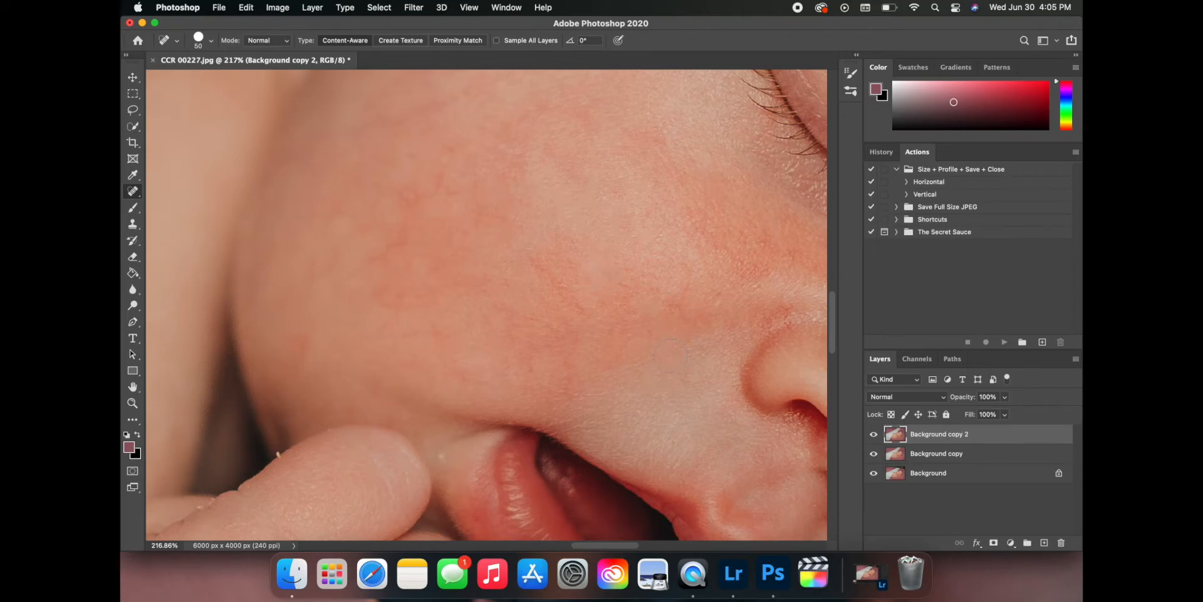
scroll(706, 345, down, 3)
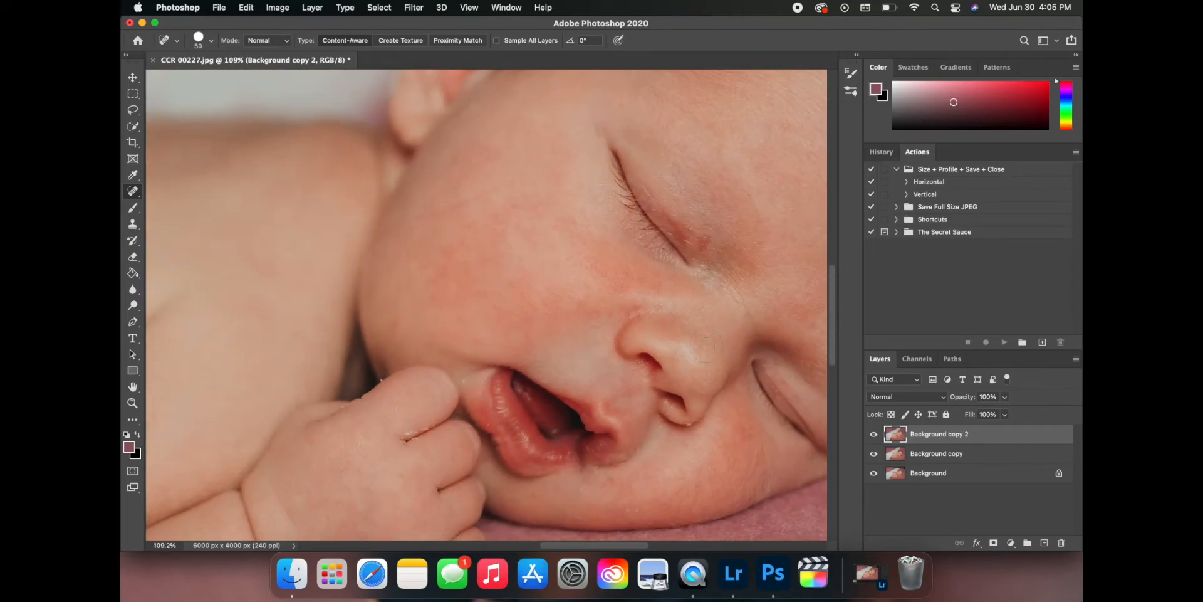
scroll(642, 323, up, 5)
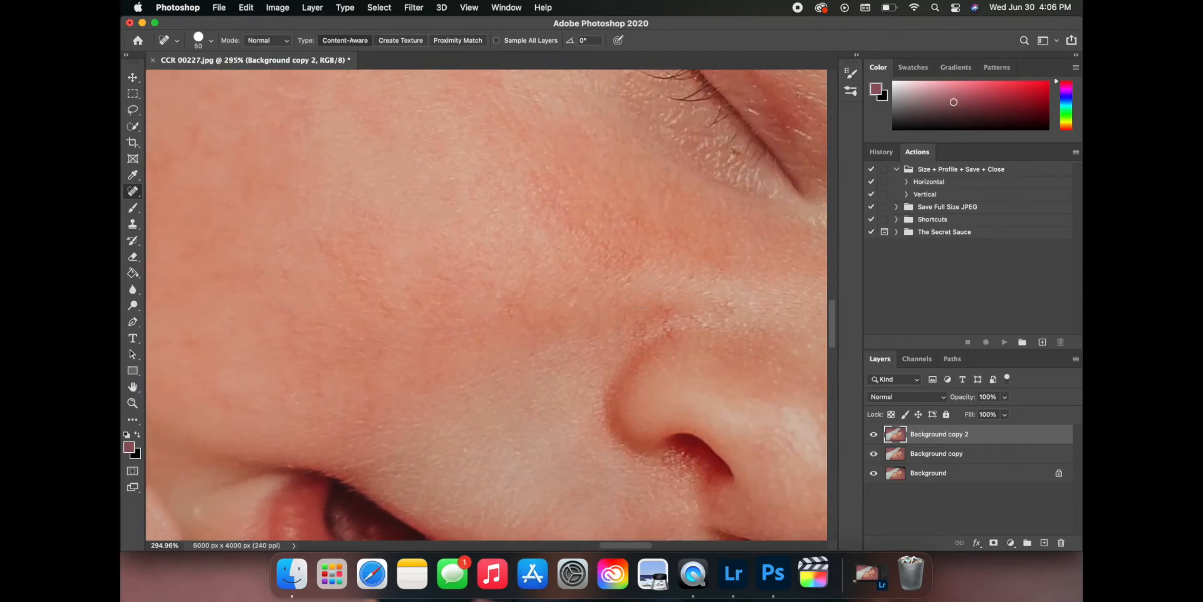
click(504, 292)
Step: Heal the skin flakes along the upper edge of the hand and index finger with a size 20 brush
scroll(505, 292, down, 4)
scroll(505, 292, left, 2)
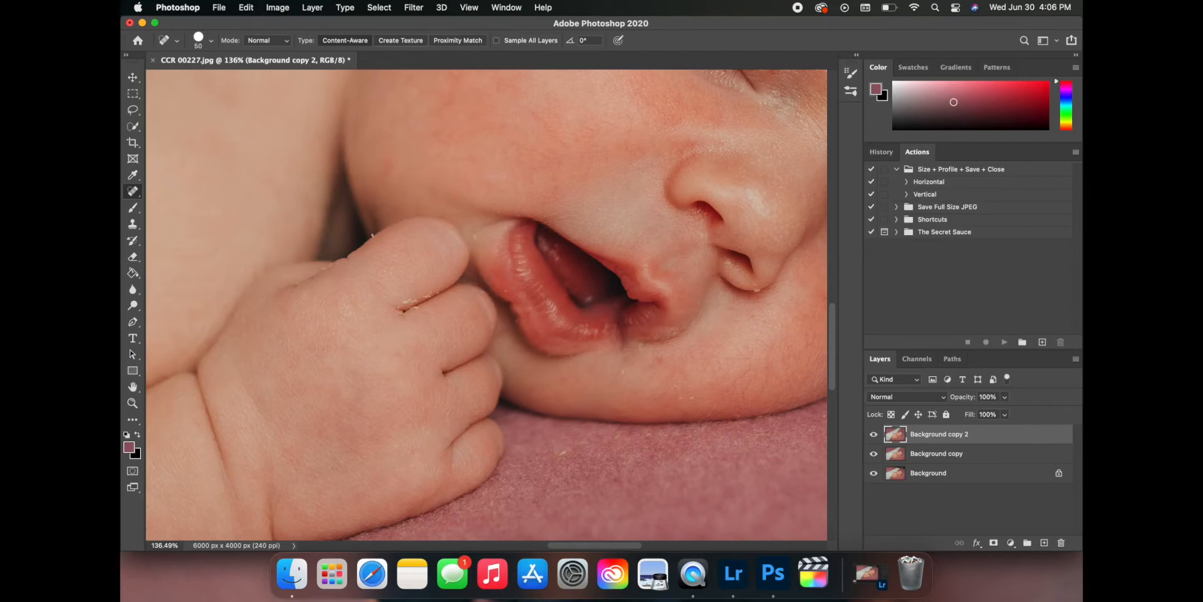
scroll(483, 282, up, 6)
scroll(495, 217, up, 1)
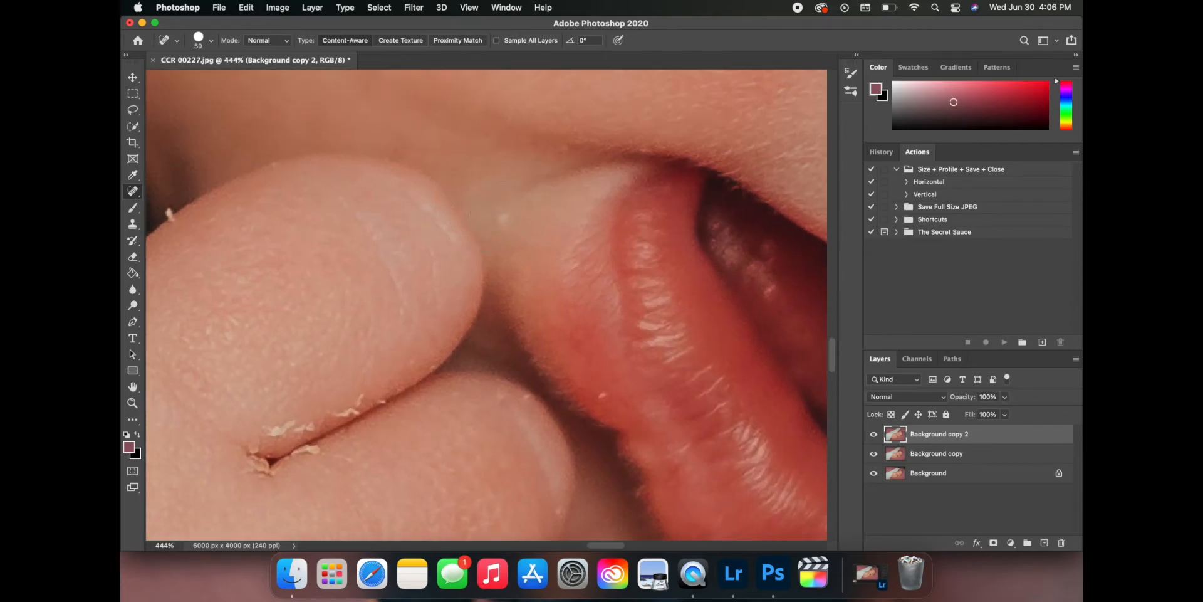
key(bracketleft)
key(bracketleft)
scroll(506, 215, left, 3)
click(367, 232)
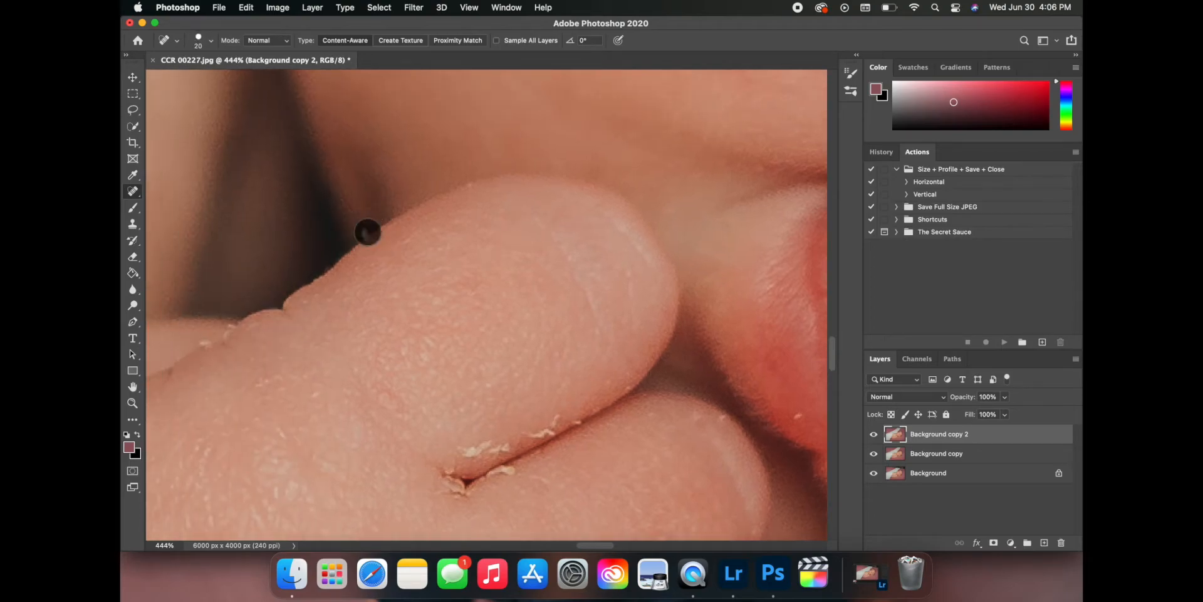
scroll(495, 207, left, 4)
scroll(496, 207, down, 2)
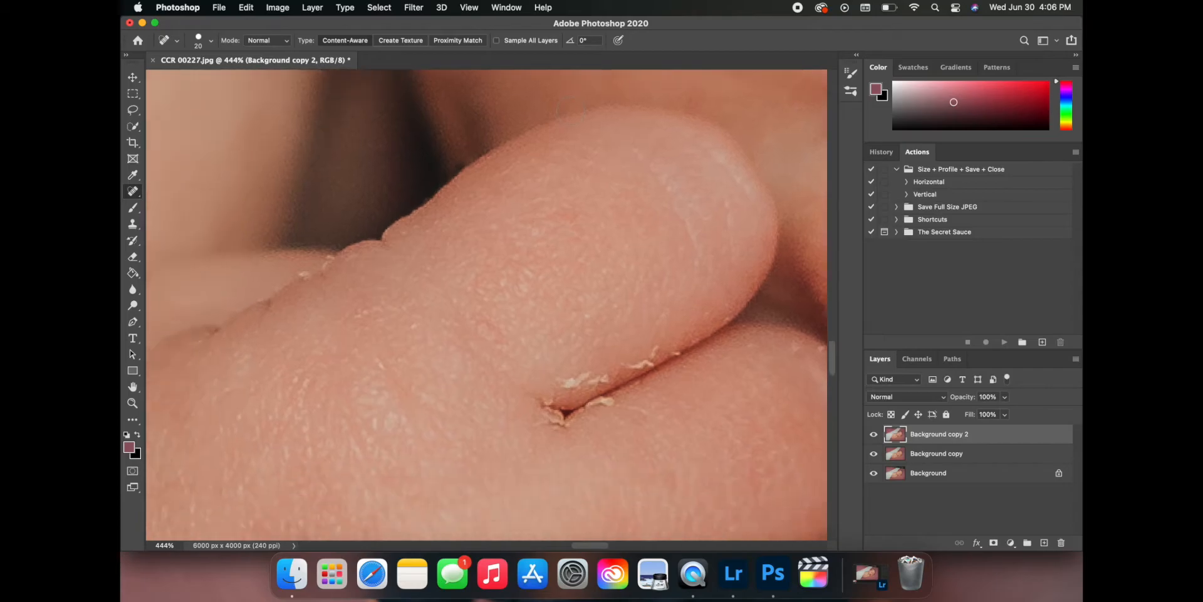
click(495, 206)
click(469, 217)
Step: Heal the pale specks on the lower lip and a spot along the lip's bottom edge
scroll(508, 251, down, 5)
scroll(507, 247, right, 4)
scroll(507, 244, down, 2)
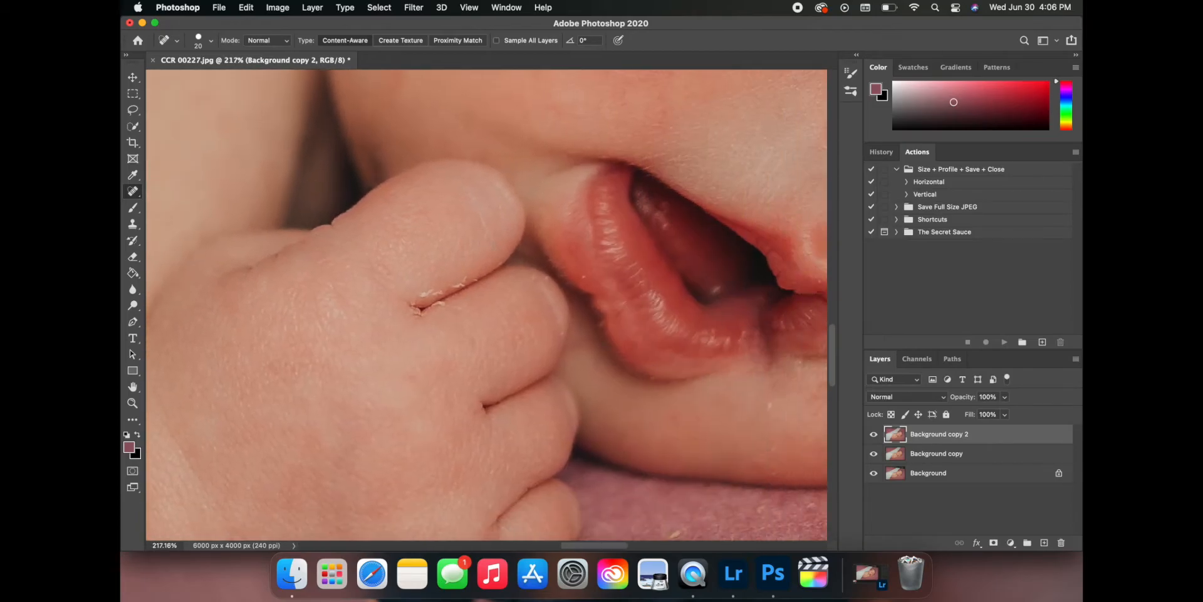
scroll(508, 243, up, 5)
scroll(508, 243, down, 1)
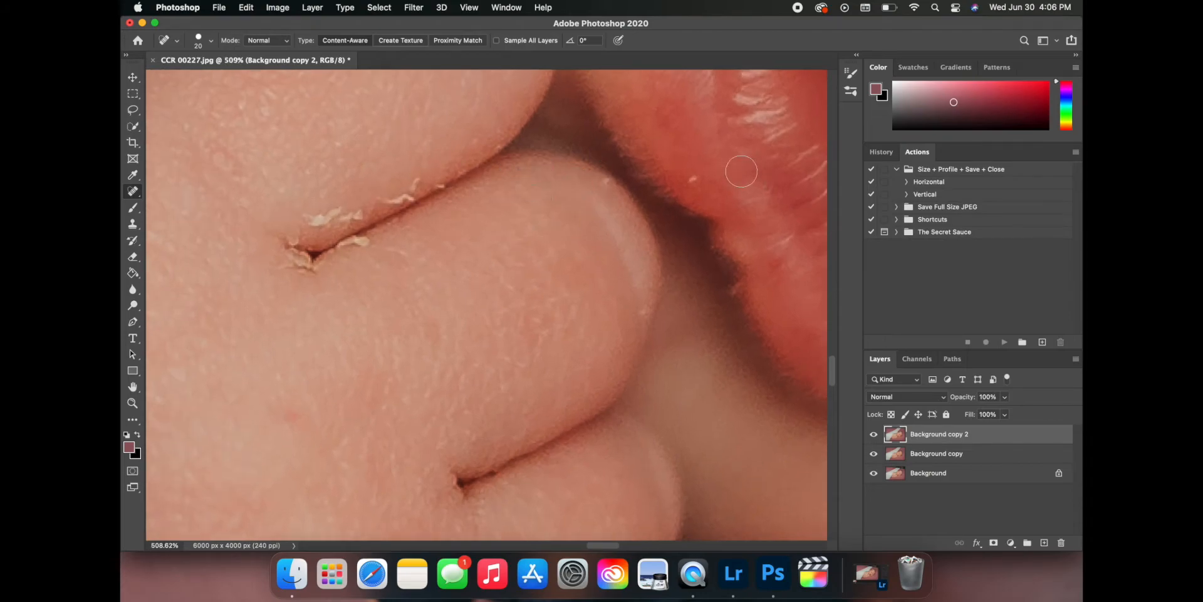
click(690, 177)
scroll(690, 178, down, 5)
scroll(690, 178, right, 3)
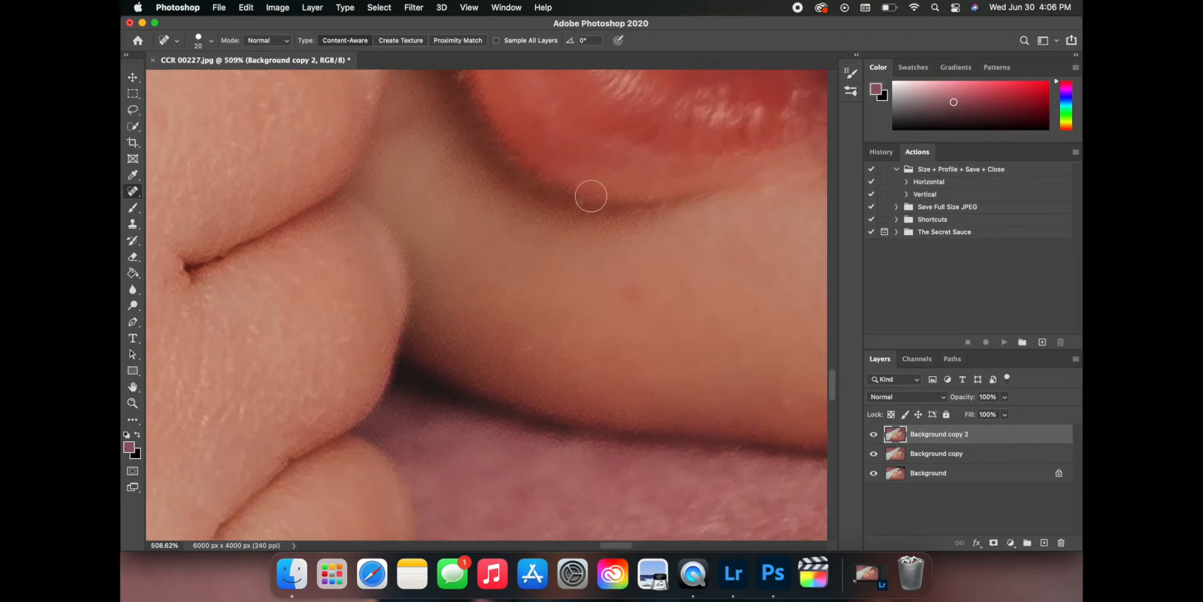
click(590, 196)
Step: Heal the red spot and the pale flake on the chin below the lower lip with a size 30 brush
key(bracketright)
key(bracketright)
click(630, 295)
scroll(527, 340, right, 5)
scroll(528, 339, down, 1)
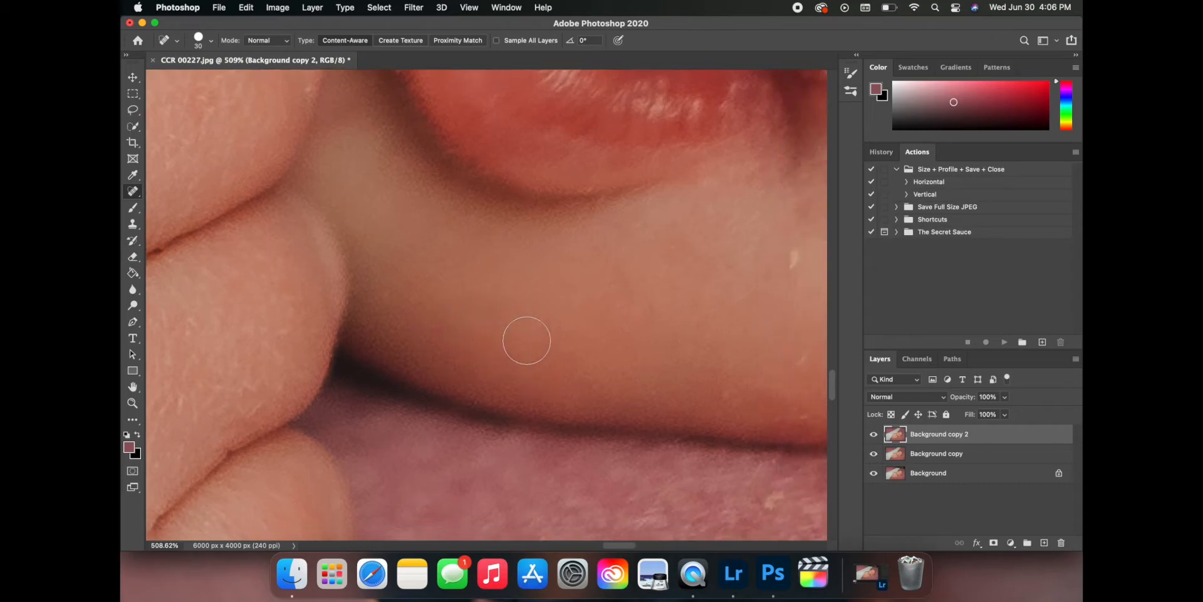
click(669, 248)
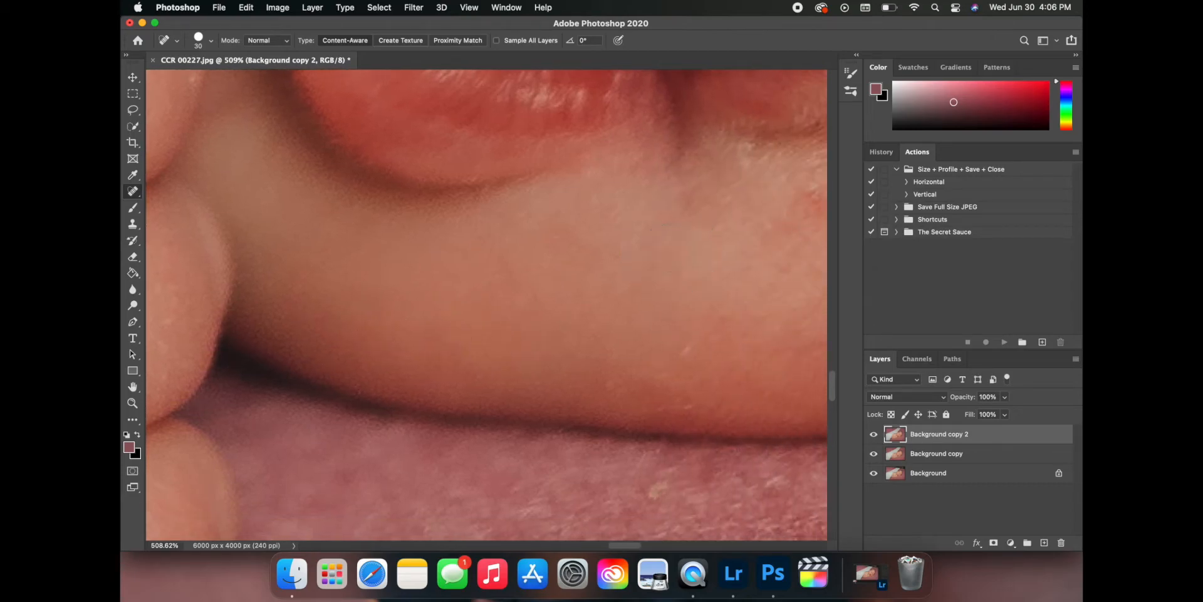
Step: Heal the last specks on the chin and the yellow flakes on the pink blanket below it with the size 30 brush
click(601, 373)
click(664, 391)
scroll(687, 395, down, 5)
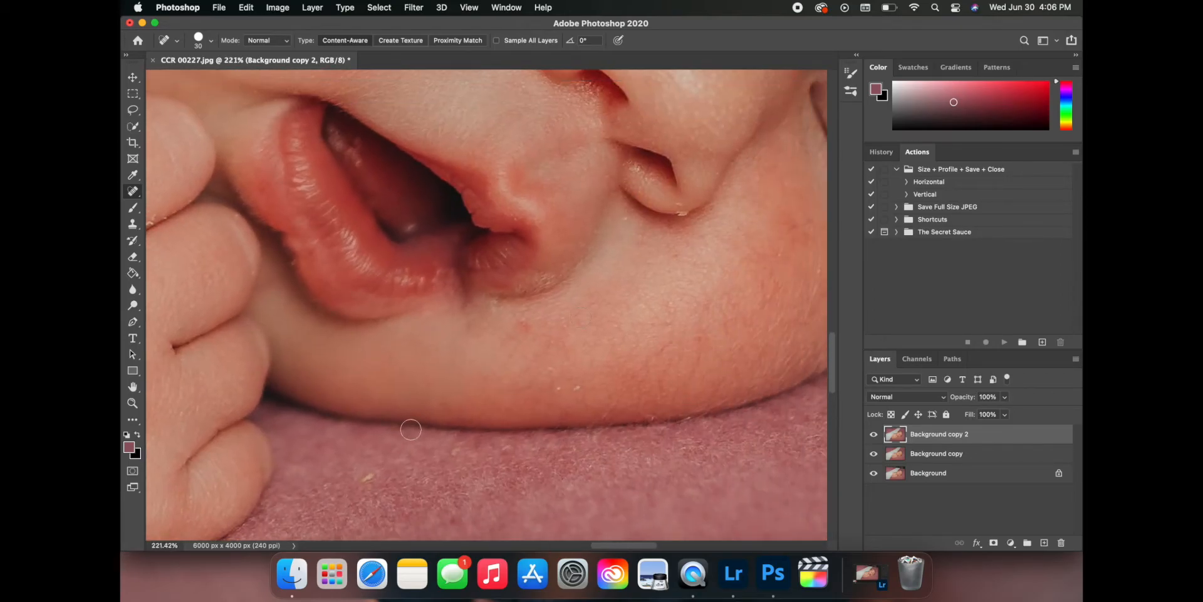
scroll(410, 430, up, 3)
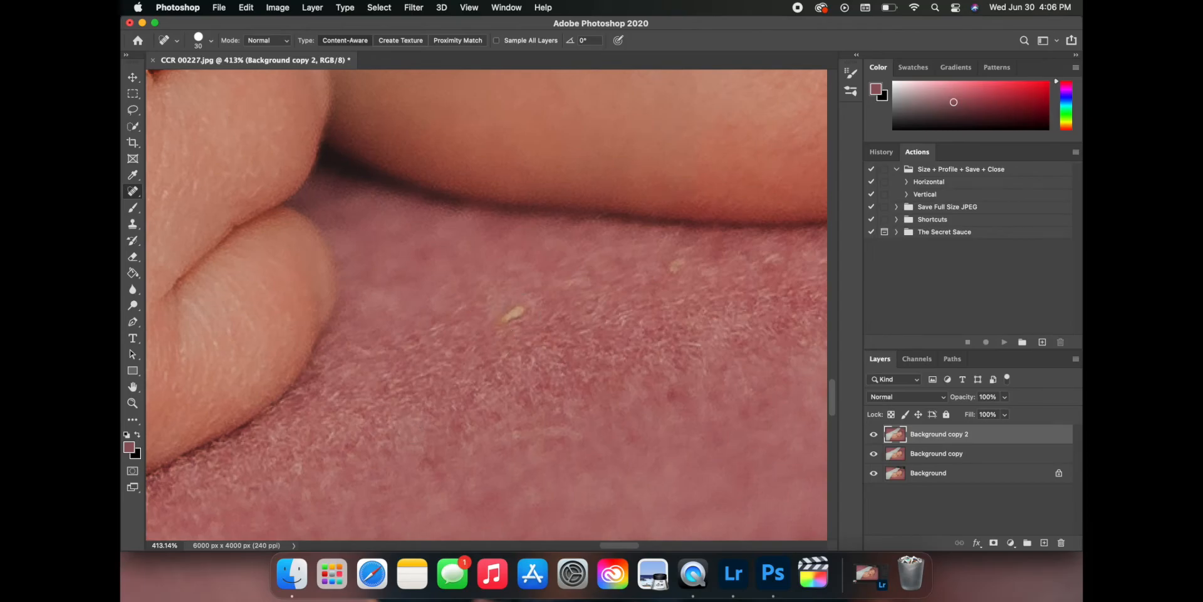
click(515, 309)
click(472, 319)
Step: Heal the red spots and the two pale flakes on the lower cheek beside the corner of the mouth
scroll(486, 313, right, 6)
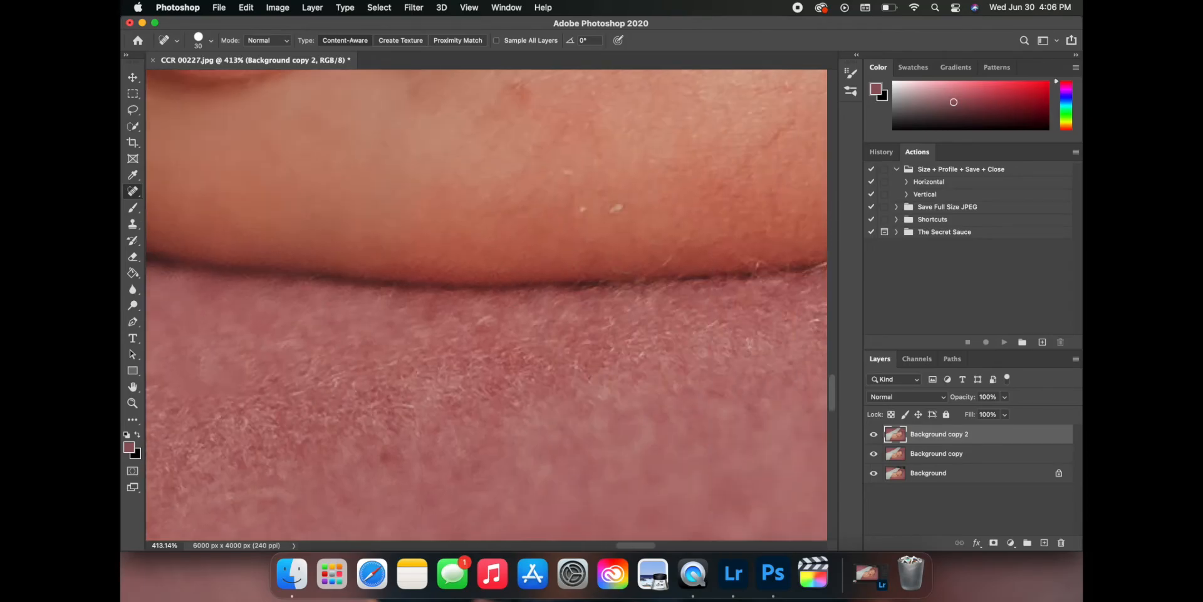
scroll(627, 253, up, 5)
scroll(627, 254, right, 4)
click(364, 183)
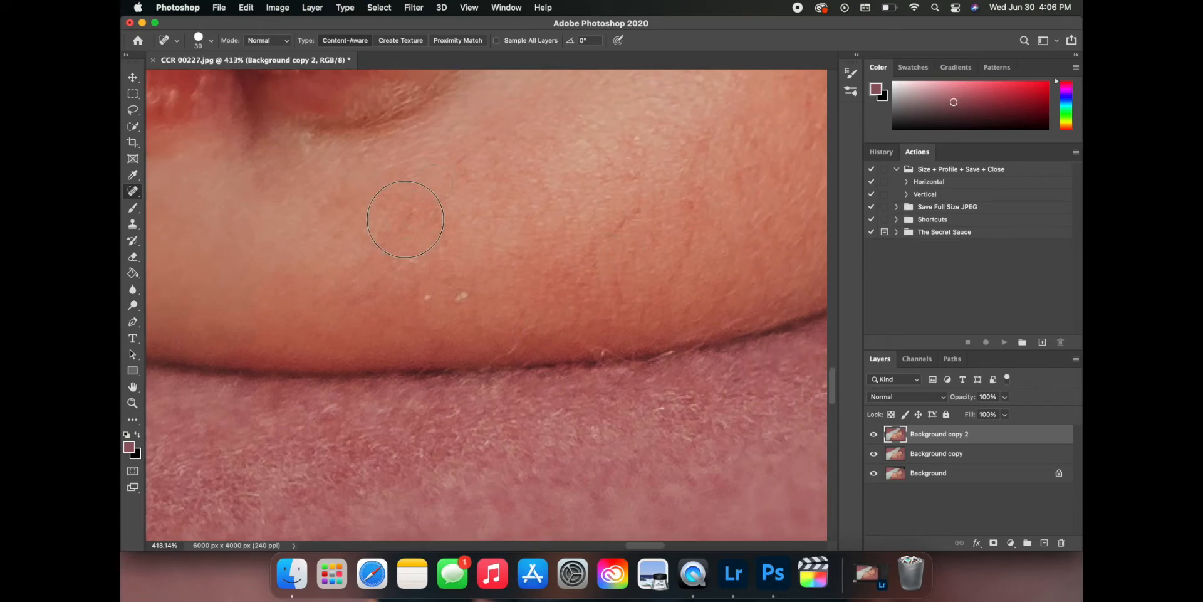
click(443, 238)
click(399, 224)
click(414, 260)
click(427, 301)
click(461, 300)
scroll(486, 302, down, 8)
Step: Heal the white flakes along the lower rim of the nostril with a size 15 brush
scroll(371, 307, up, 8)
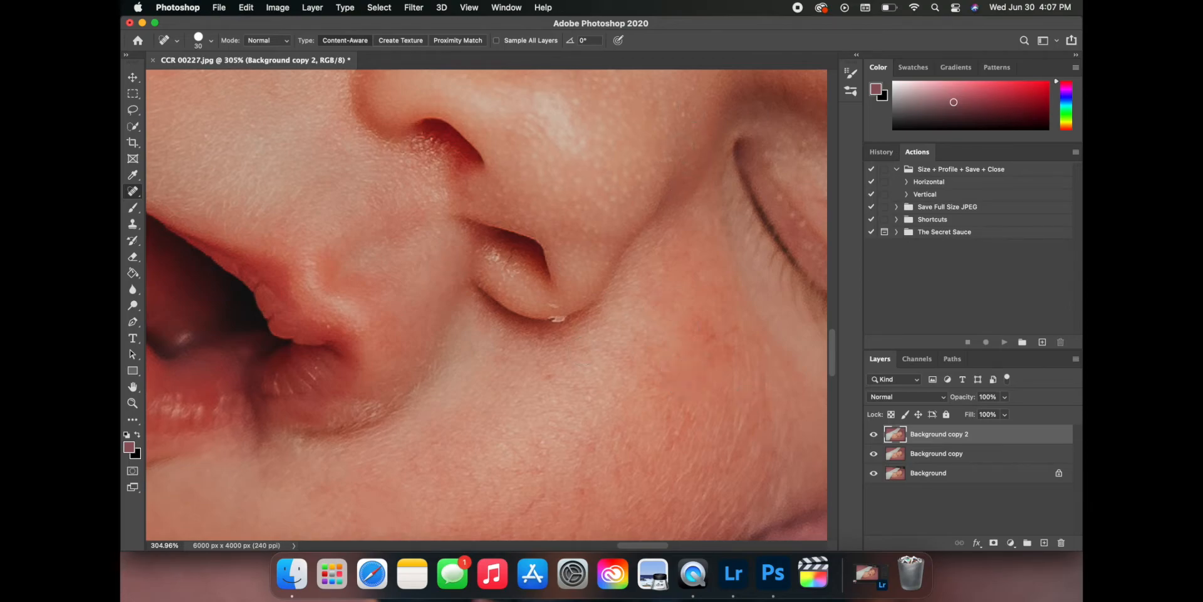
scroll(648, 321, up, 5)
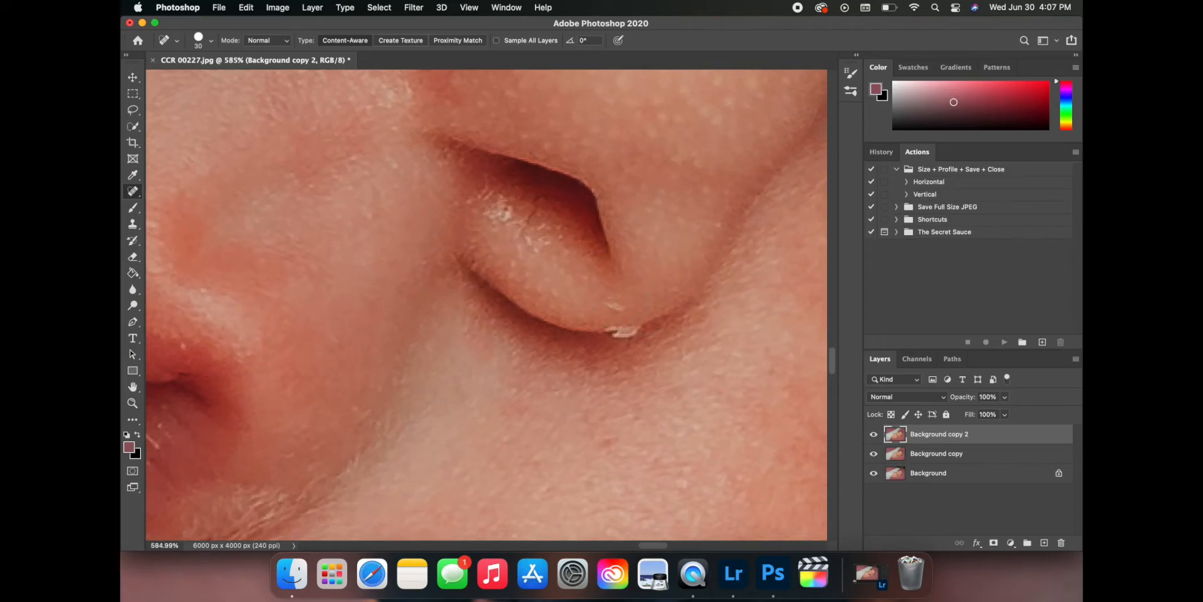
key(bracketleft)
key(bracketleft)
click(615, 305)
click(622, 328)
click(630, 330)
click(608, 326)
scroll(655, 292, down, 10)
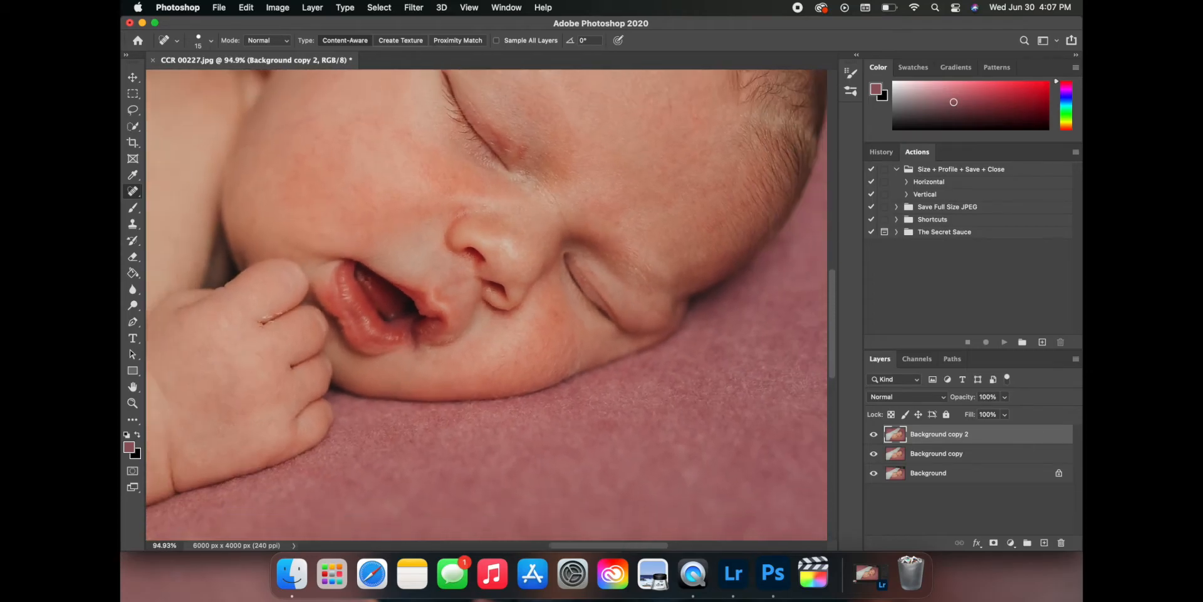
Step: Sample clear cheek skin with the Healing Brush and paint over the red veins on the cheek above the mouth
scroll(644, 292, left, 5)
scroll(643, 292, up, 3)
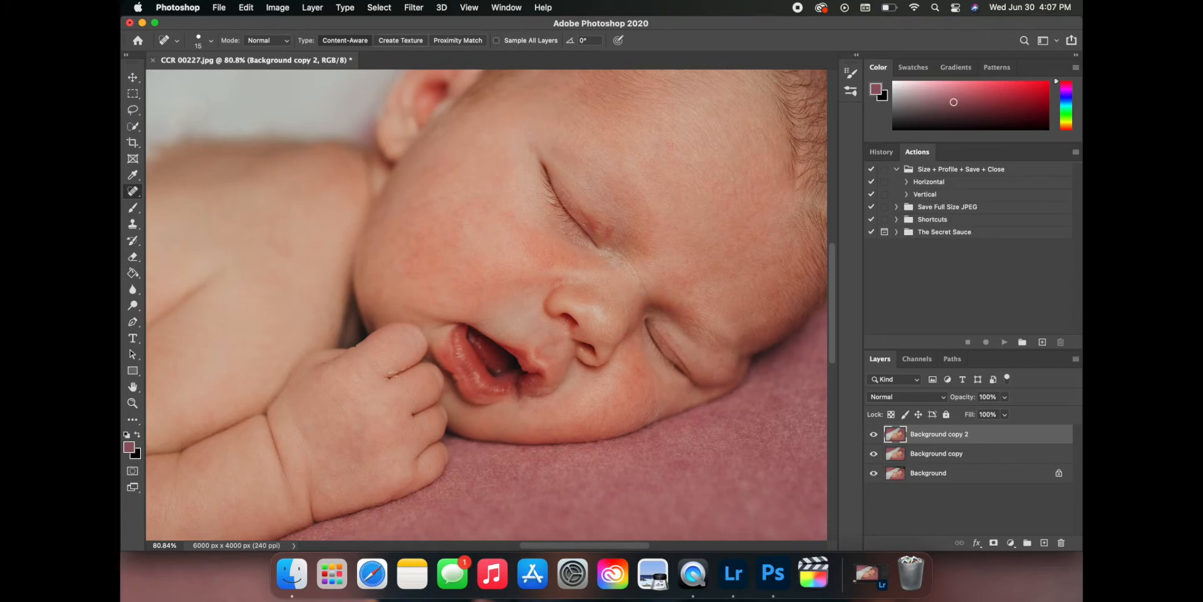
scroll(453, 310, up, 8)
drag(125, 191, 164, 202)
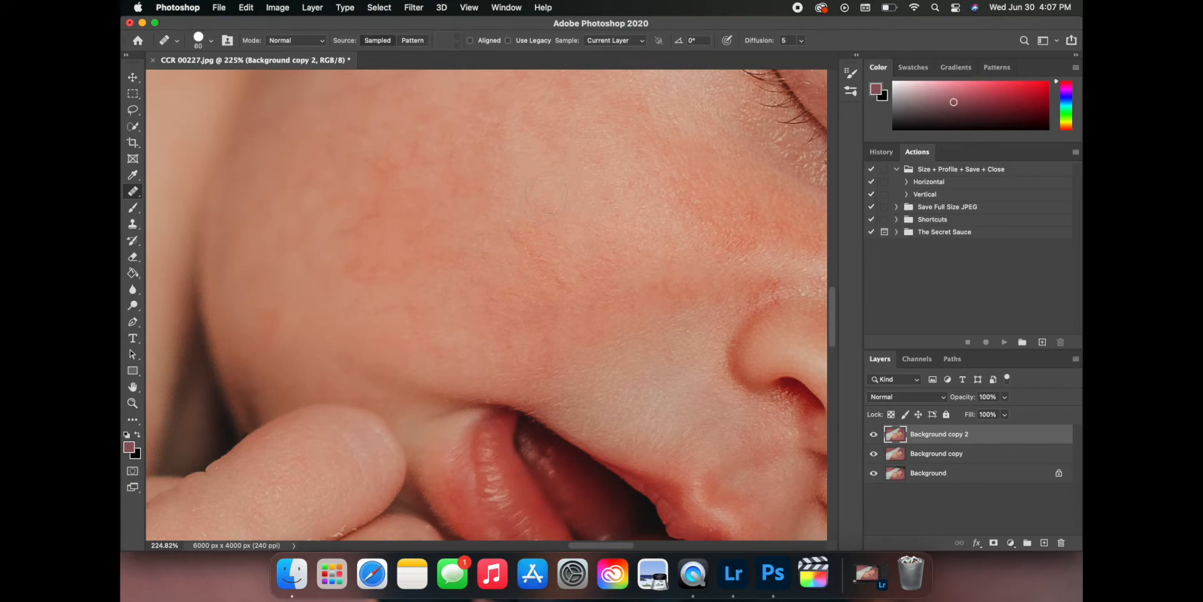
alt+click(546, 192)
click(511, 229)
drag(511, 228, 556, 270)
Step: Heal the red vein marks on the outer cheek using the Spot Healing Brush at size 40
click(134, 191)
click(157, 191)
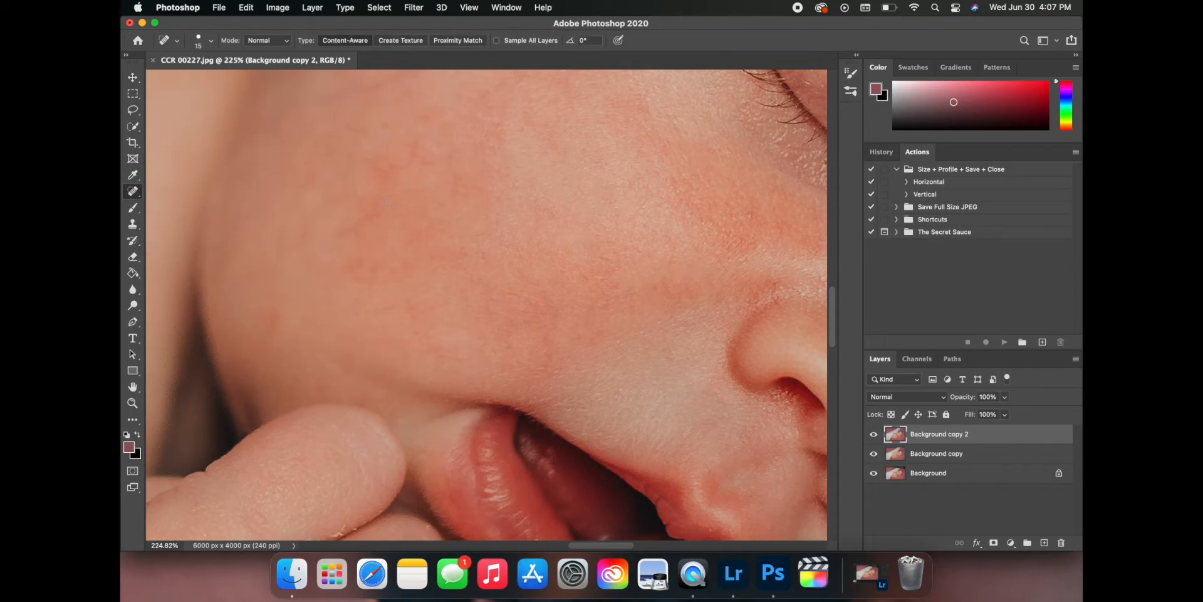
scroll(413, 189, up, 6)
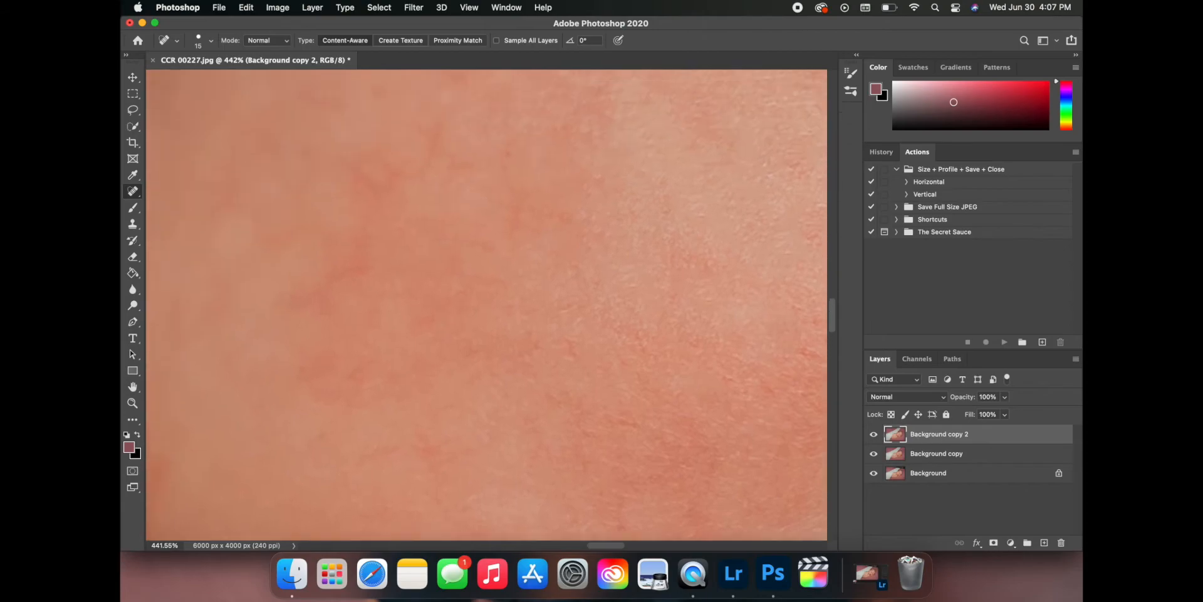
key(bracketright)
key(bracketright)
key(bracketright)
key(bracketright)
key(bracketright)
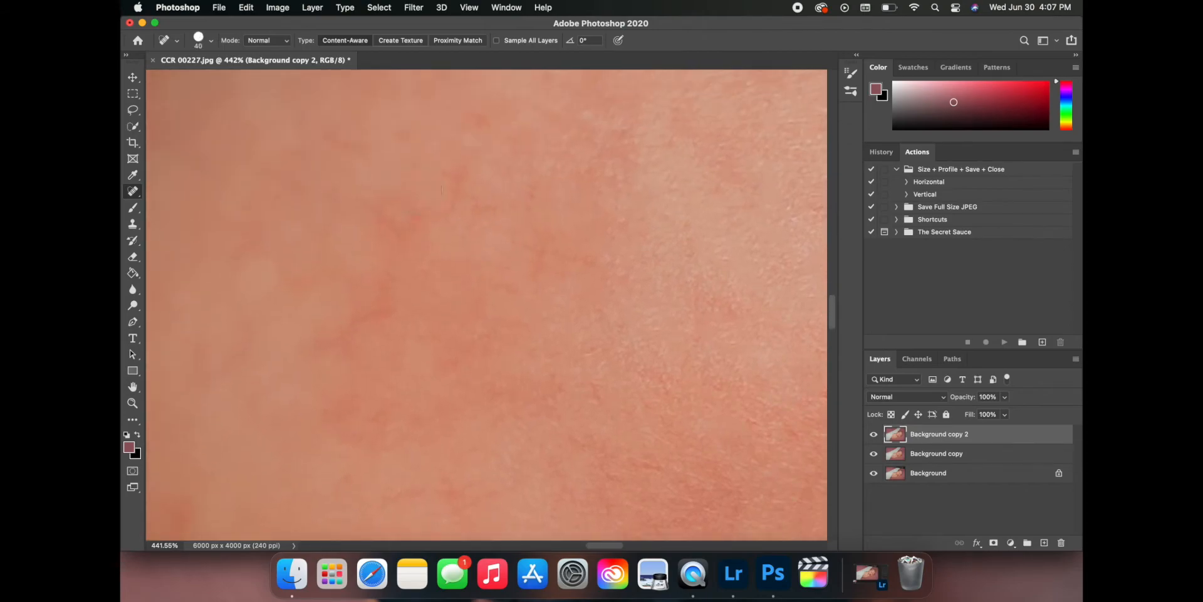
click(392, 215)
scroll(523, 254, down, 10)
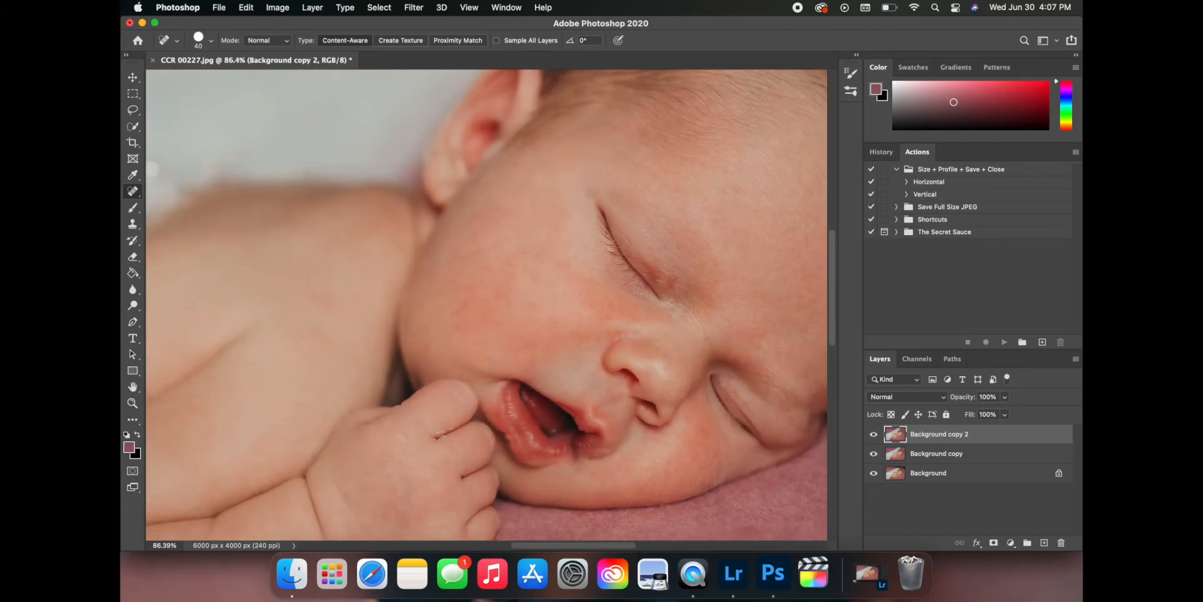
scroll(451, 354, up, 5)
mouse_move(513, 233)
mouse_down()
mouse_move(530, 210)
mouse_move(517, 263)
mouse_move(520, 251)
mouse_up()
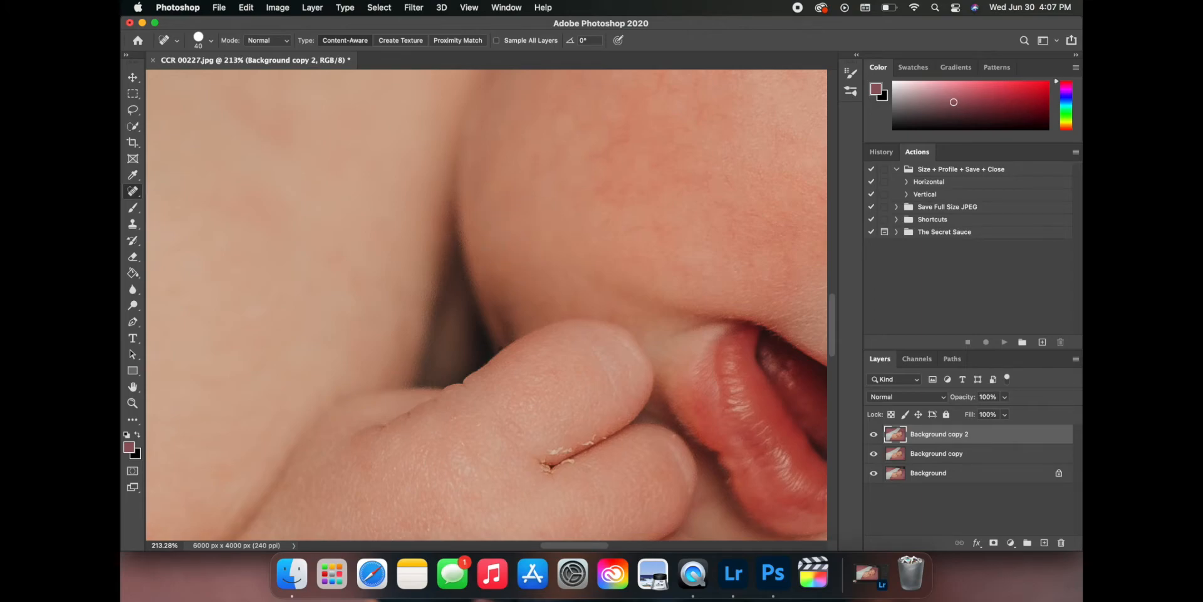
Step: Heal the peeling skin flakes along both sides and at the inner end of the crease between the top two fingers
scroll(541, 398, up, 4)
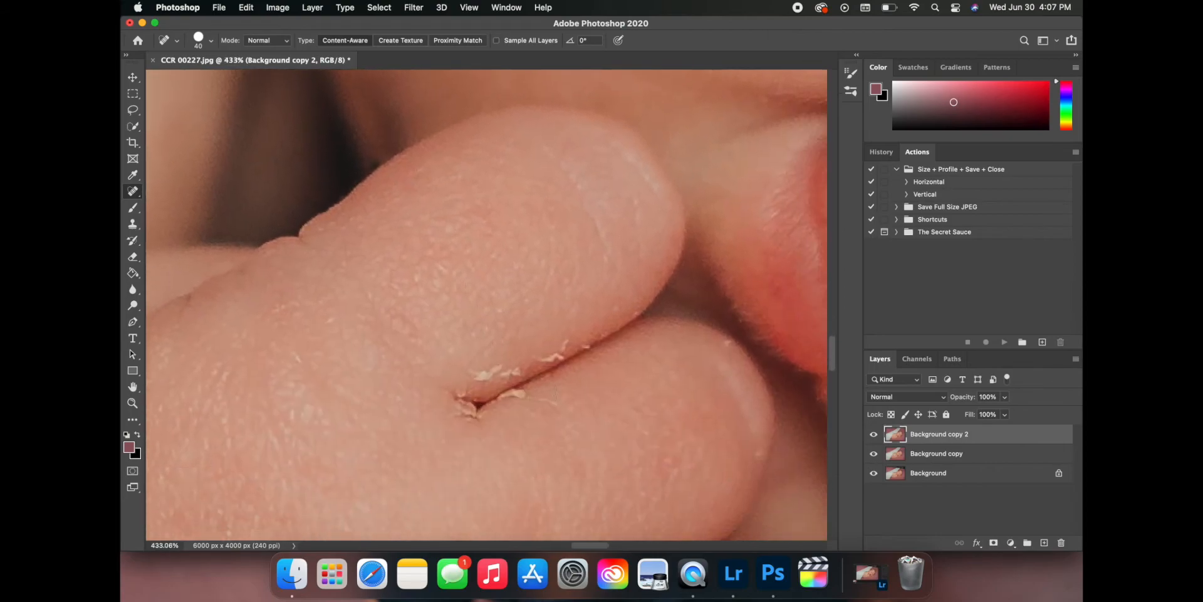
click(540, 329)
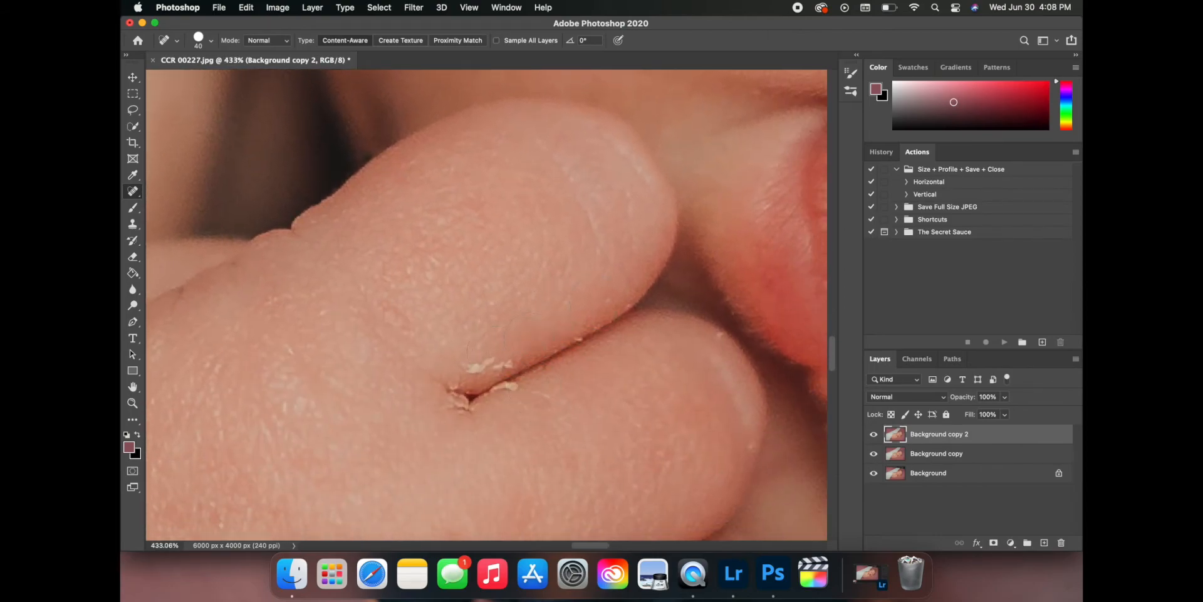
click(491, 347)
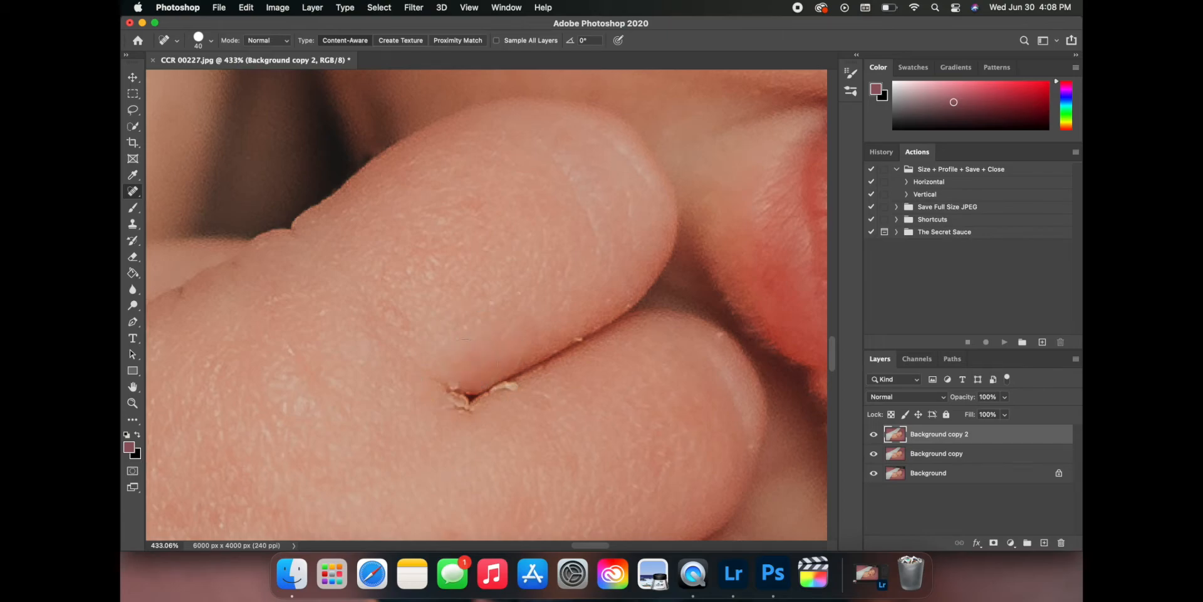
click(456, 364)
click(547, 404)
click(506, 404)
click(457, 411)
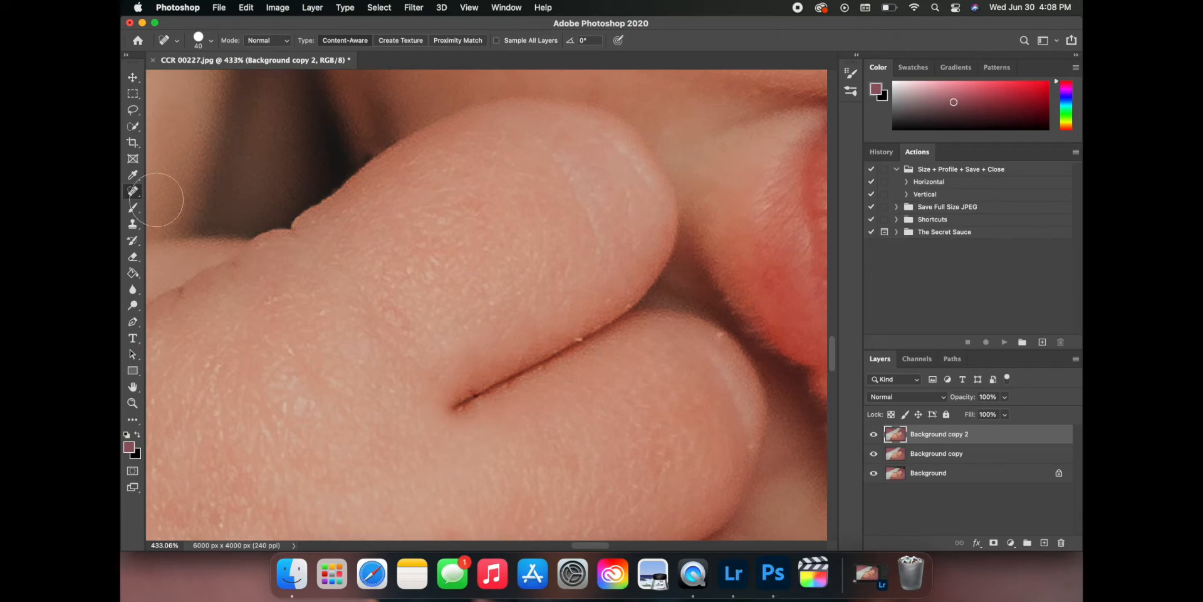
Step: Smooth the remaining specks along the finger crease with the Healing Brush at size 35, sampling a clean part of the crease
right_click(133, 191)
click(188, 205)
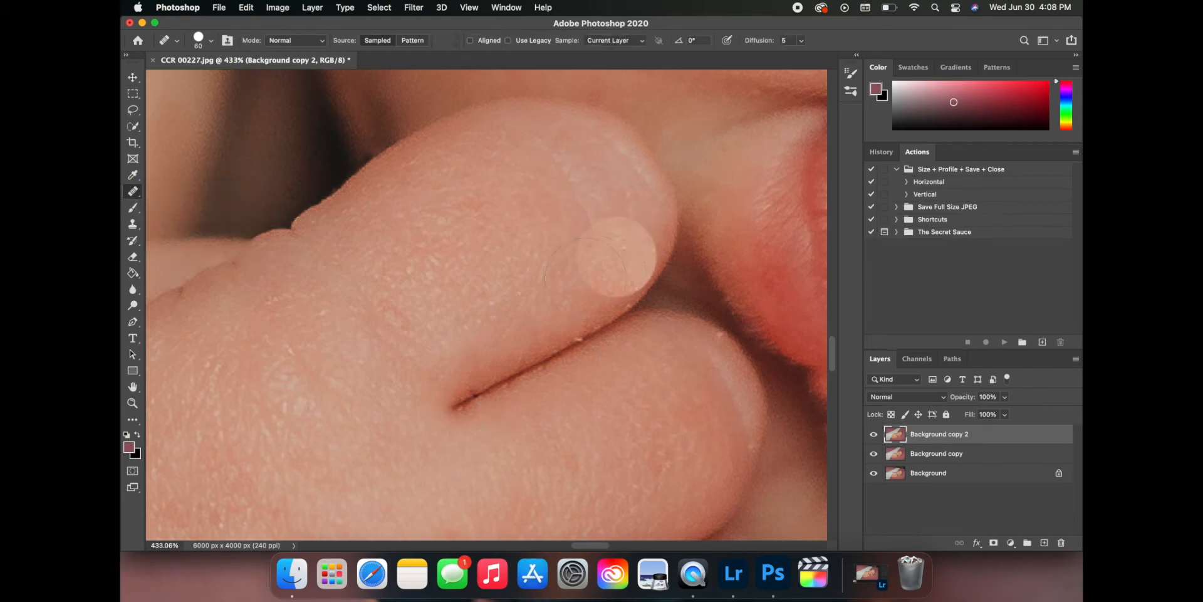
key(bracketleft)
key(bracketleft)
key(bracketleft)
key(bracketleft)
alt+click(533, 291)
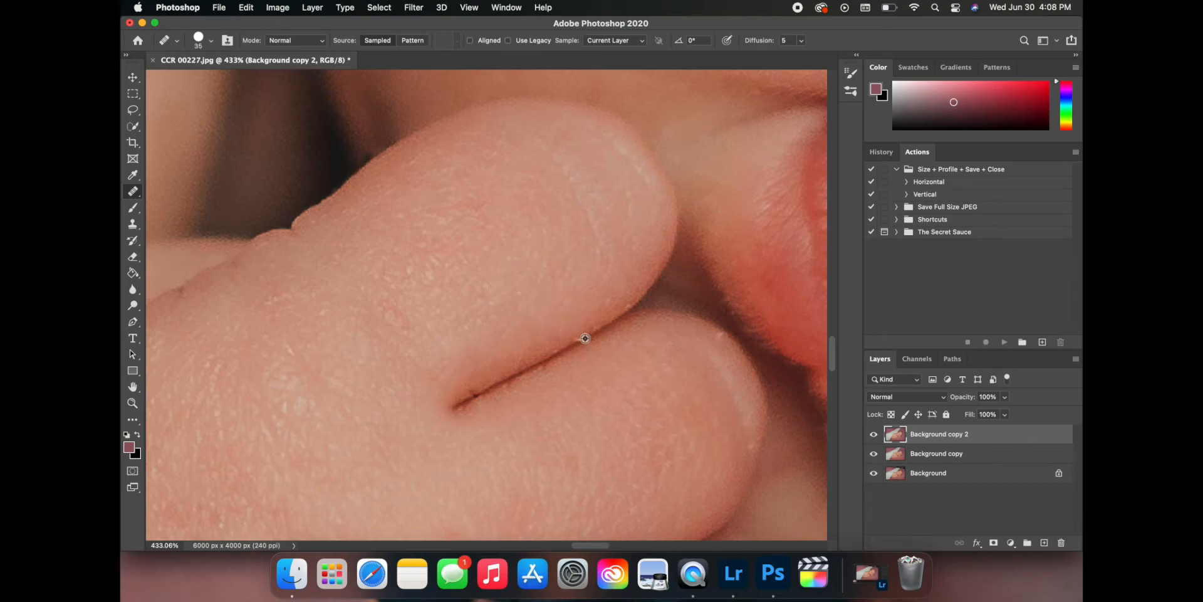
alt+click(584, 339)
click(548, 356)
click(526, 371)
click(564, 350)
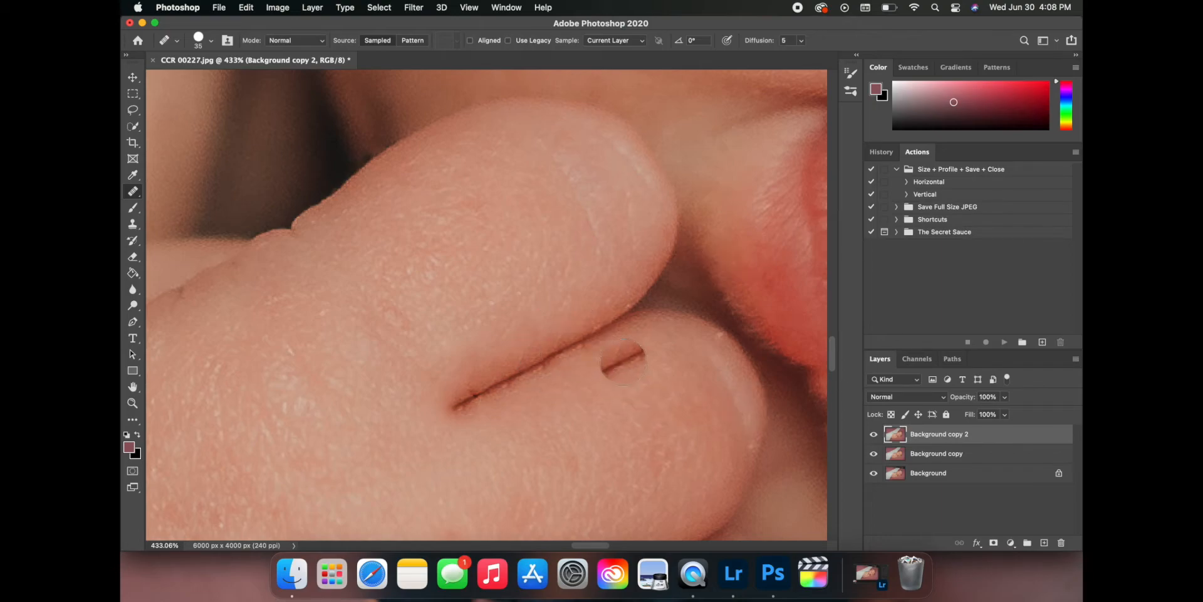
Step: Heal the tiny pale speck on the upper edge of the second fingertip using the Spot Healing Brush at size 9
click(132, 191)
click(201, 190)
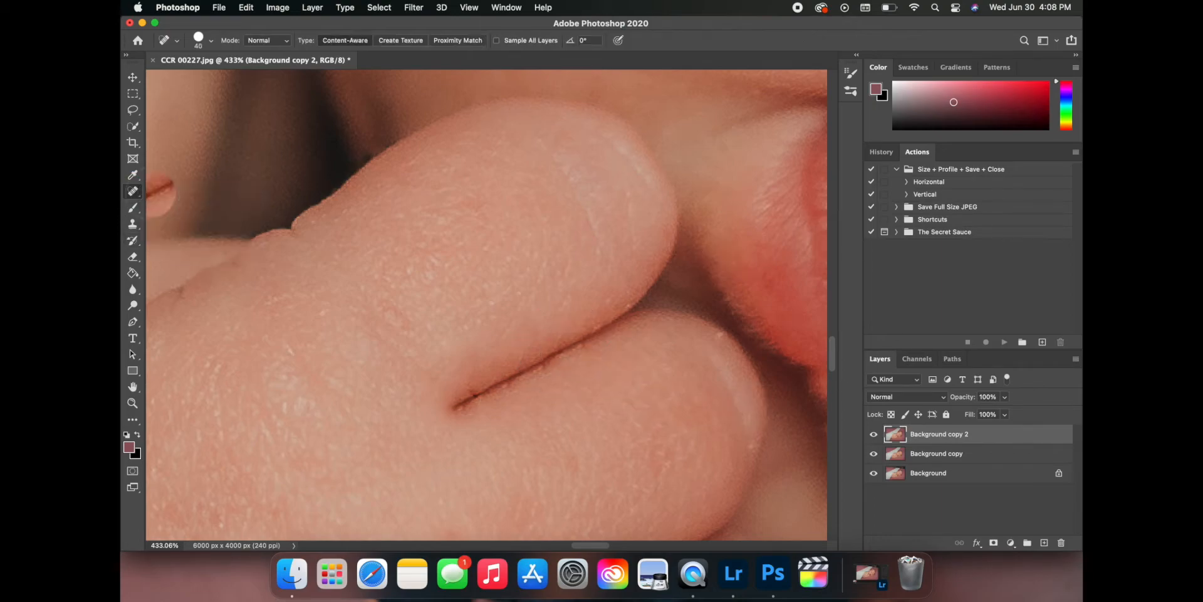
key(bracketleft)
key(bracketleft)
key(bracketleft)
key(bracketleft)
key(bracketleft)
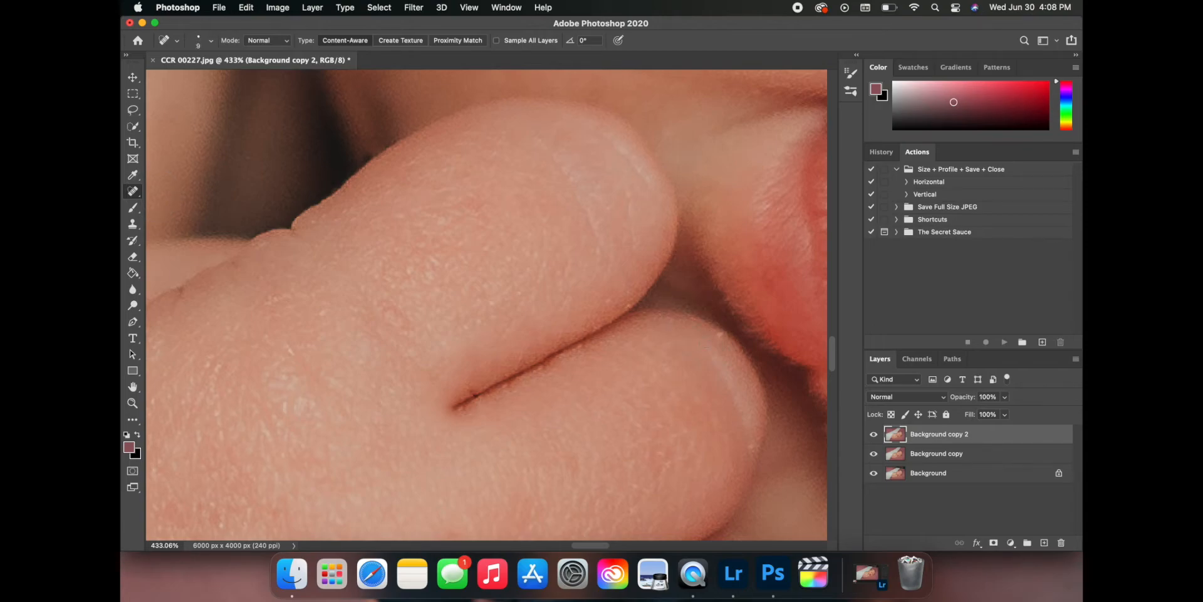
click(720, 339)
key(super+0)
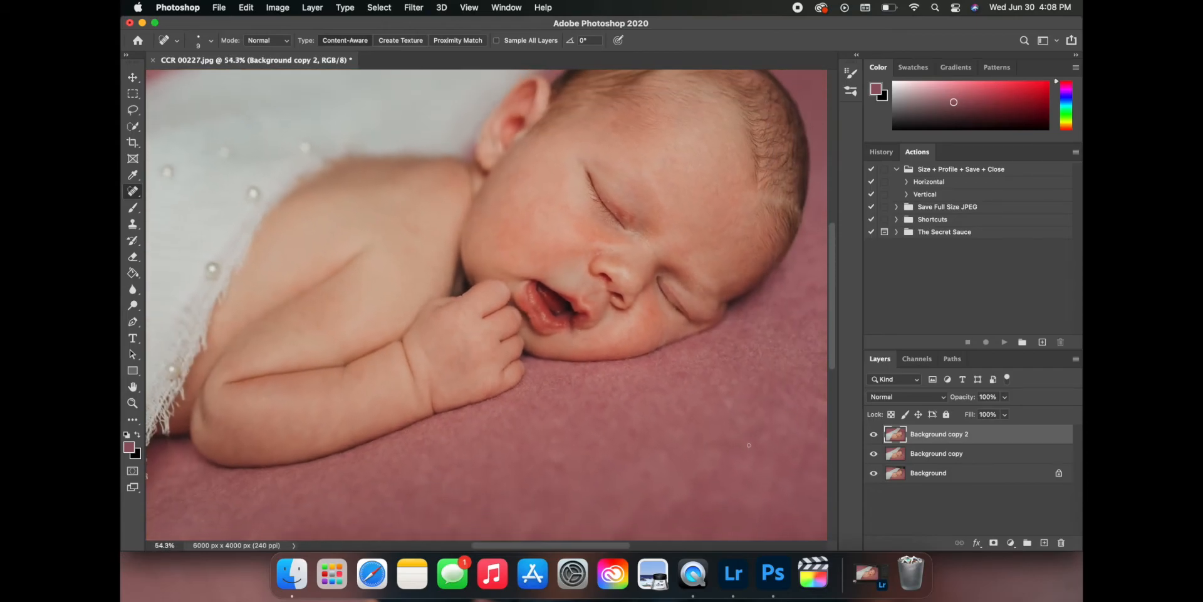
Step: Heal the yellow speck beneath the eyelashes of the upper eye with a size 15 brush
scroll(749, 445, down, 3)
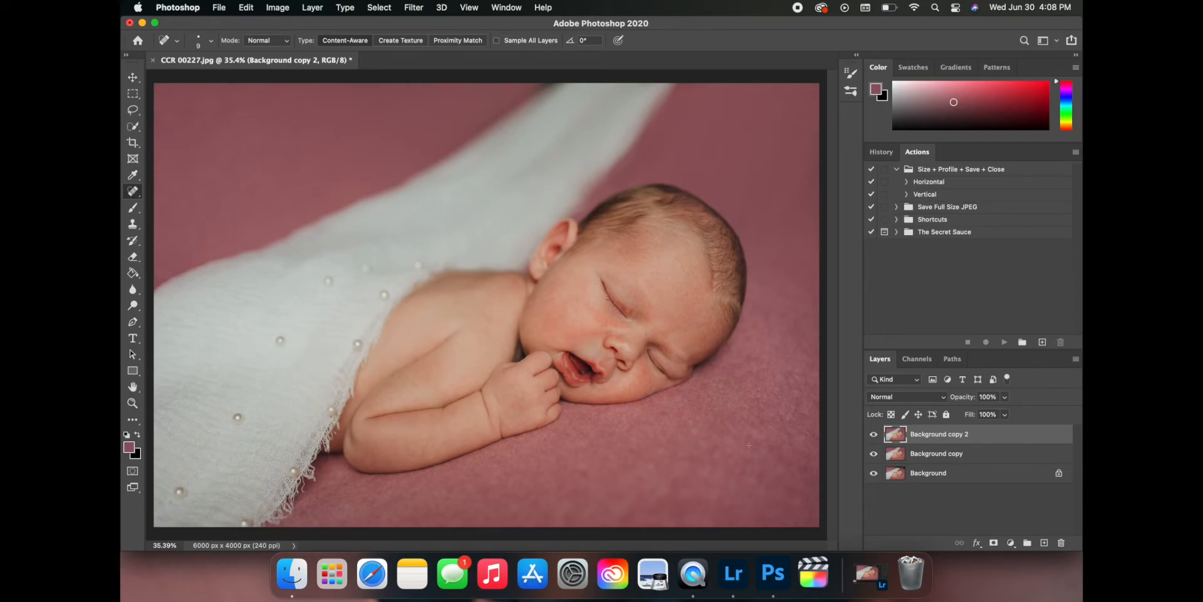
scroll(633, 311, up, 5)
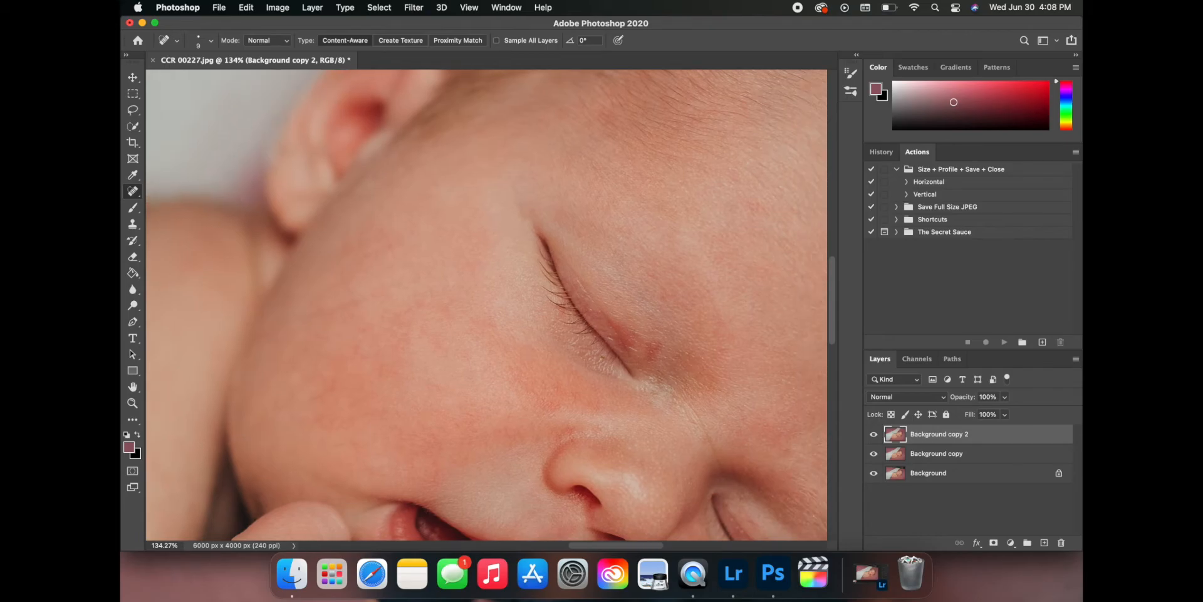
scroll(626, 319, up, 4)
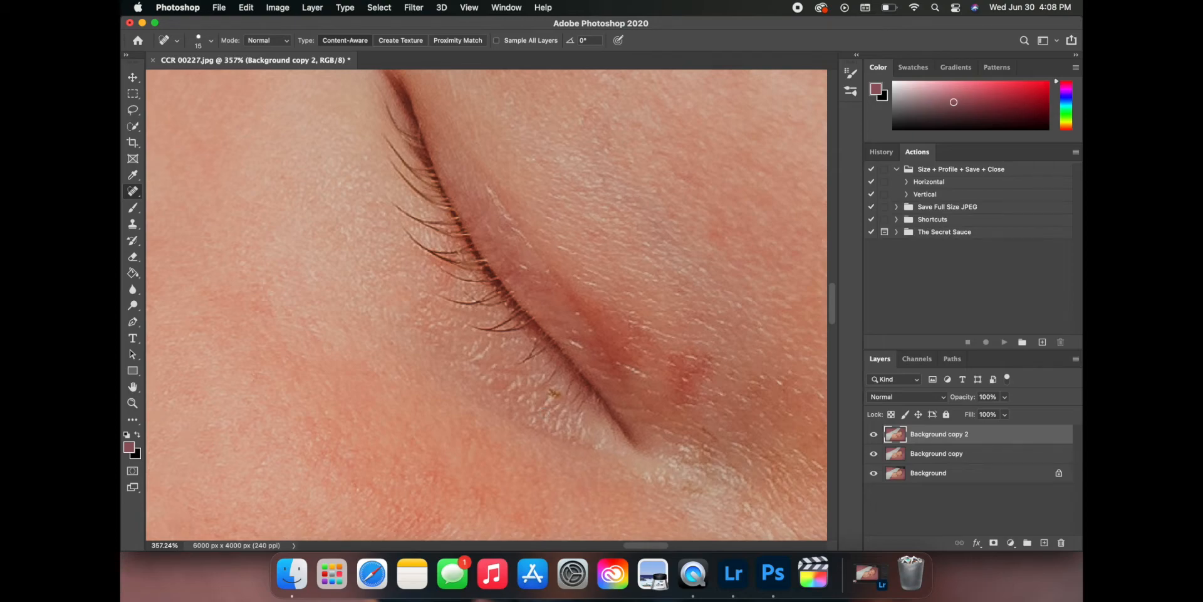
drag(549, 396, 550, 397)
scroll(604, 253, down, 10)
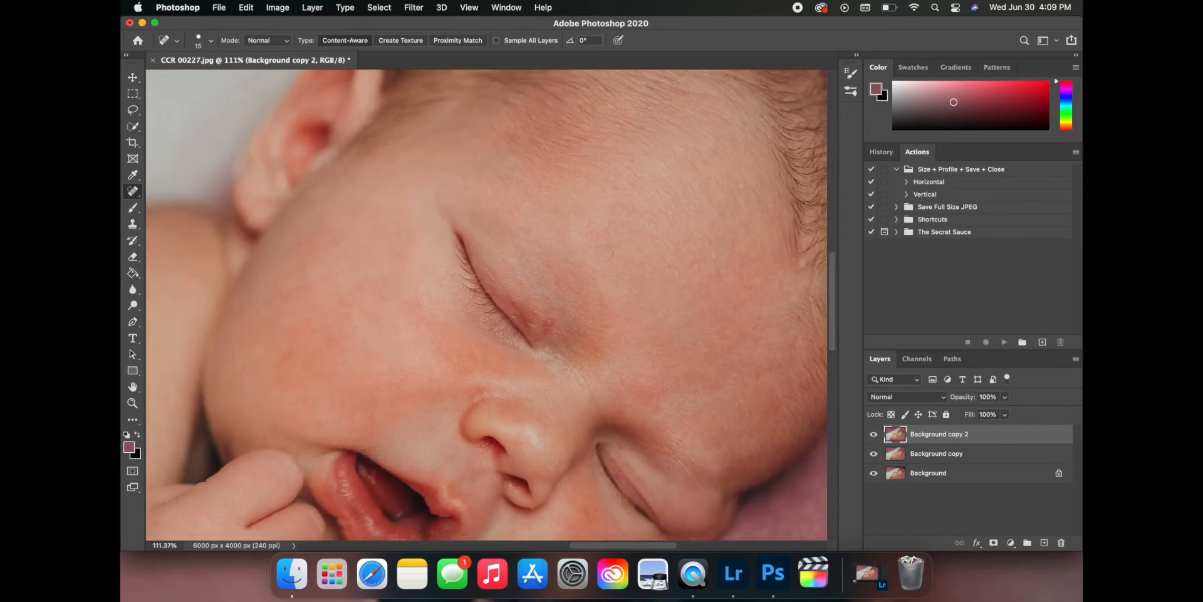
Step: Duplicate the Background copy 2 layer
scroll(604, 254, down, 8)
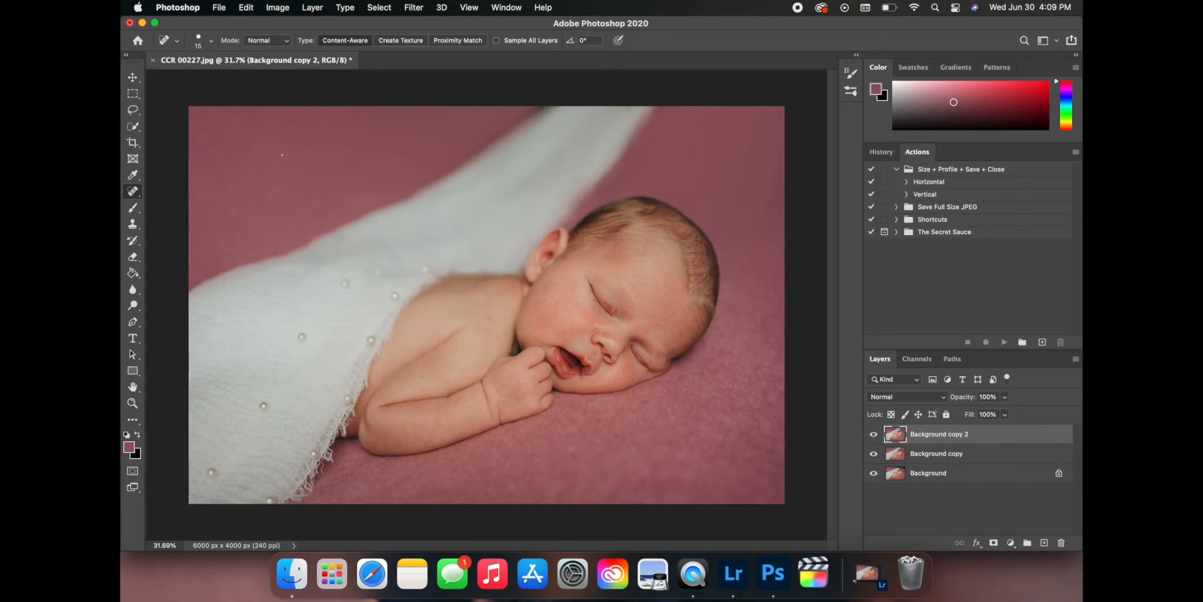
scroll(492, 307, up, 7)
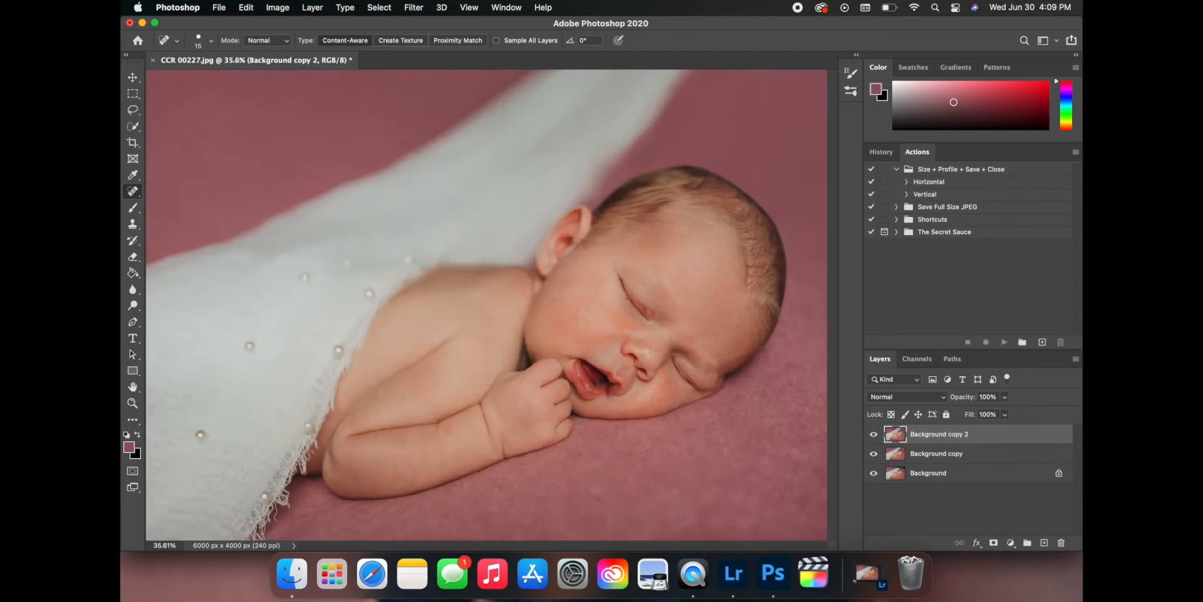
scroll(492, 307, right, 5)
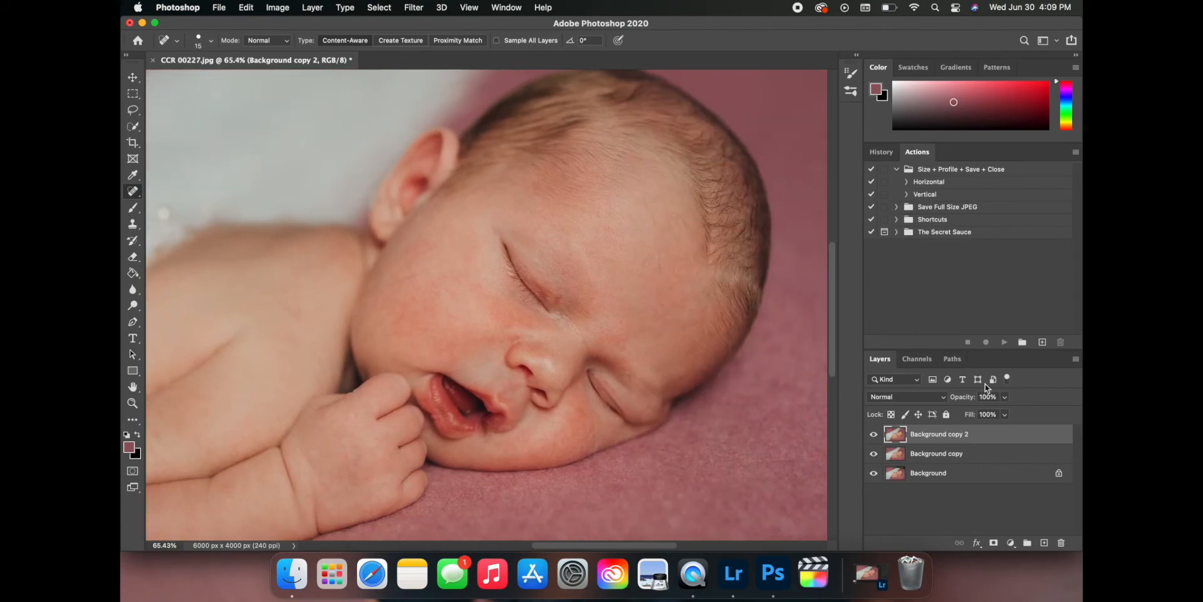
drag(982, 436, 1045, 536)
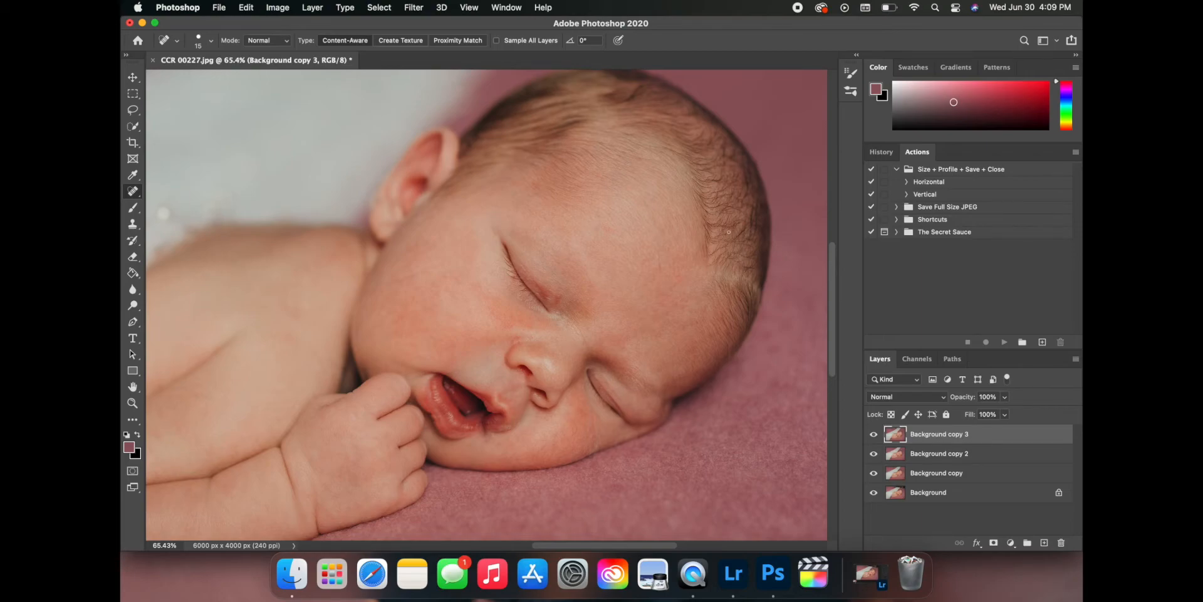
Step: Collapse the "Size + Profile + Save + Close" action set
scroll(734, 232, down, 3)
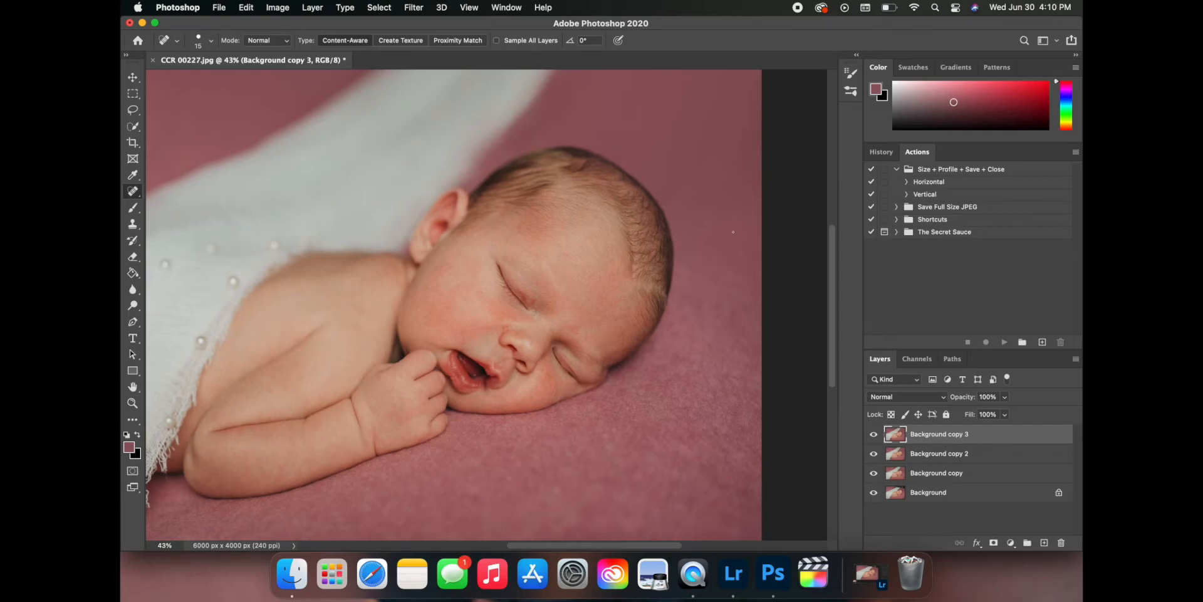
click(897, 169)
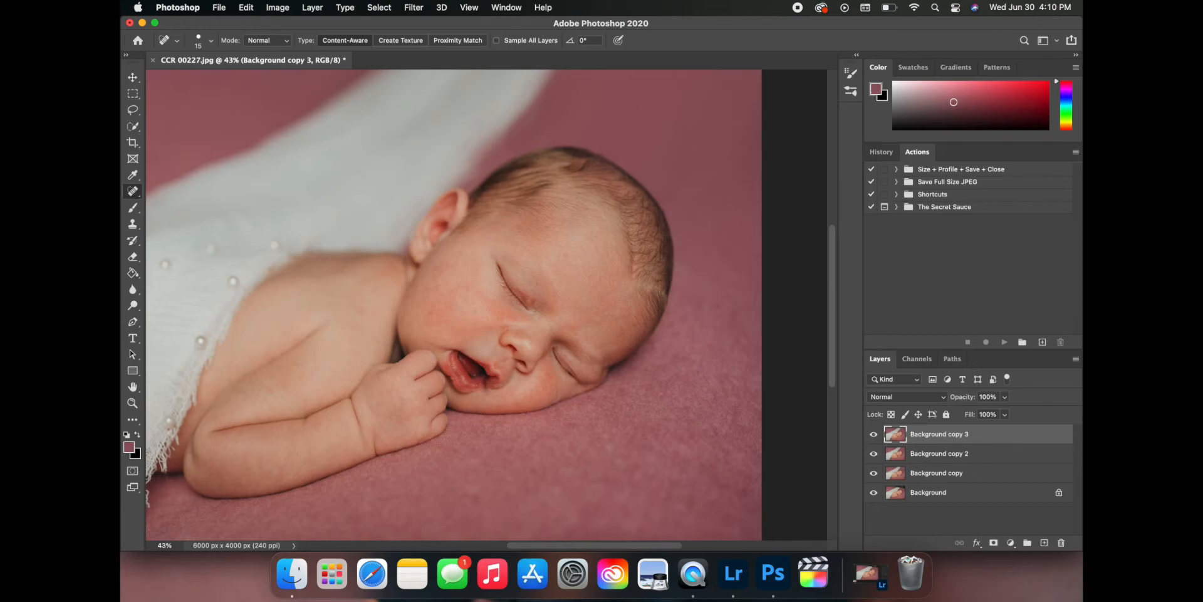
scroll(474, 312, down, 5)
scroll(474, 311, up, 3)
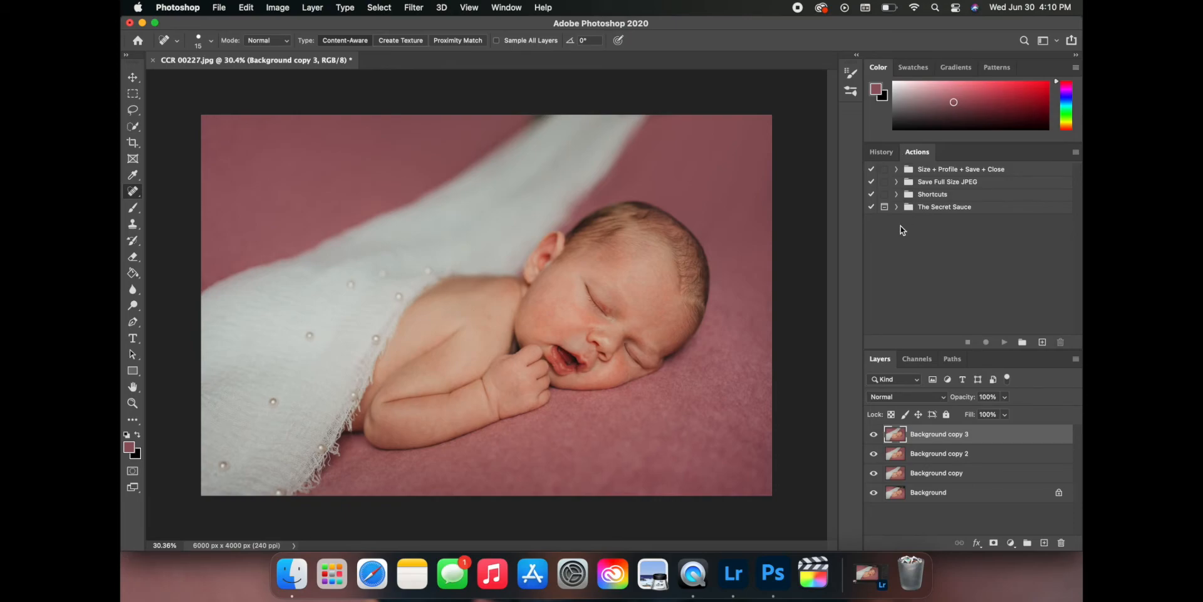
Step: Run the Eyeliner action from The Secret Sauce set and dismiss its instruction message
click(897, 209)
scroll(995, 266, down, 3)
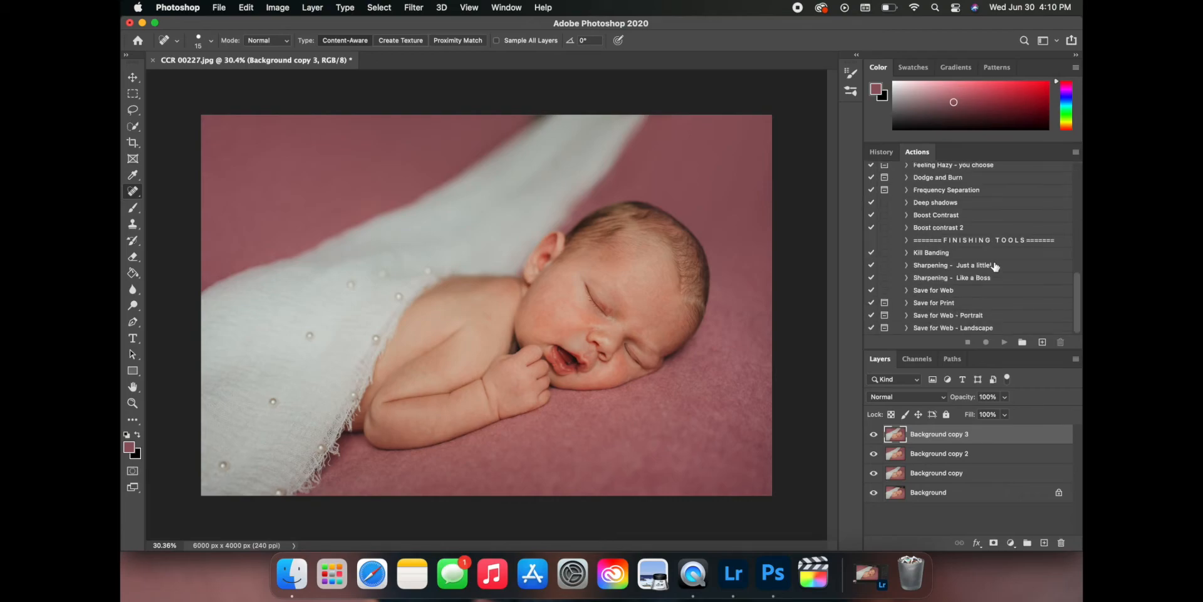
scroll(996, 266, up, 5)
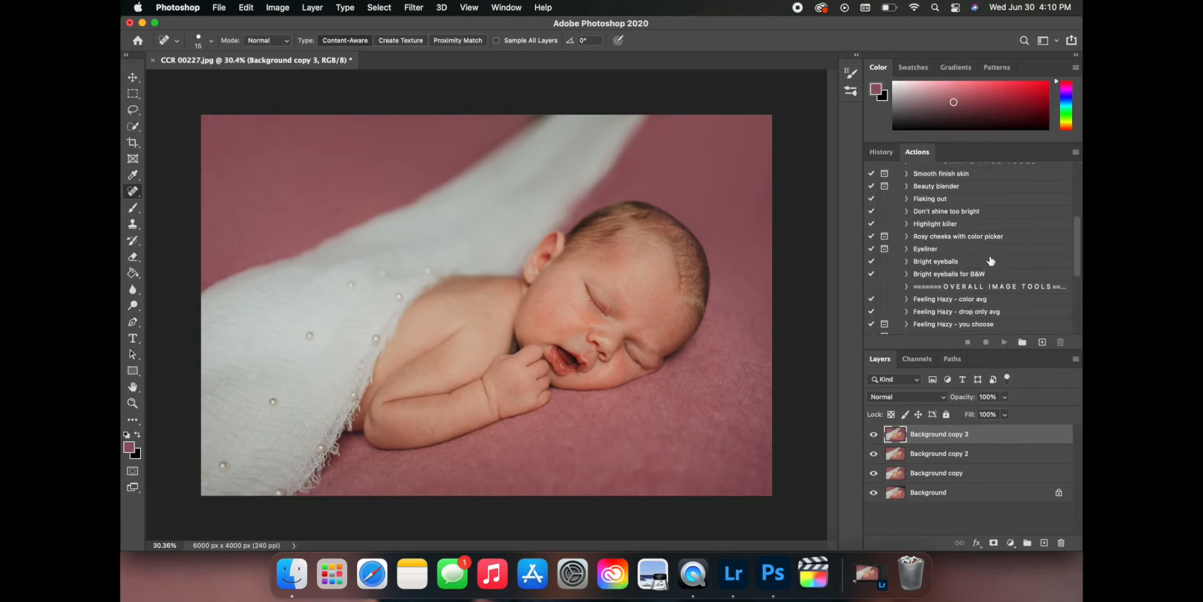
click(991, 250)
click(1002, 341)
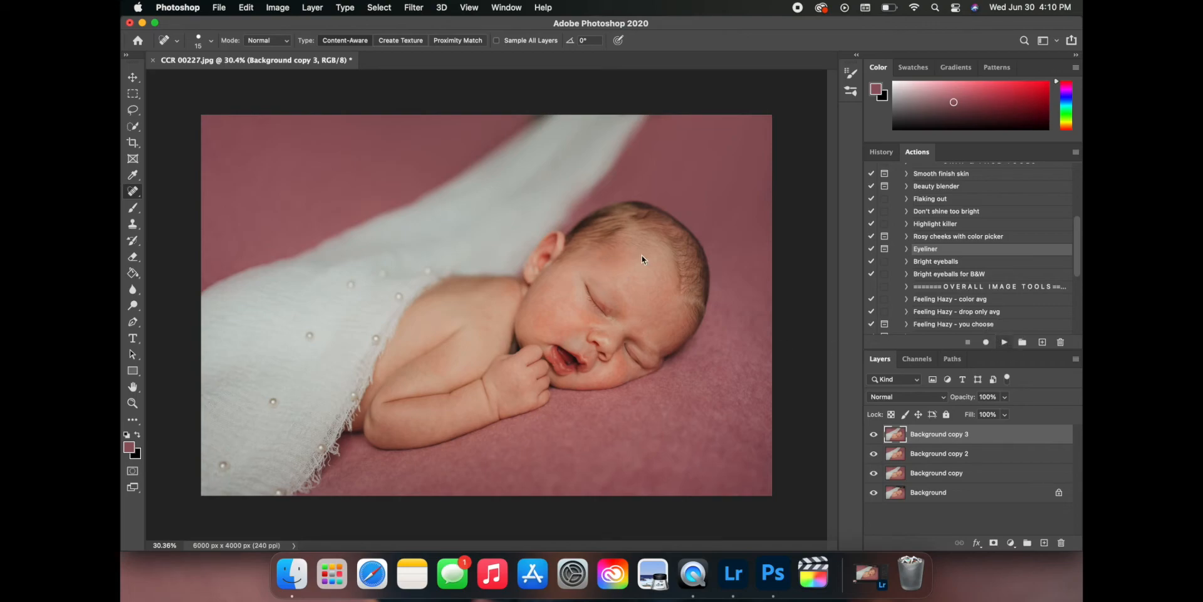
click(602, 239)
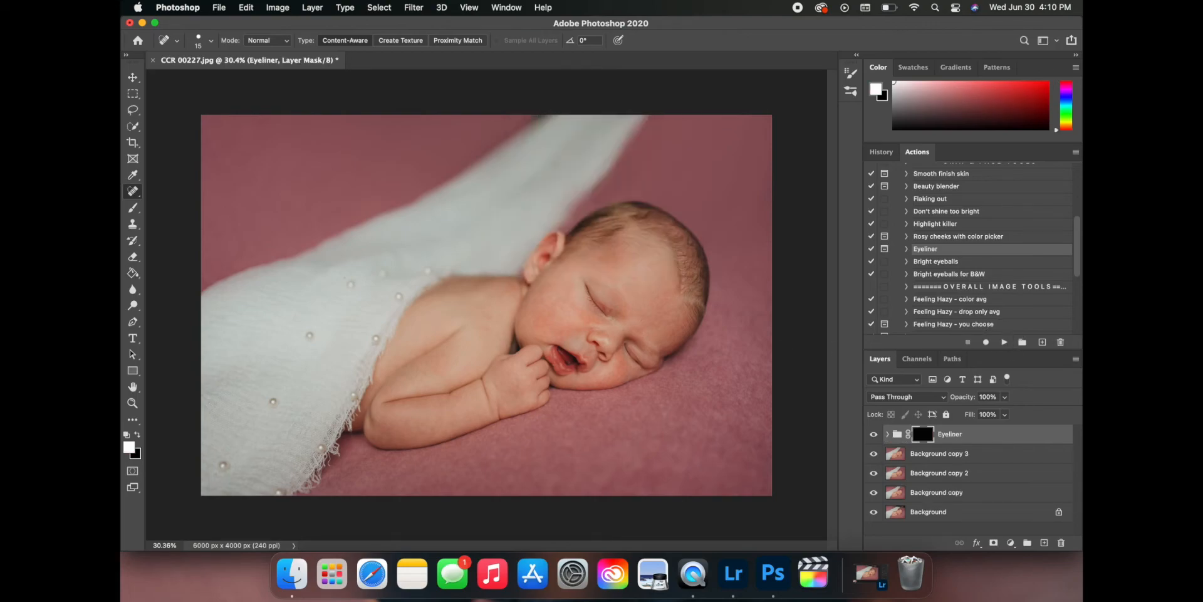
Step: Paint white on the Eyeliner mask along the upper eye's lash line with a size 90 brush at 100% opacity
click(133, 208)
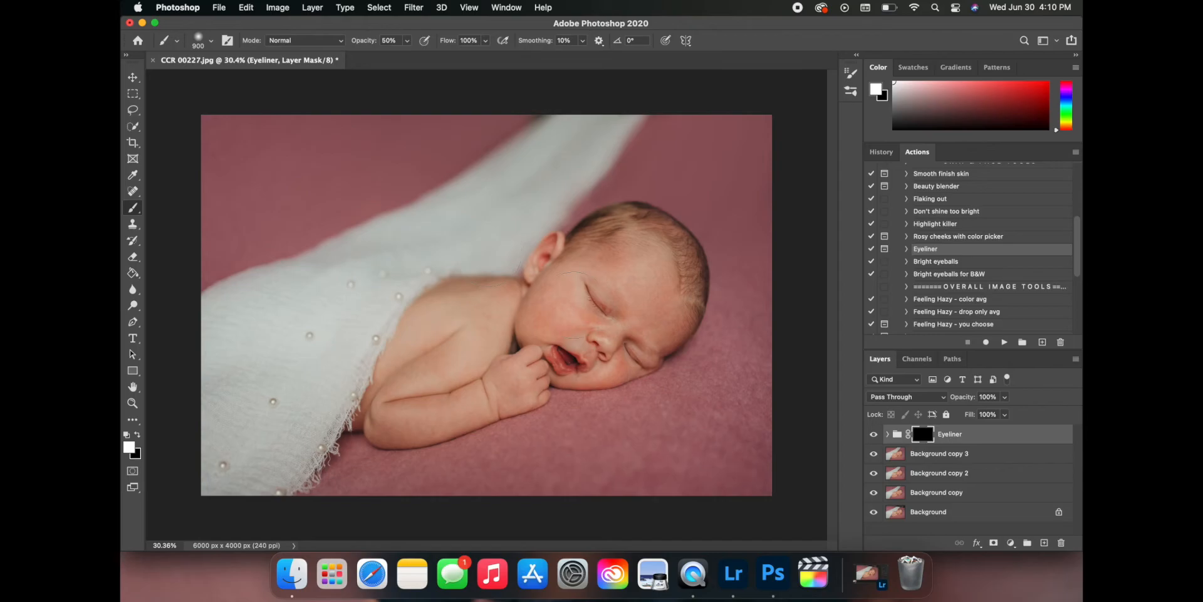
scroll(572, 308, up, 5)
scroll(573, 304, up, 3)
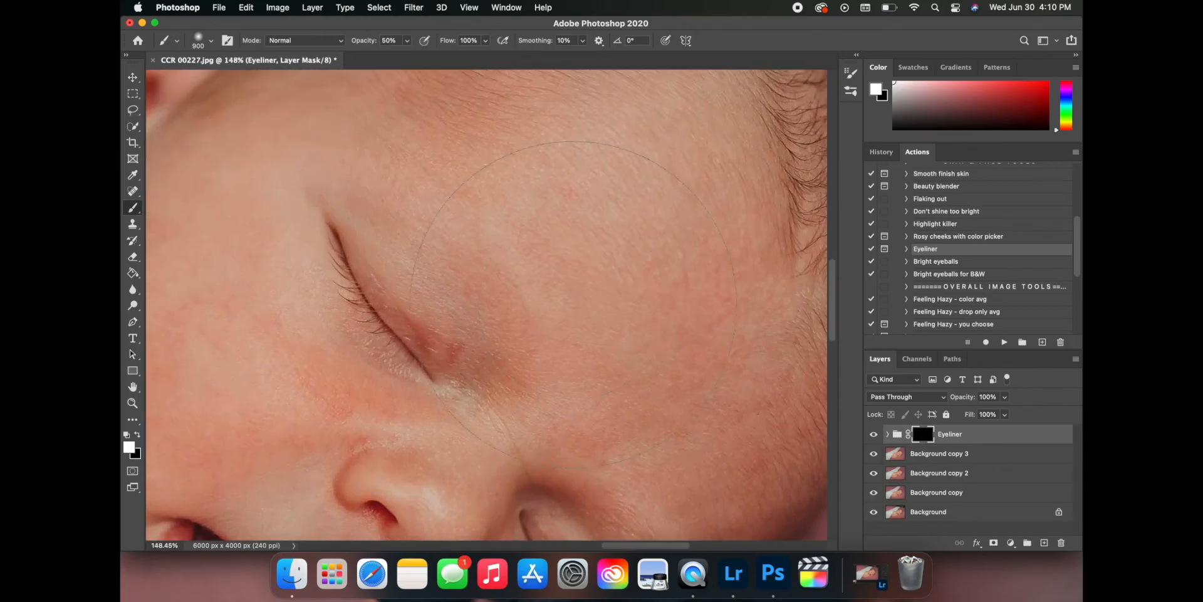
key(bracketleft)
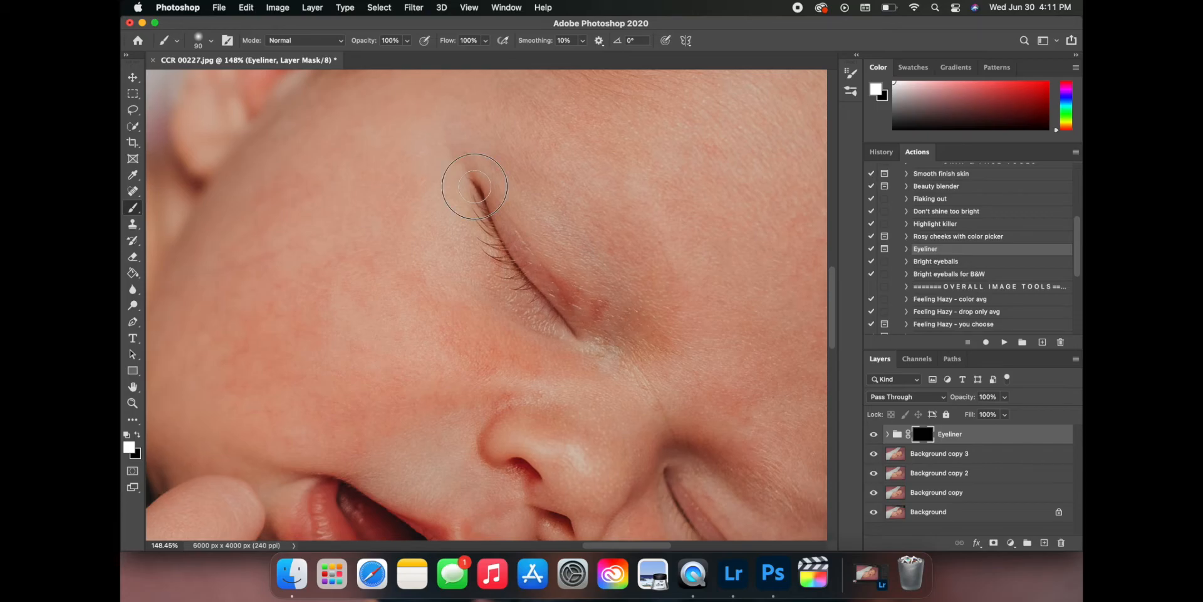
mouse_move(473, 186)
mouse_down()
mouse_move(500, 260)
mouse_move(566, 331)
mouse_up()
scroll(566, 331, down, 4)
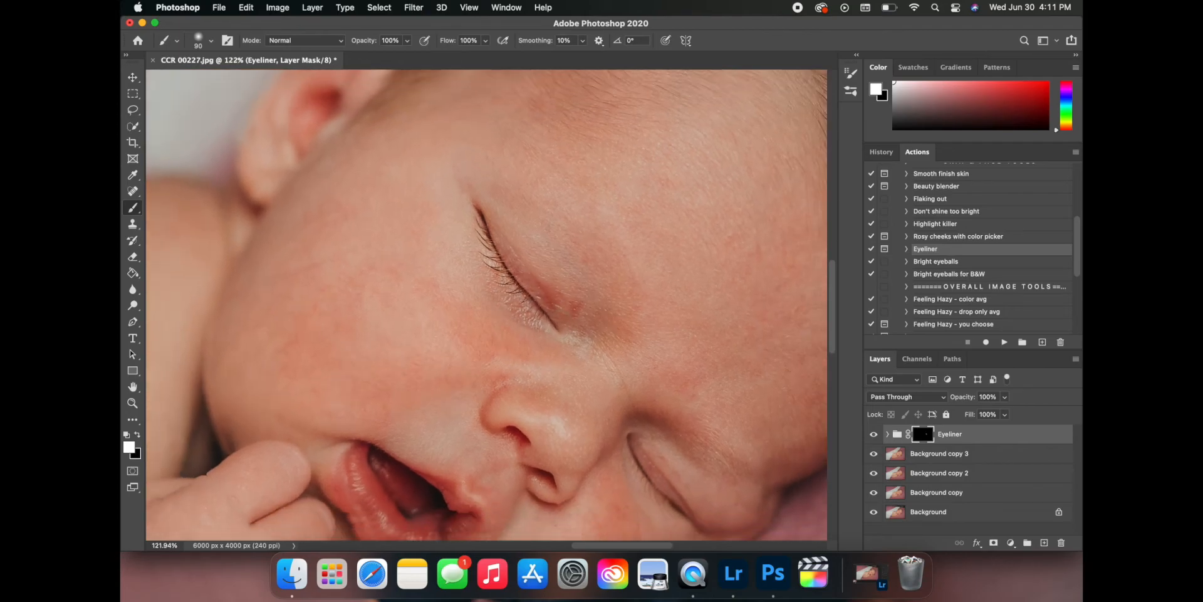
Step: Paint the Eyeliner effect along the lower eye's lash line with a size 70 brush
scroll(564, 333, up, 6)
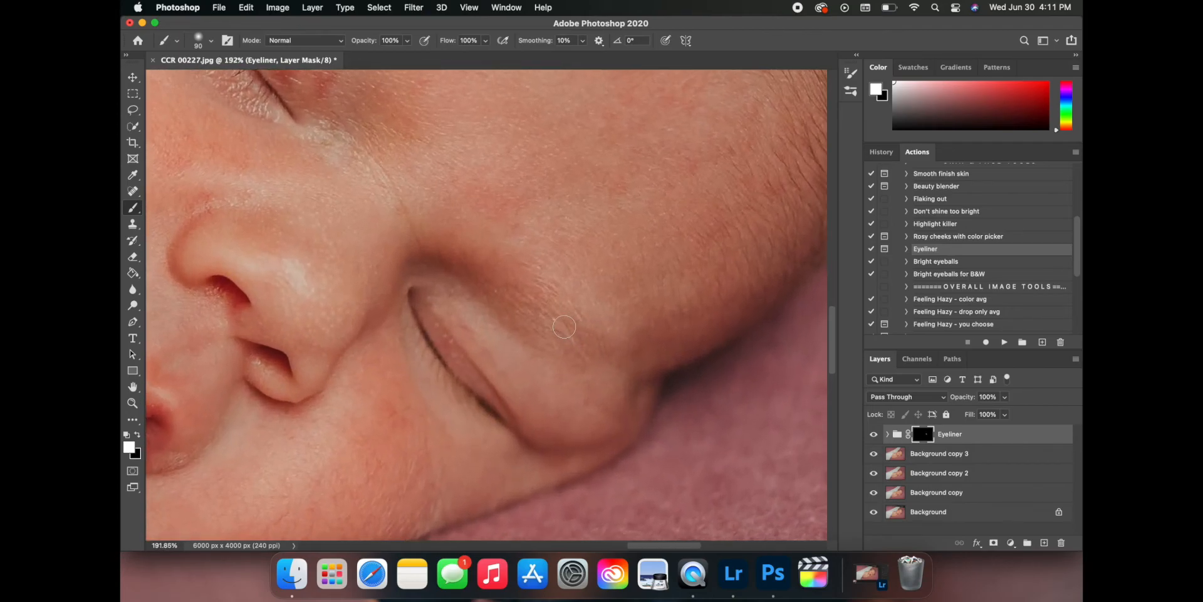
key(bracketleft)
key(bracketleft)
mouse_move(445, 212)
mouse_down()
mouse_move(477, 288)
mouse_move(530, 329)
mouse_up()
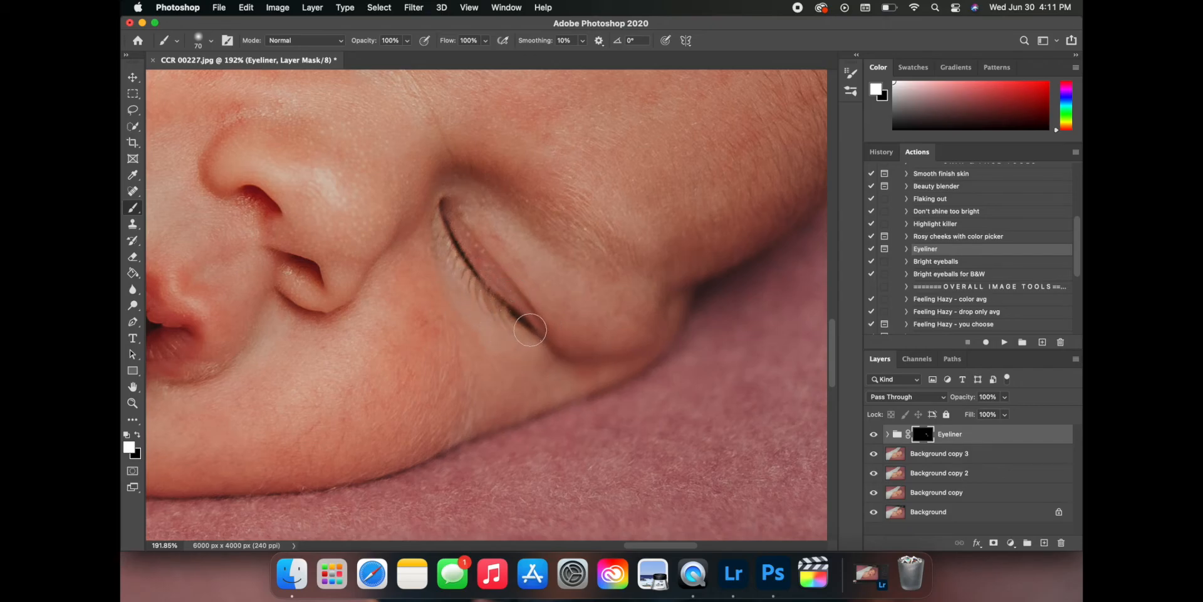
key(super+0)
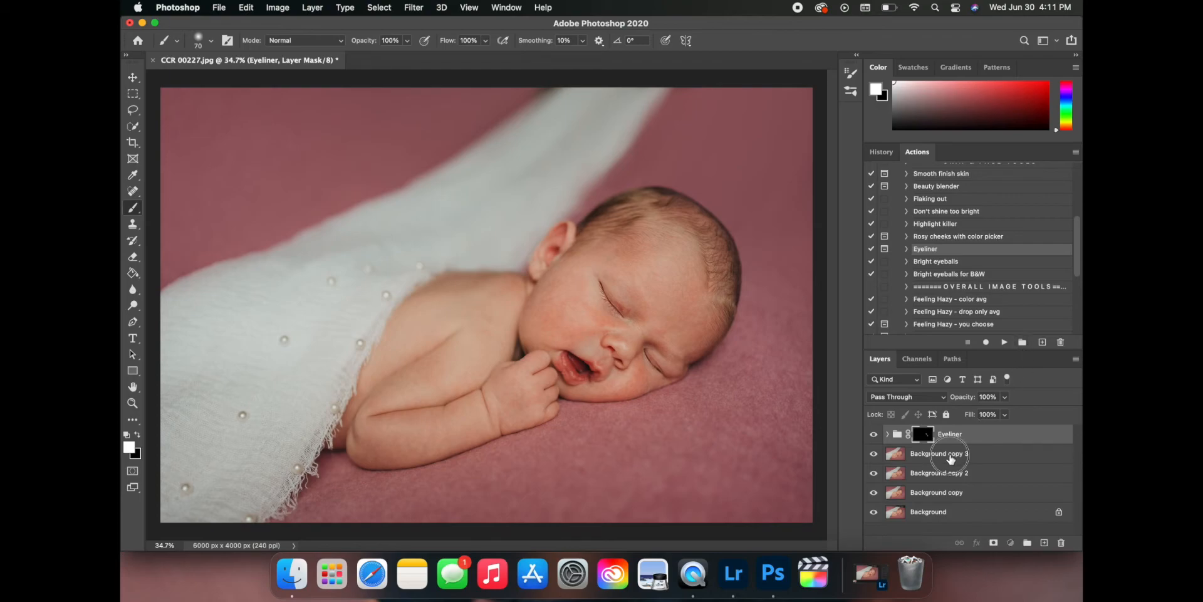
Step: Hide the layers beneath Background copy 3 and merge the visible Eyeliner group into Background copy 3
double_click(950, 453)
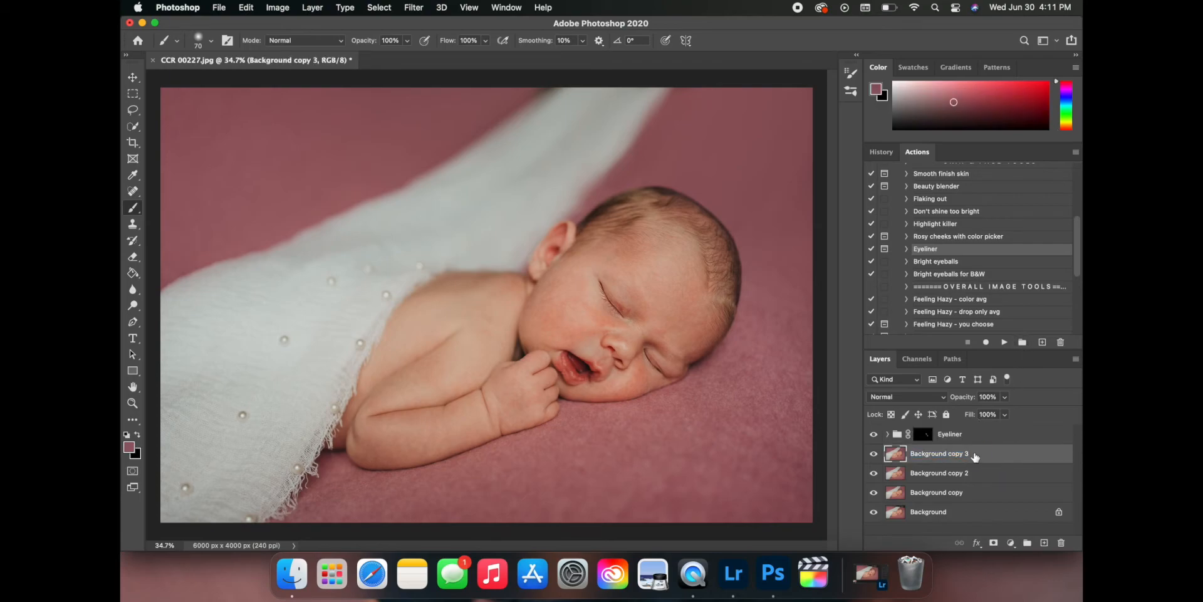
right_click(974, 456)
click(993, 456)
click(875, 474)
right_click(958, 455)
mouse_move(905, 550)
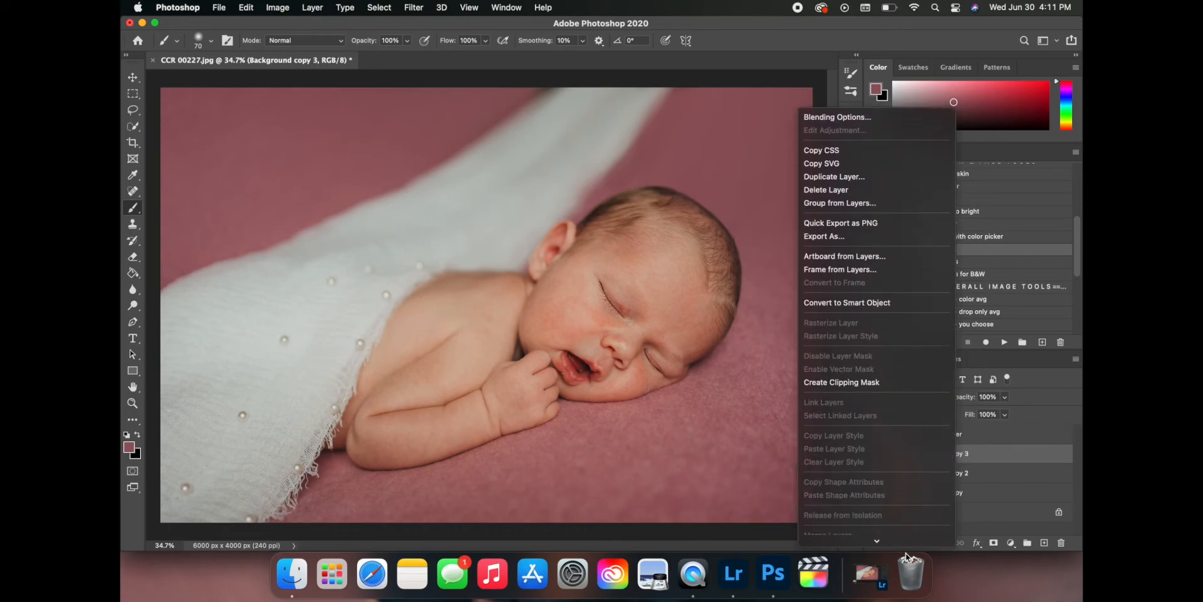
click(923, 407)
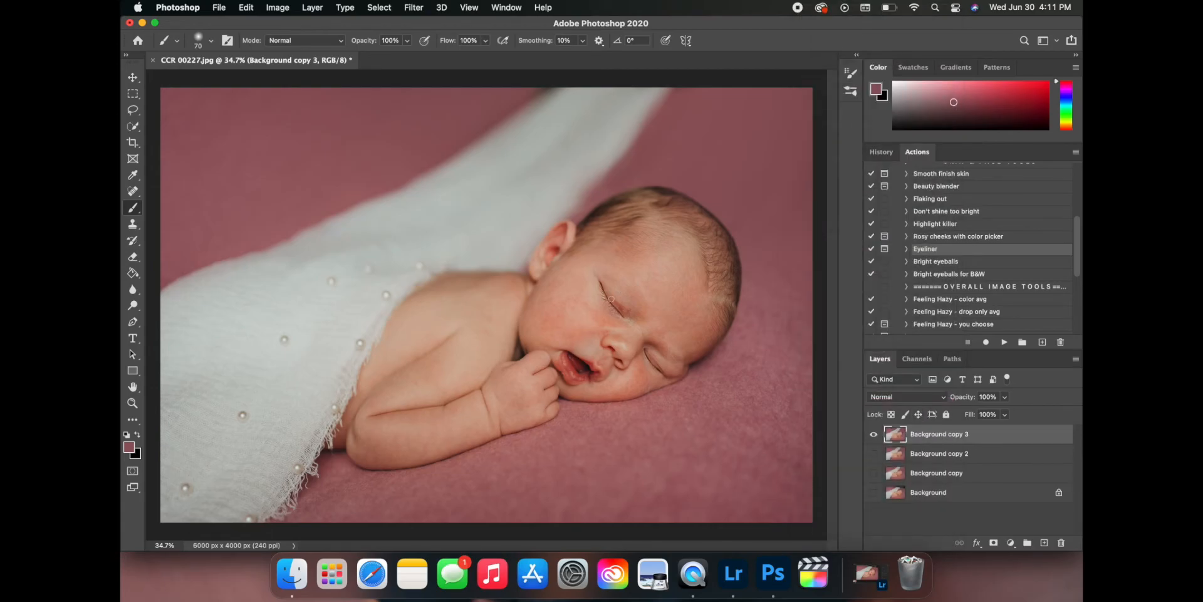
Step: Run the Smooth finish skin action on Background copy 3 and dismiss its instruction message
scroll(611, 299, up, 5)
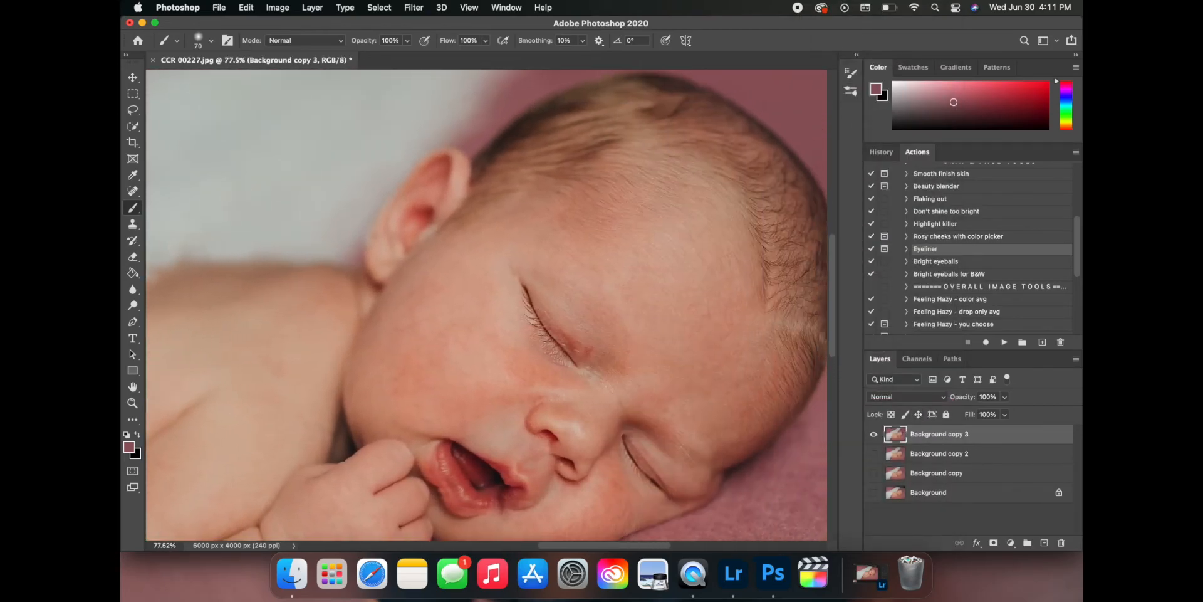
scroll(611, 299, down, 2)
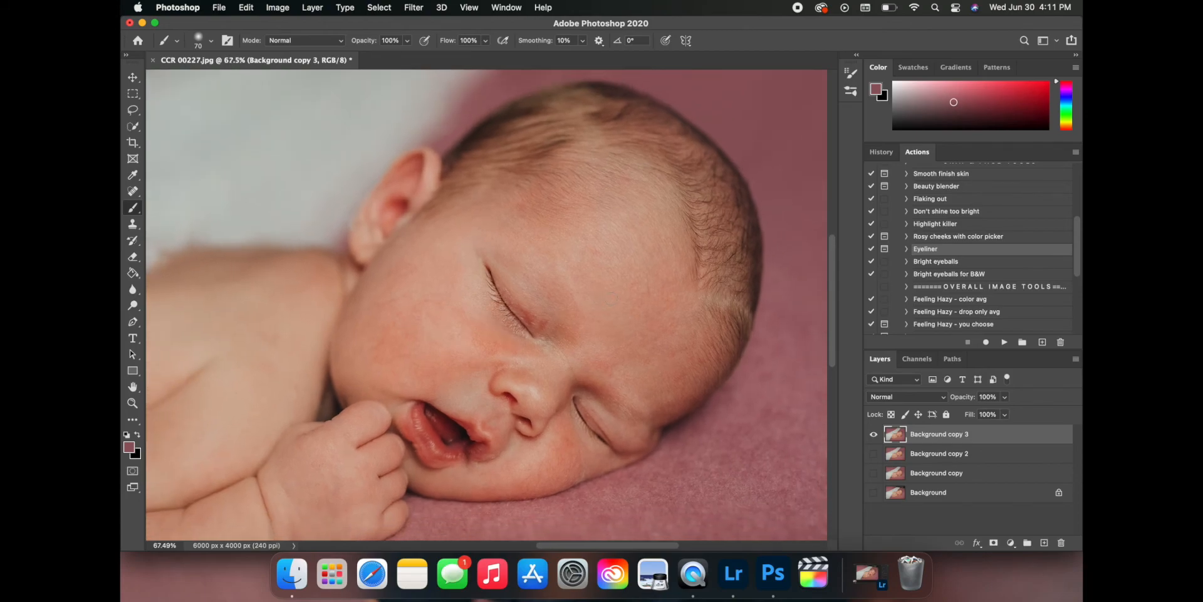
scroll(998, 223, up, 3)
scroll(998, 223, up, 1)
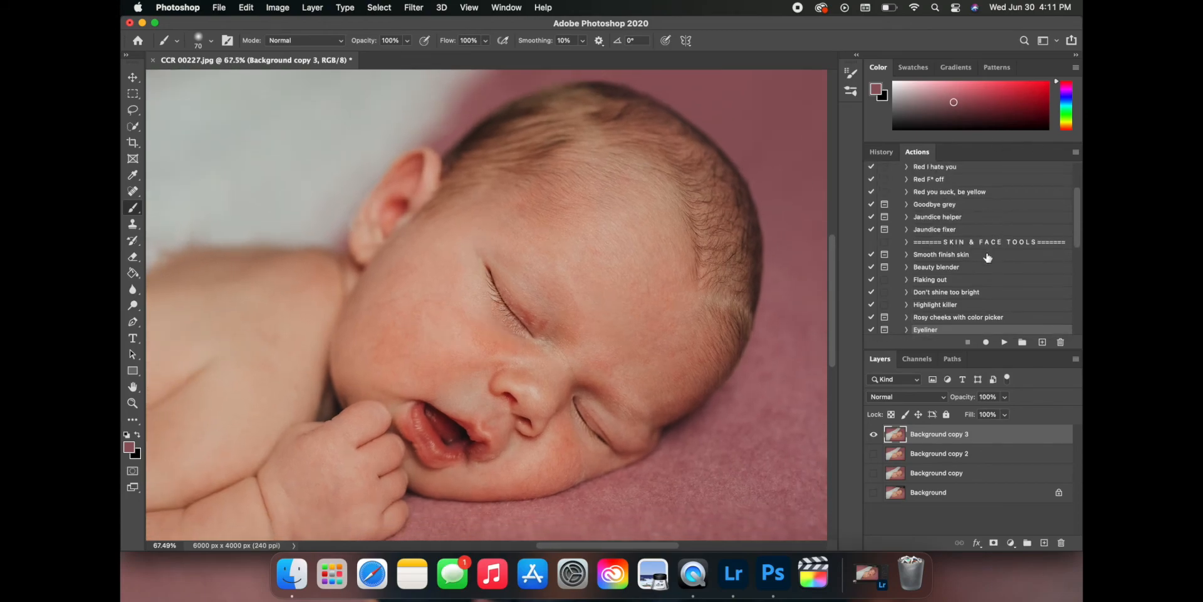
click(989, 255)
click(1005, 342)
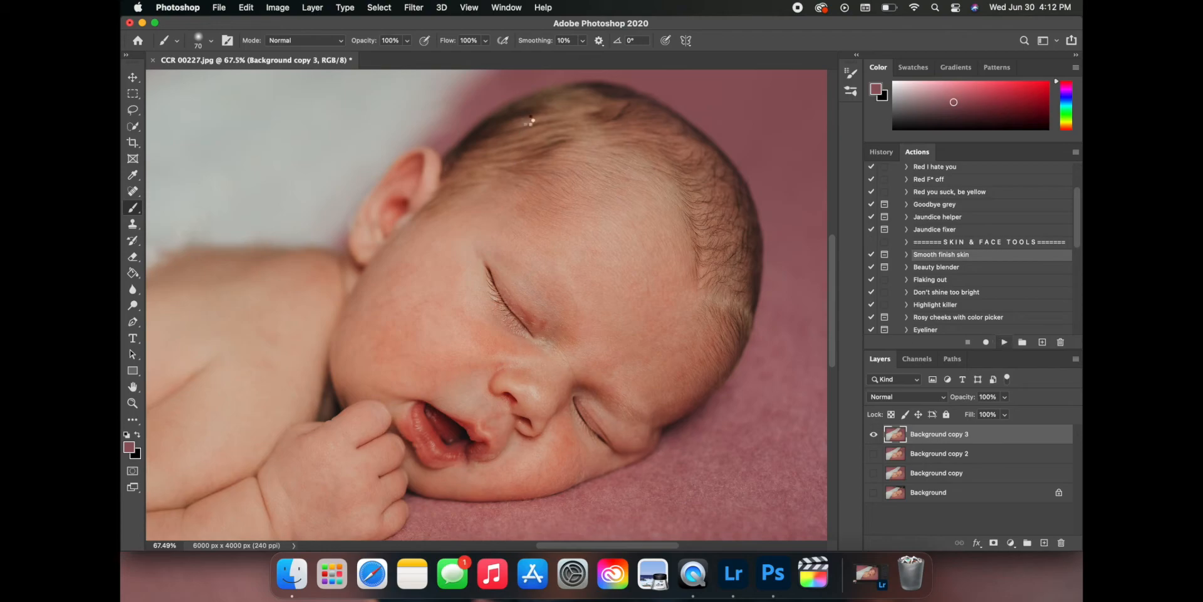
click(601, 264)
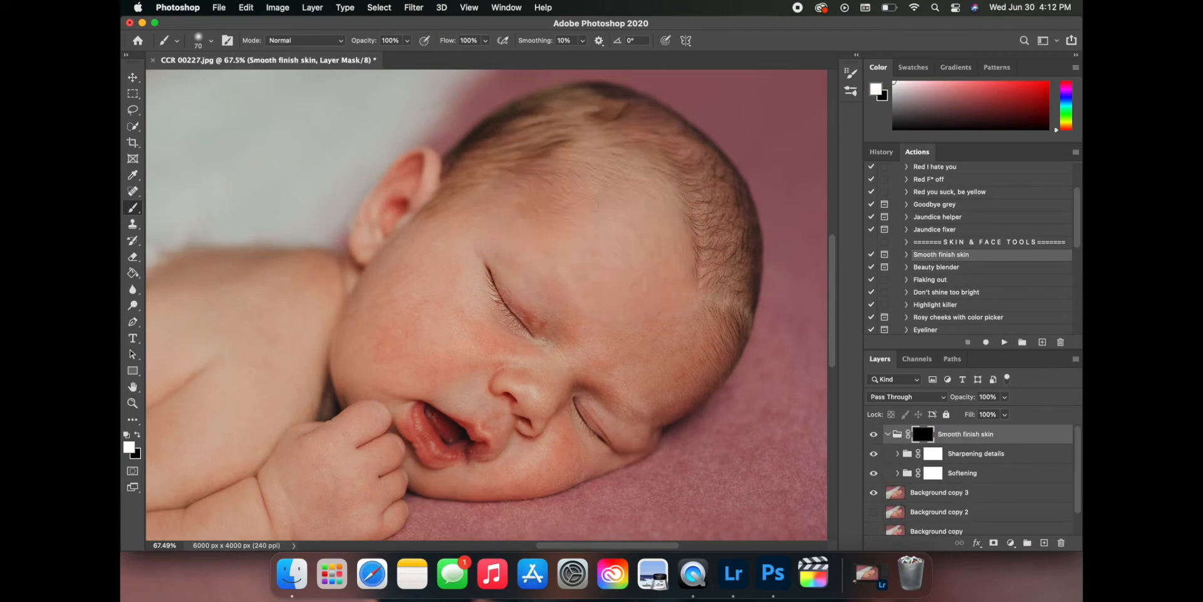
Step: Set the brush opacity to 50%, enlarge the brush, and paint the skin smoothing onto the baby's forehead through the mask
click(398, 41)
text(50)
key(Return)
key(bracketright)
key(bracketright)
key(bracketright)
click(676, 367)
scroll(677, 366, up, 6)
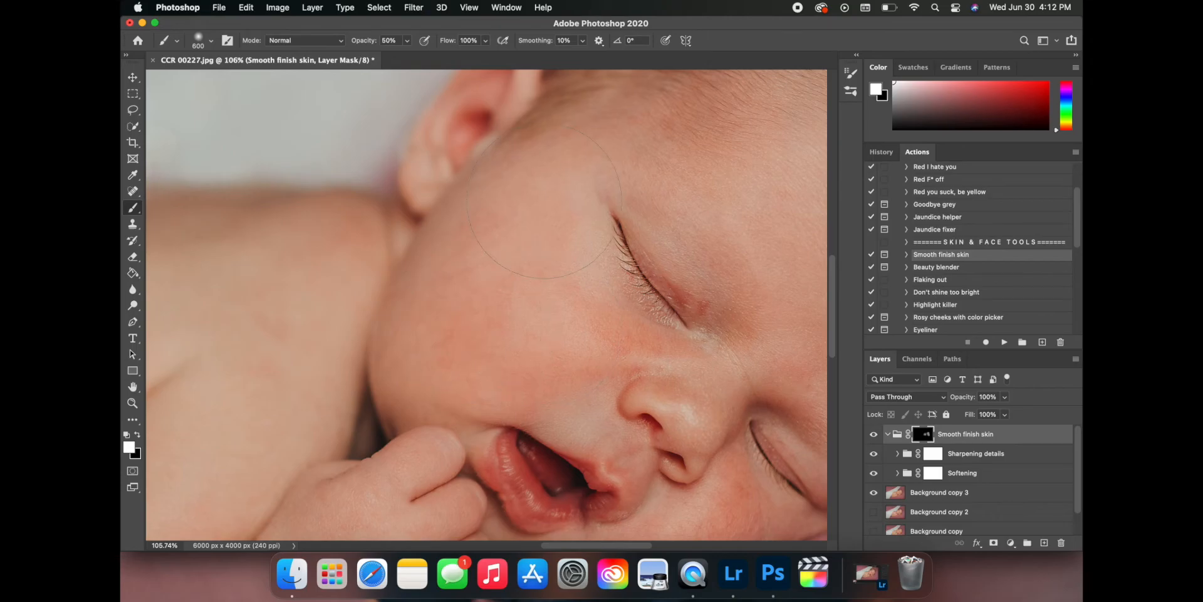
Step: Paint the skin smoothing over the baby's chin and both cheeks with a size 250 brush at 50% opacity
scroll(544, 201, down, 6)
scroll(544, 200, down, 5)
scroll(544, 200, up, 3)
scroll(544, 201, up, 4)
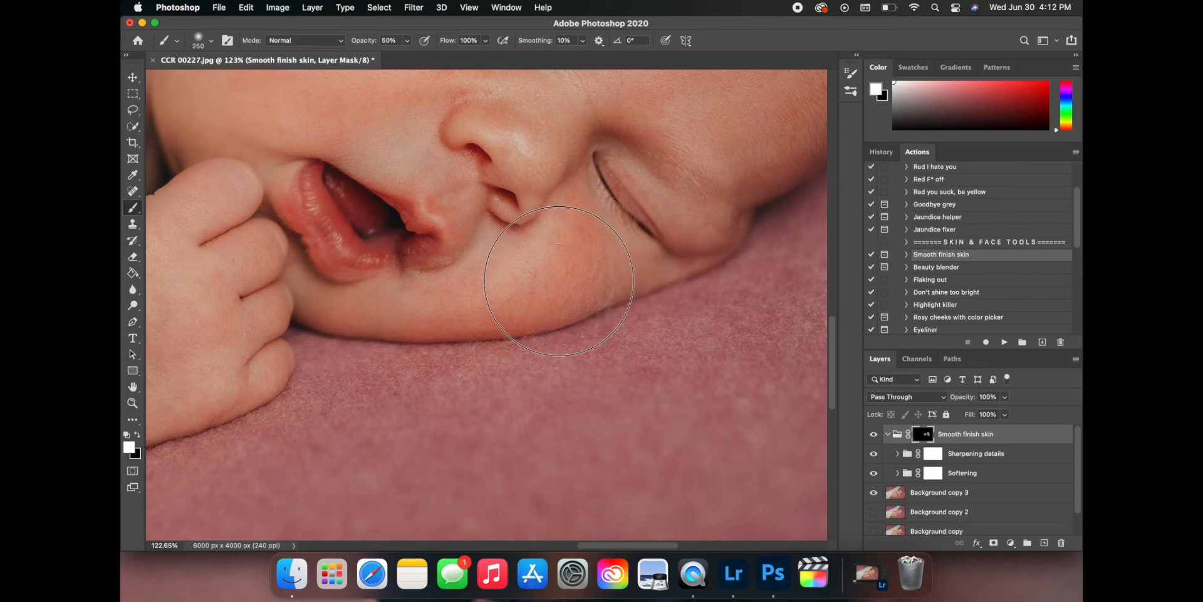
drag(444, 308, 602, 241)
scroll(602, 241, up, 3)
scroll(603, 251, up, 2)
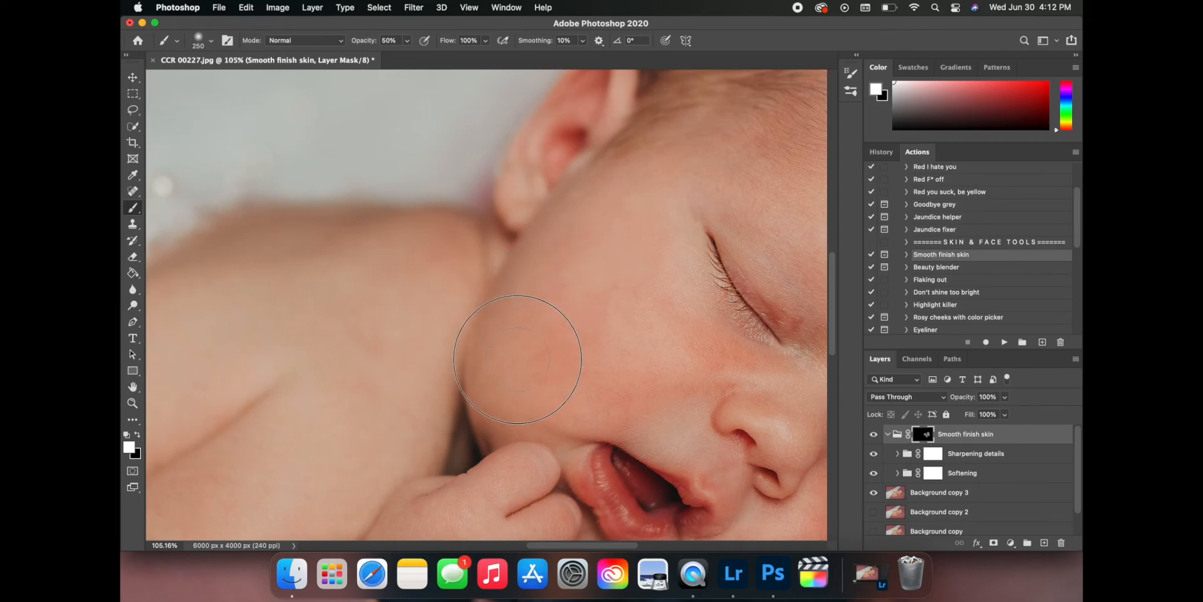
scroll(566, 383, down, 5)
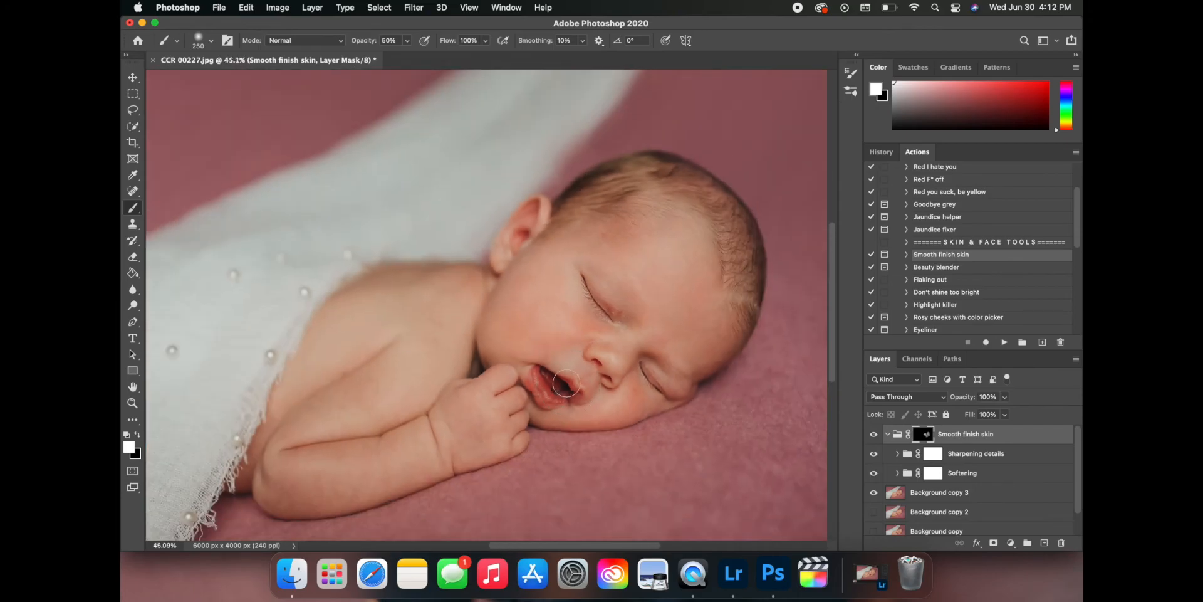
Step: Run the Beauty blender action and dismiss its instruction message
scroll(566, 383, up, 1)
click(996, 267)
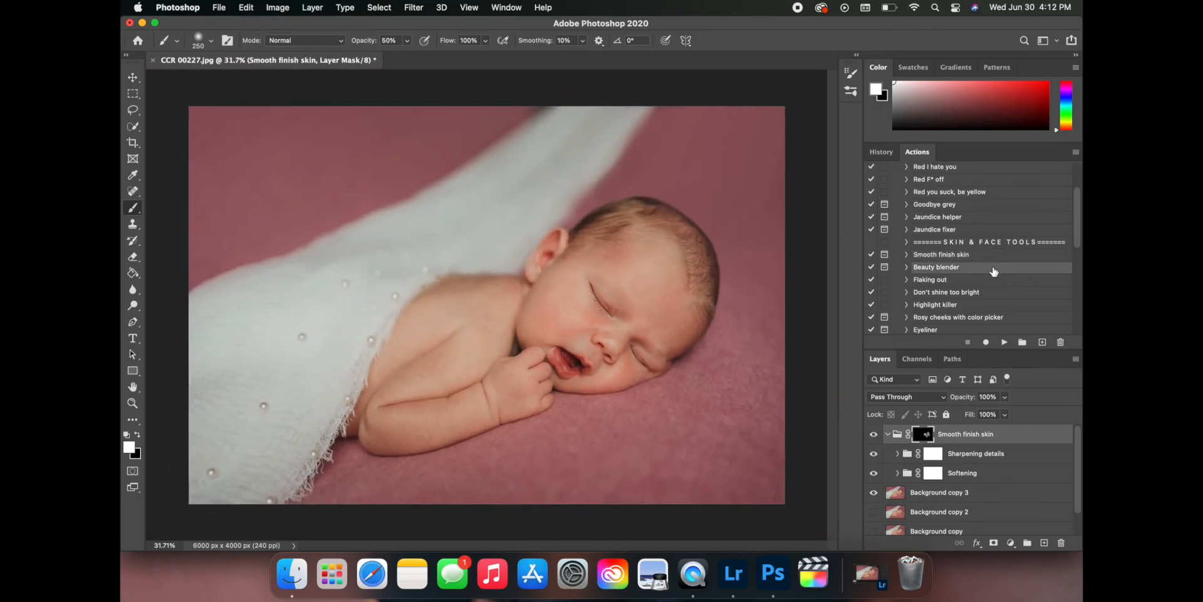
click(1007, 342)
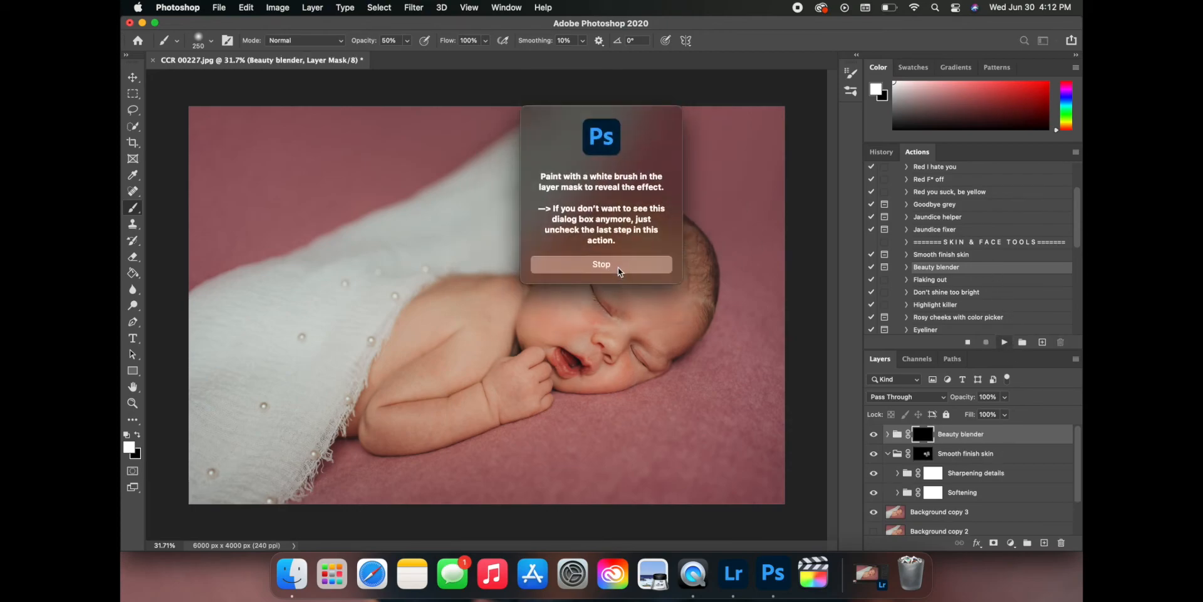
click(617, 268)
Step: Paint white on the Beauty blender mask over the baby's face and cheek with a large brush at 50% opacity
scroll(618, 268, up, 5)
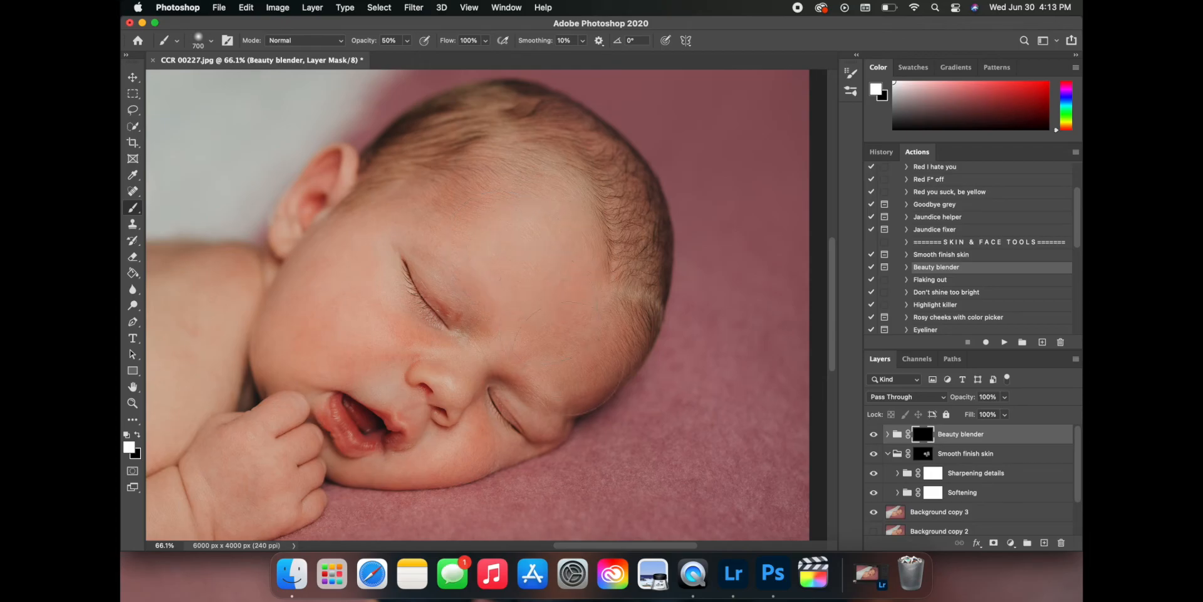
scroll(568, 348, down, 5)
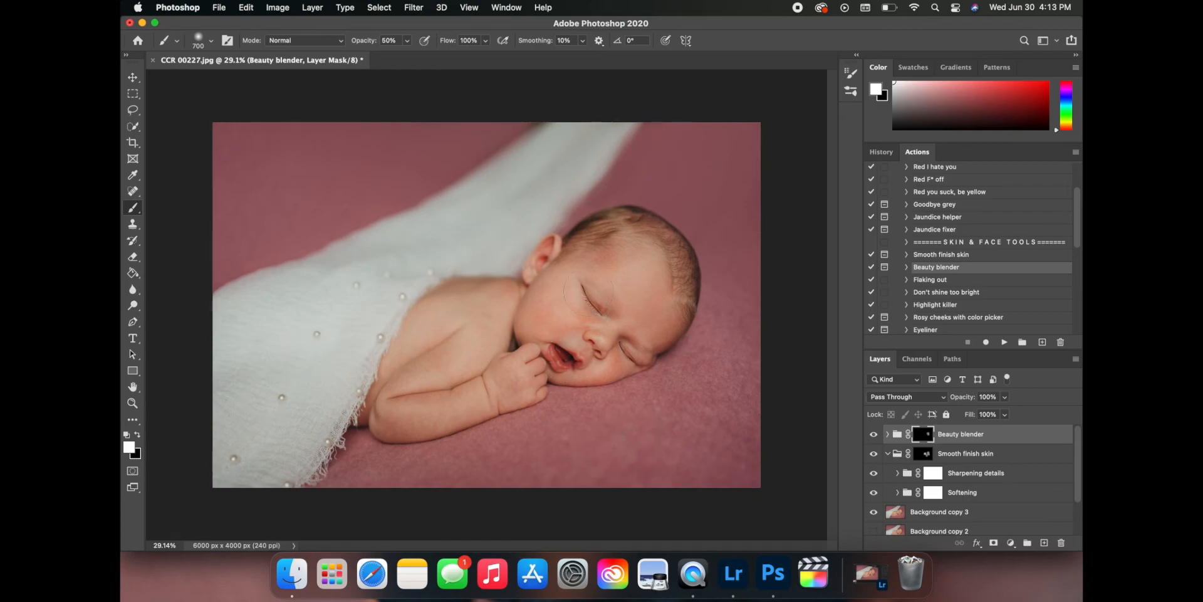
scroll(588, 290, up, 4)
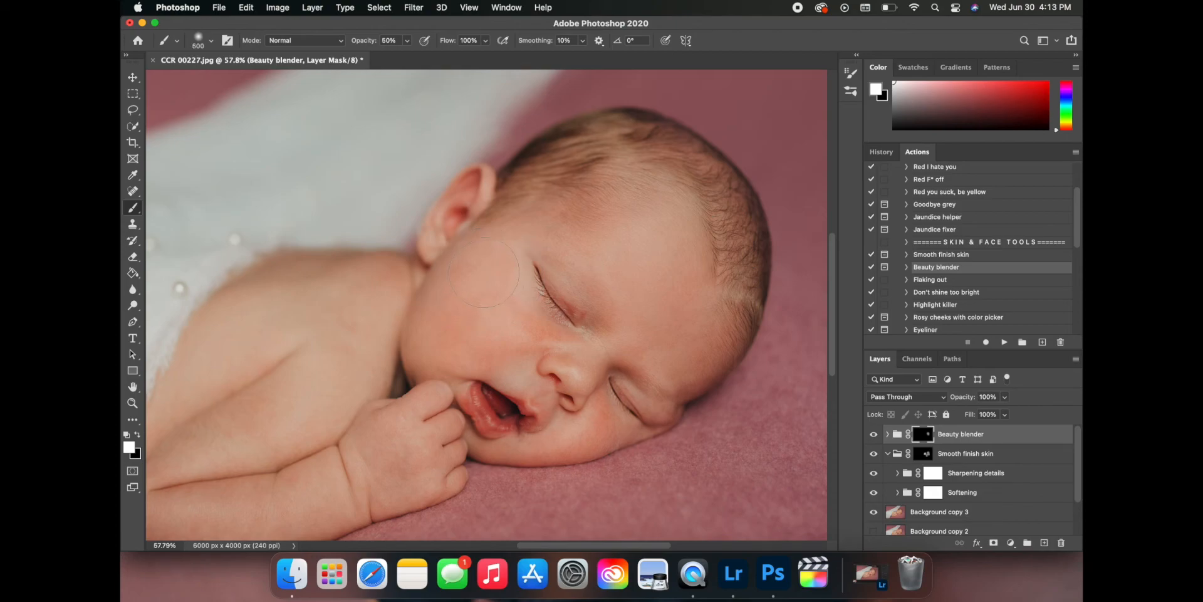
mouse_move(487, 267)
mouse_down()
mouse_move(478, 322)
mouse_move(440, 322)
mouse_move(470, 288)
mouse_move(522, 329)
mouse_up()
Step: Merge the visible Beauty blender and Smooth finish skin groups into Background copy 3
scroll(438, 251, down, 5)
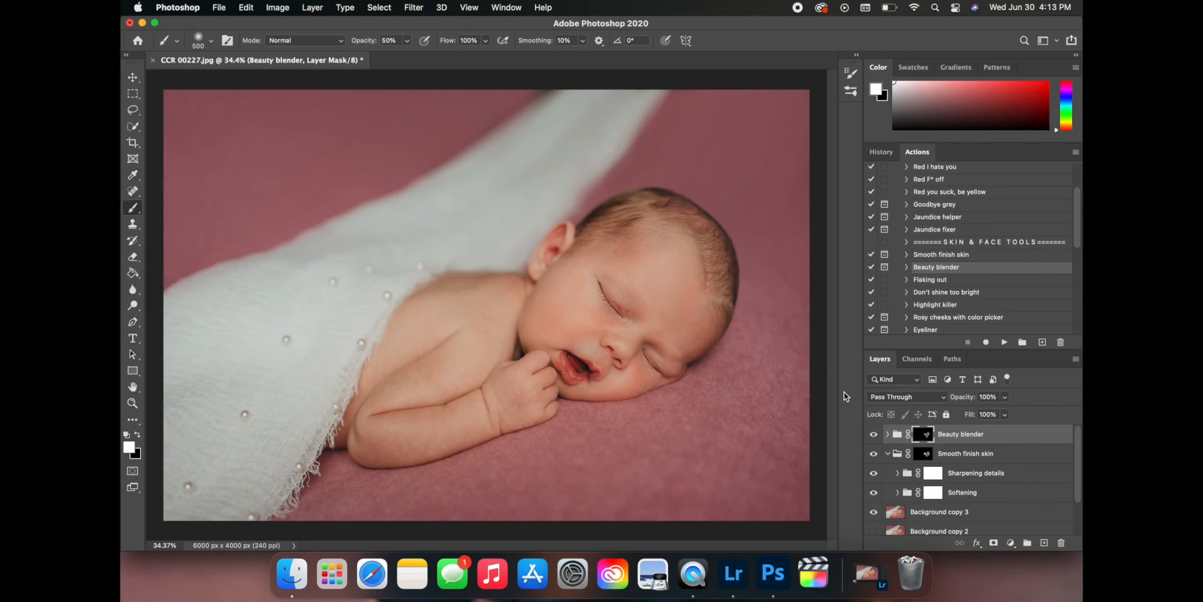
right_click(977, 512)
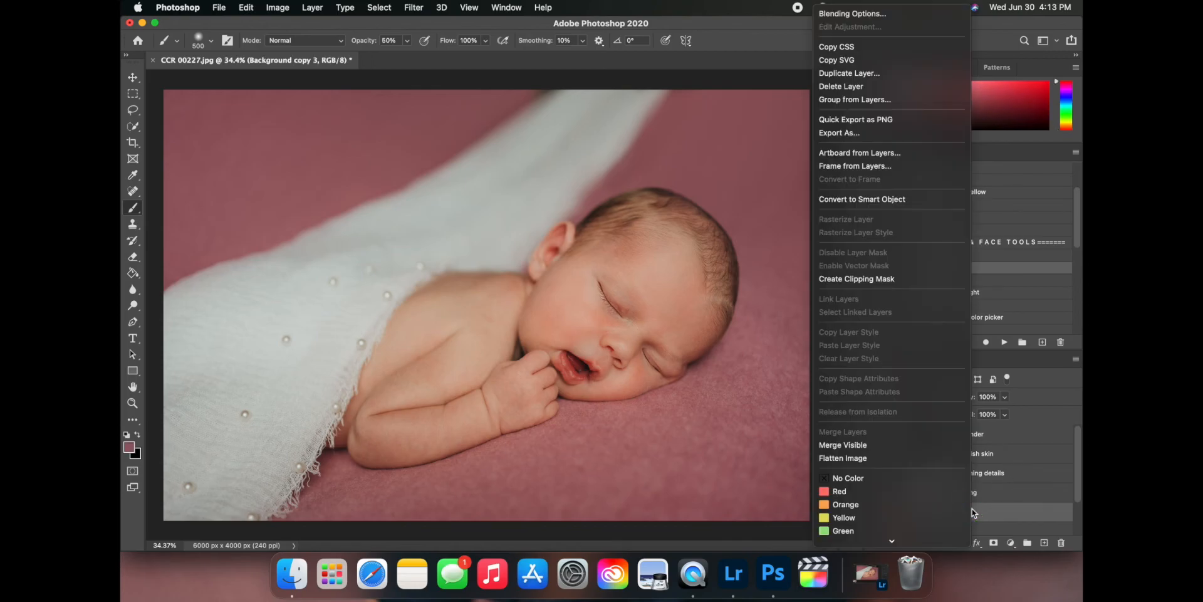
click(945, 445)
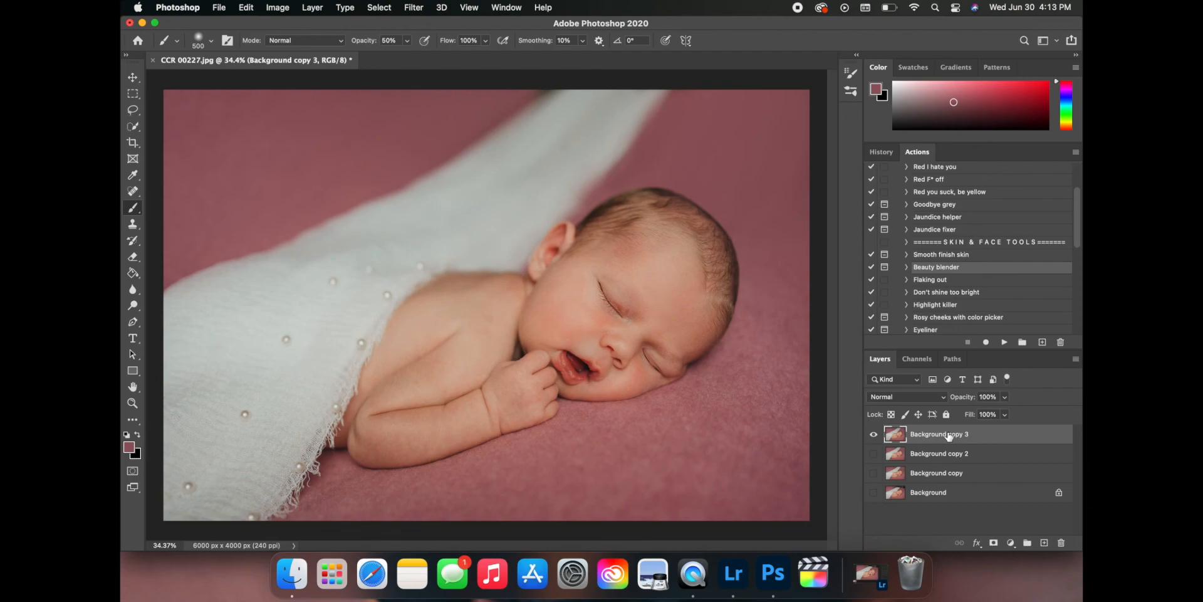
Step: Sample the pale grey of the white wrap and brush it over the wrap's blurred upper part at 50% opacity, size 500
click(133, 175)
click(536, 139)
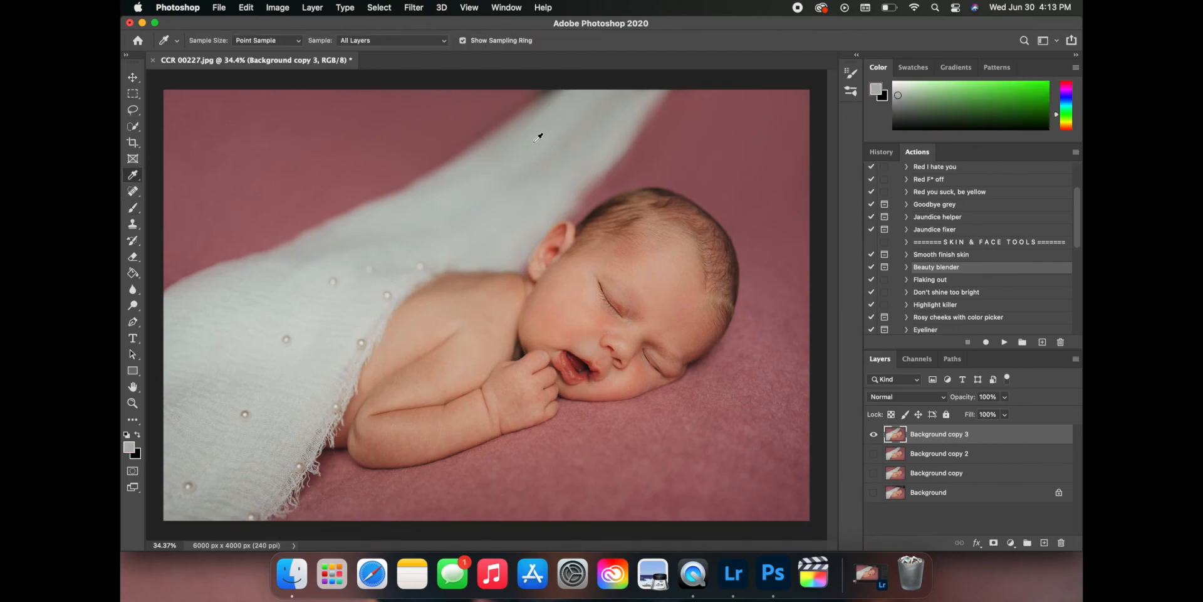
click(130, 206)
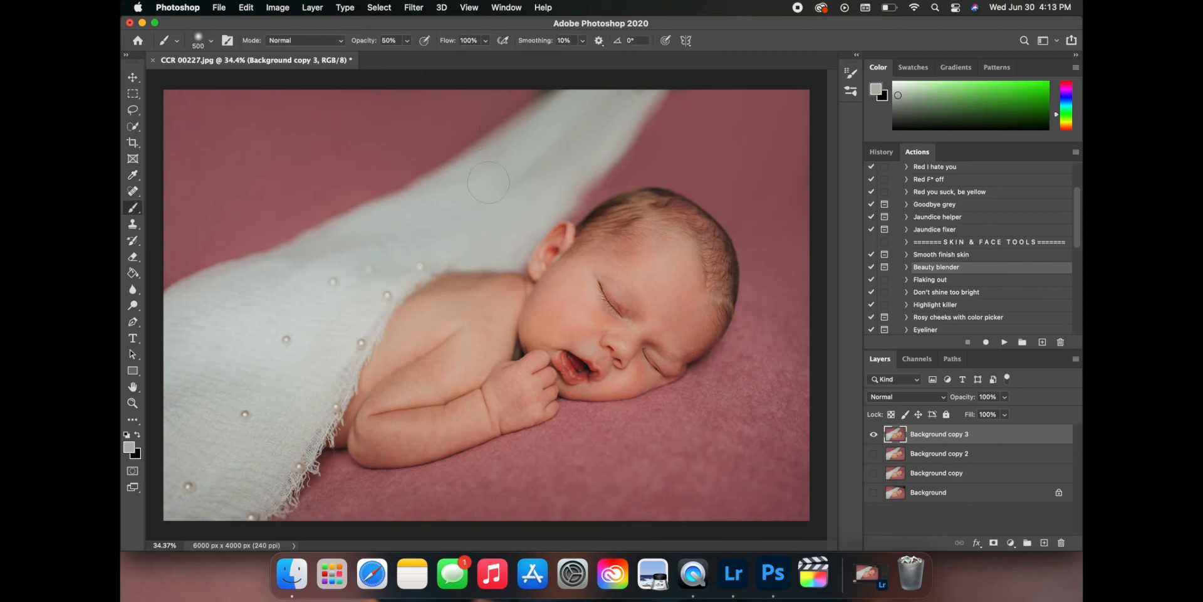
mouse_move(505, 185)
mouse_down()
mouse_move(575, 127)
mouse_move(552, 168)
mouse_move(609, 104)
mouse_move(519, 178)
mouse_move(518, 151)
mouse_move(451, 187)
mouse_move(601, 112)
mouse_move(555, 166)
mouse_move(508, 186)
mouse_move(598, 110)
mouse_move(561, 166)
mouse_up()
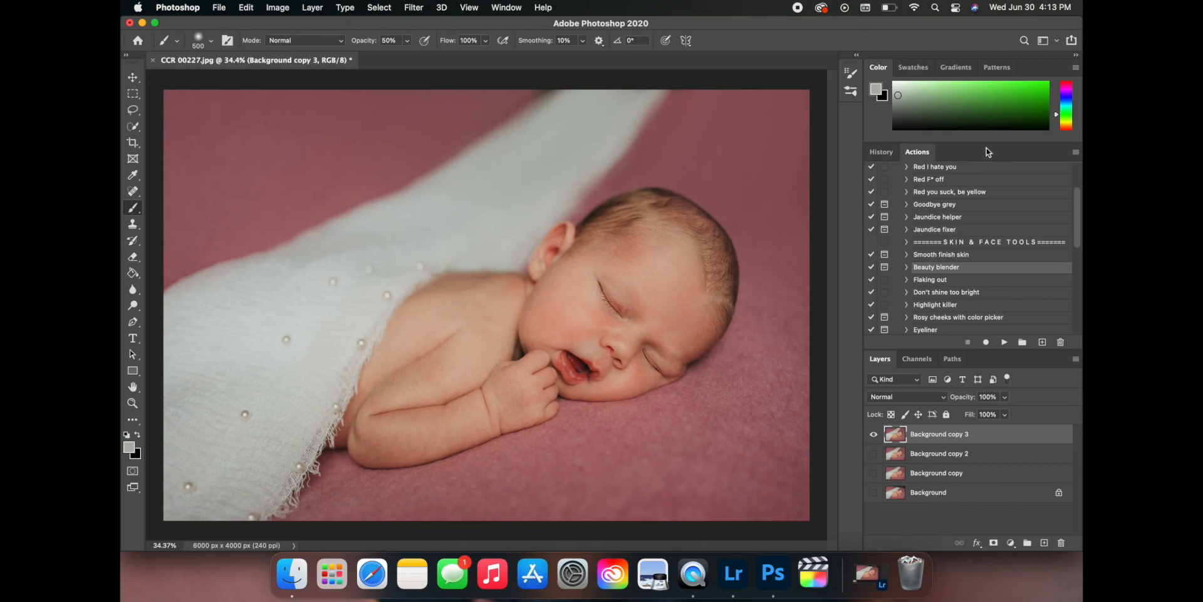
Step: Delete the Background copy and Background copy 2 layers
click(969, 457)
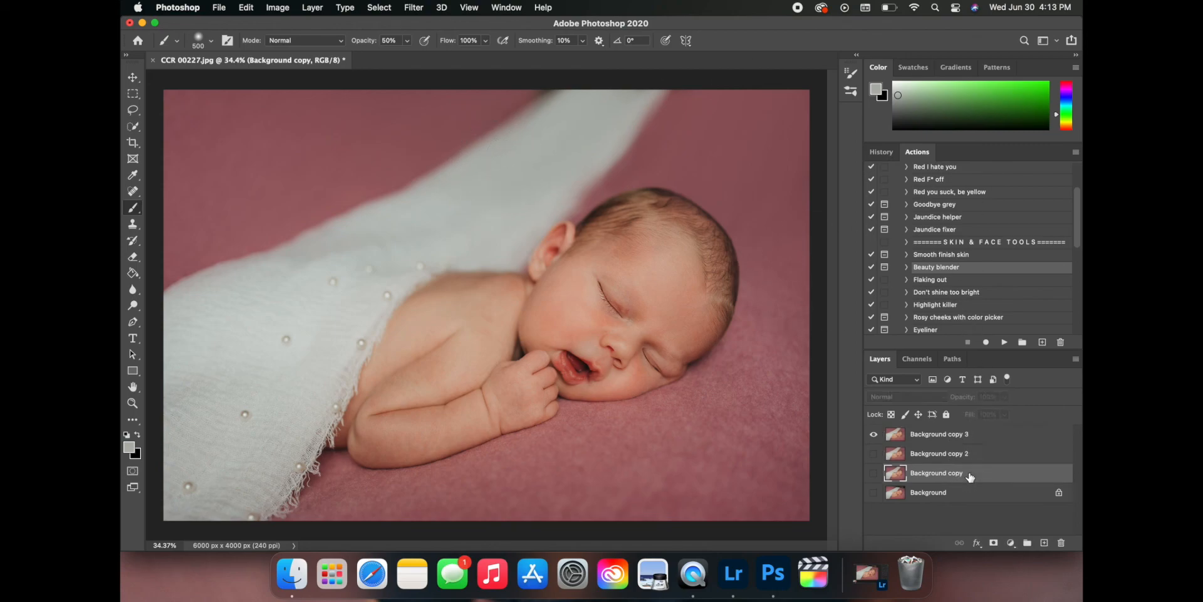
shift+click(970, 474)
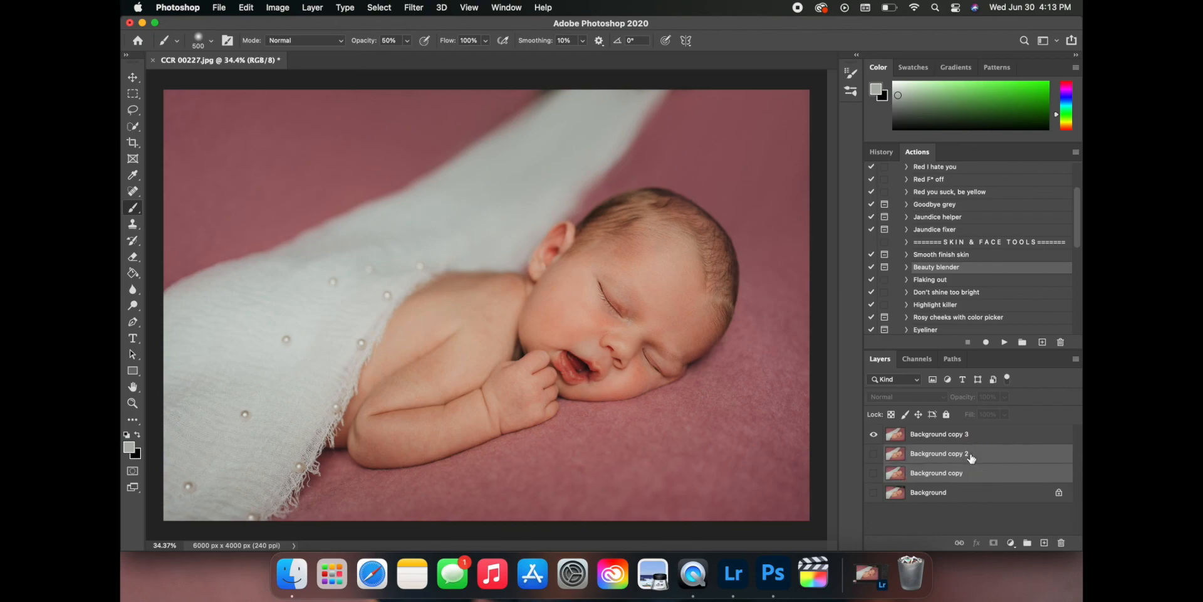
click(1061, 542)
click(658, 207)
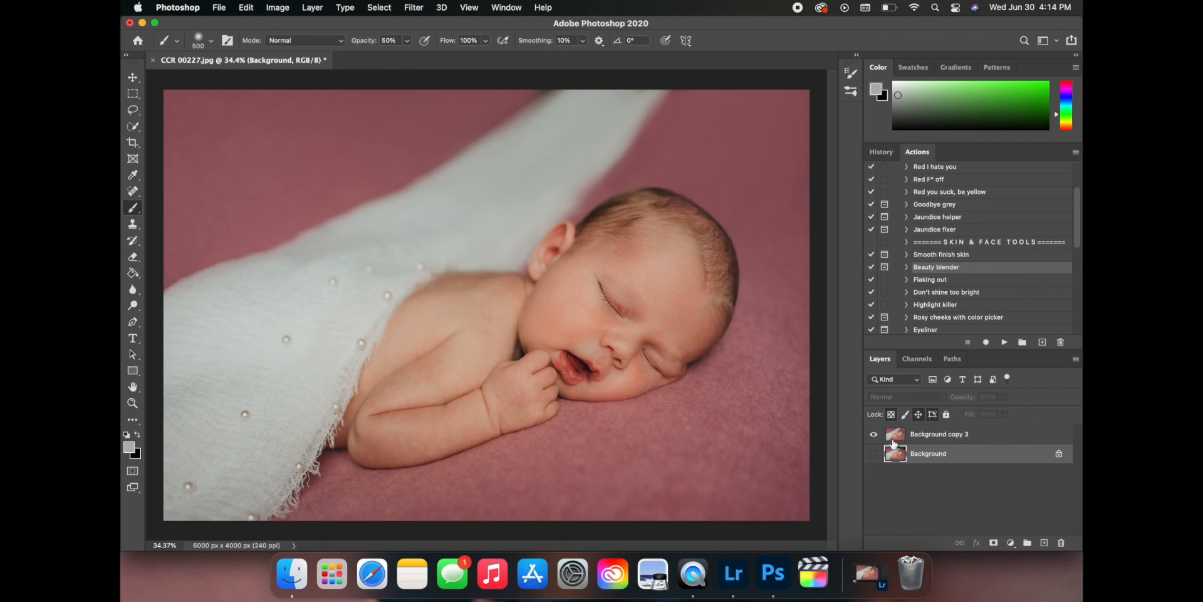
Step: Show the Background layer and toggle Background copy 3's visibility to compare the edit with the original
click(874, 434)
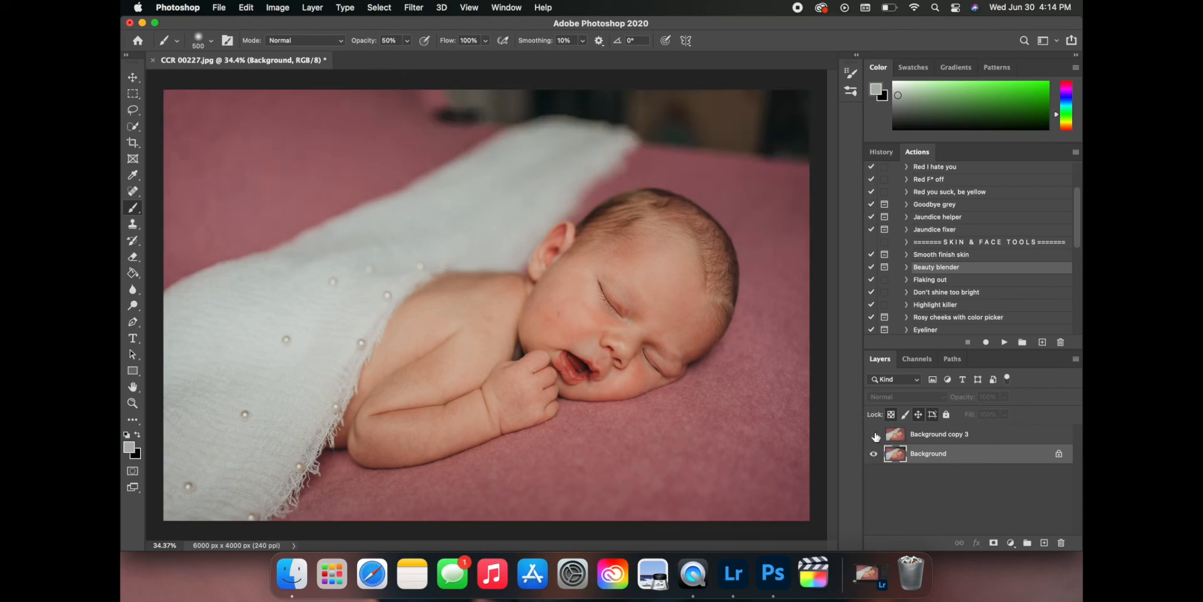
click(874, 435)
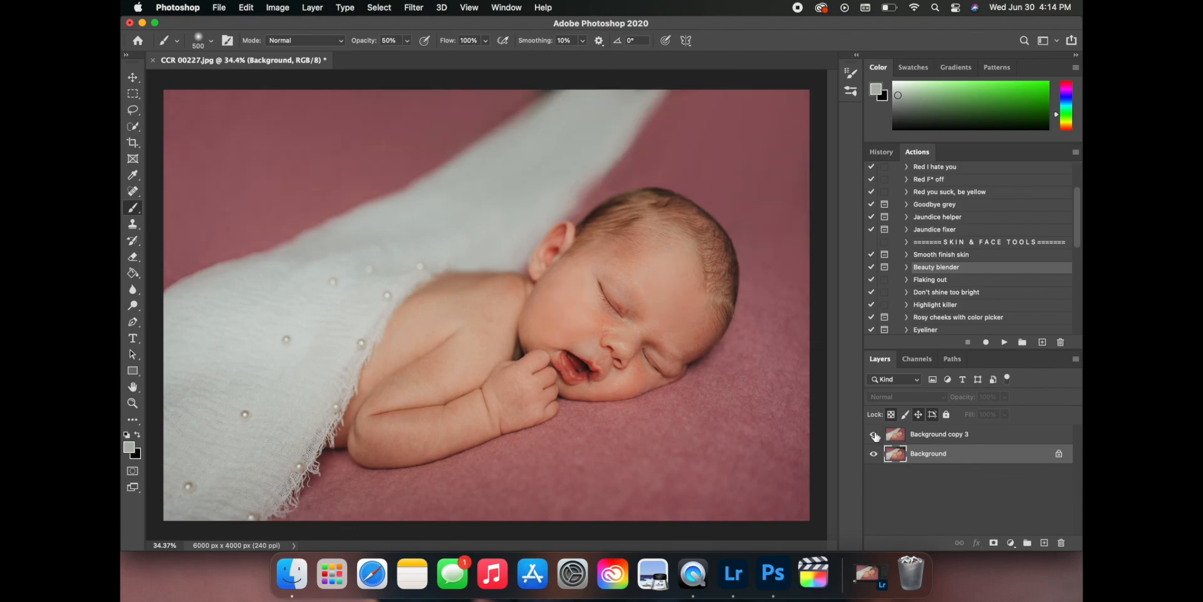
click(874, 434)
click(874, 434)
click(874, 434)
click(874, 434)
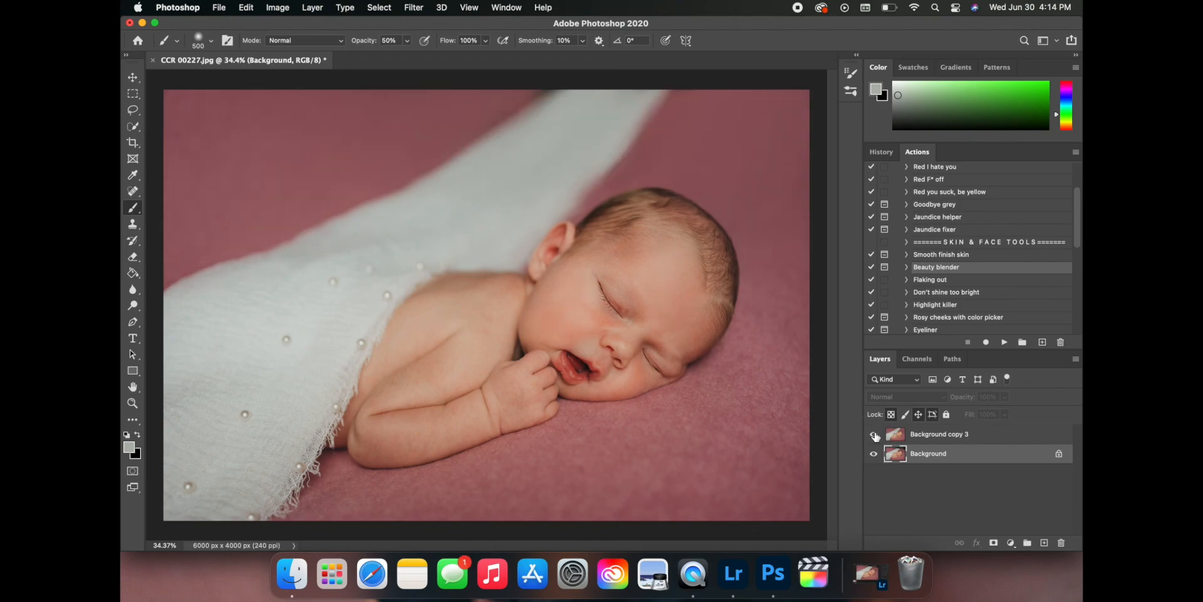